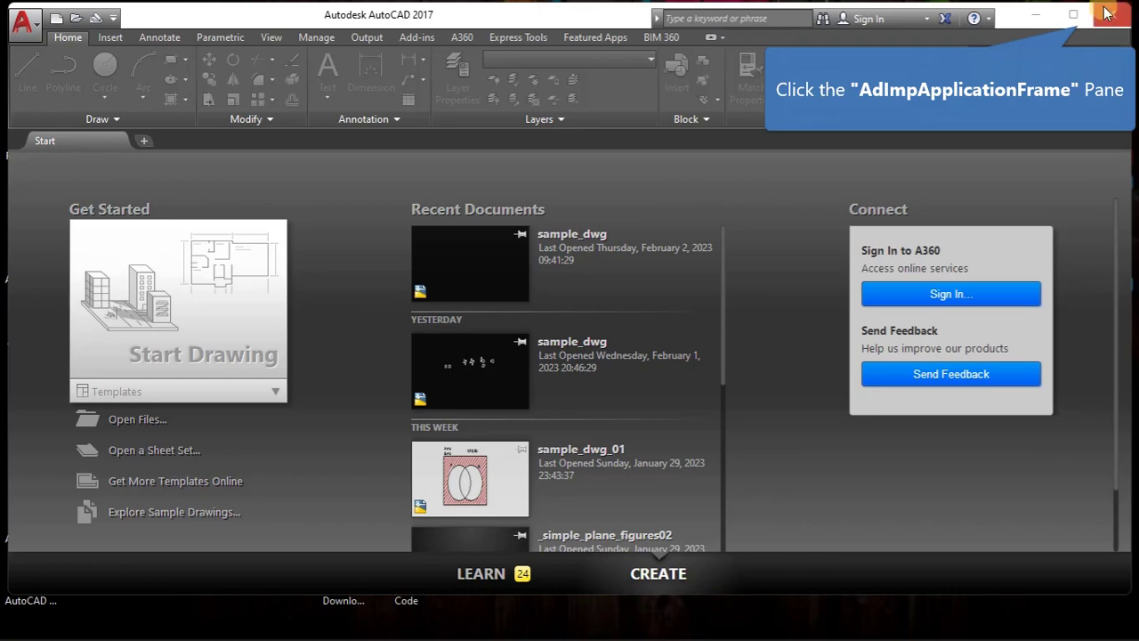
# - Maximize the program window and open the recent sample_dwg drawing last opened Wednesday, February 1, 2023
pyautogui.click(1073, 15)
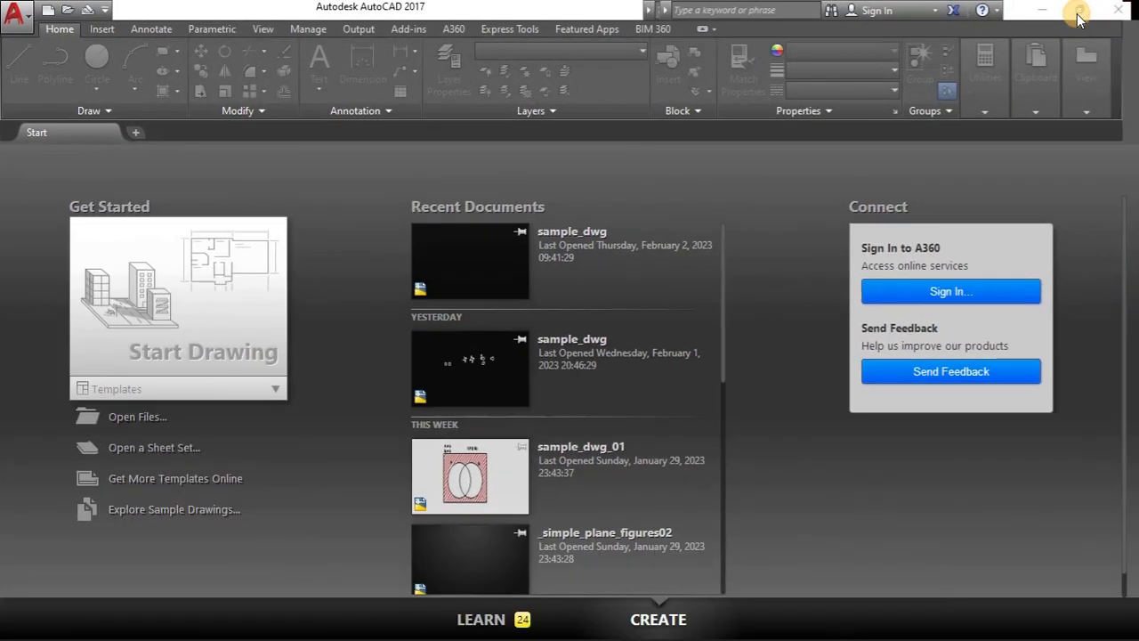
pyautogui.click(483, 374)
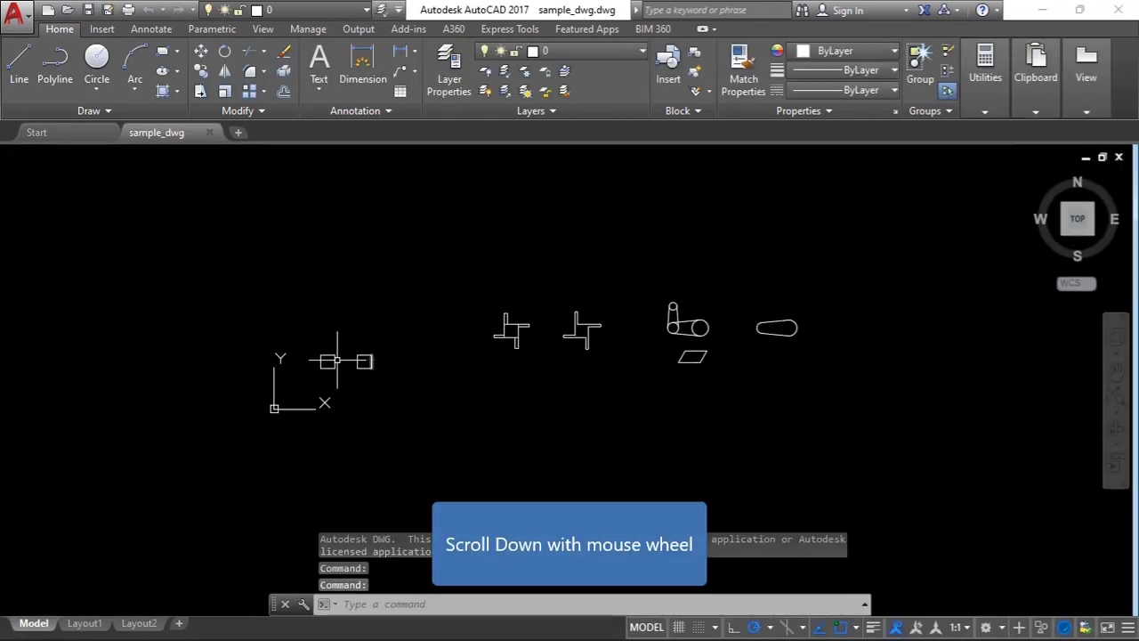
pyautogui.scroll(-3, 322, 352)
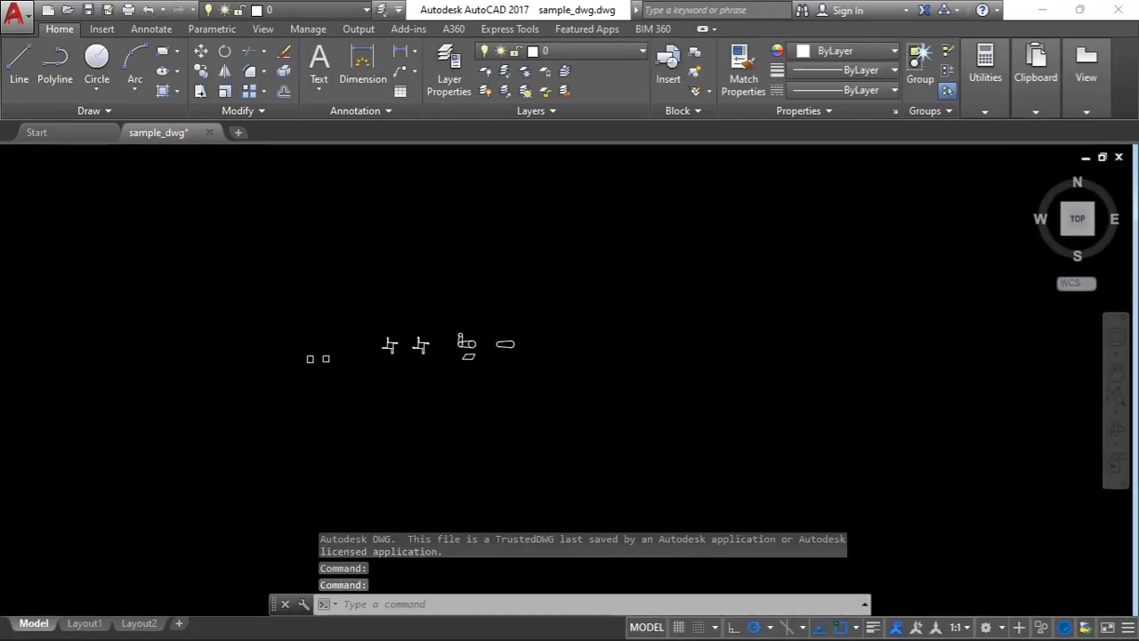
pyautogui.scroll(2, 478, 340)
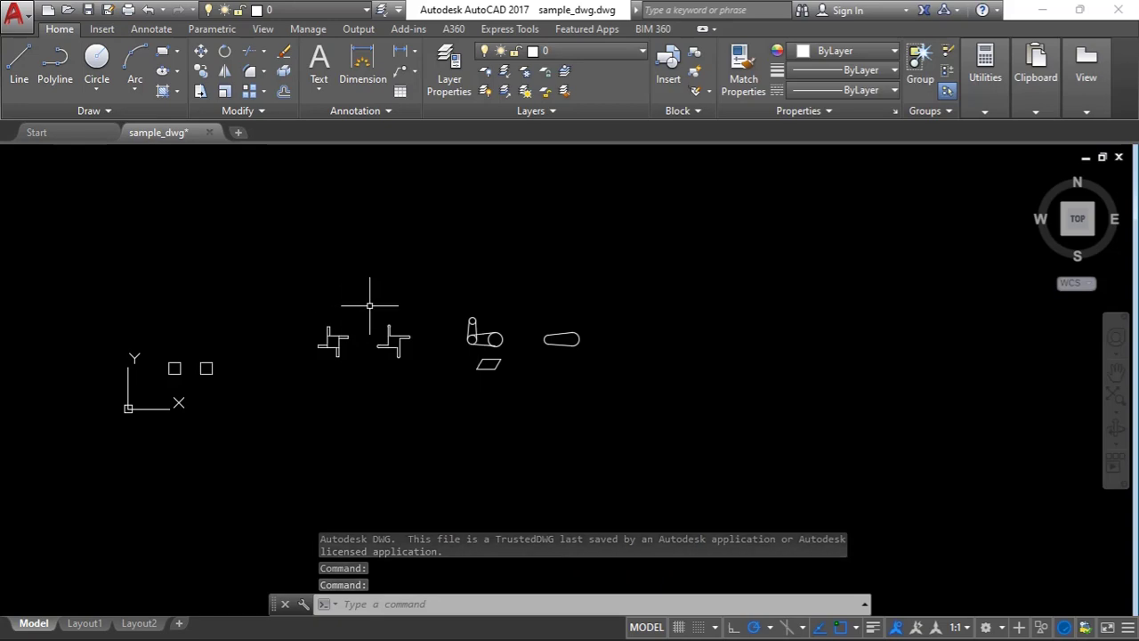
pyautogui.scroll(3, 482, 329)
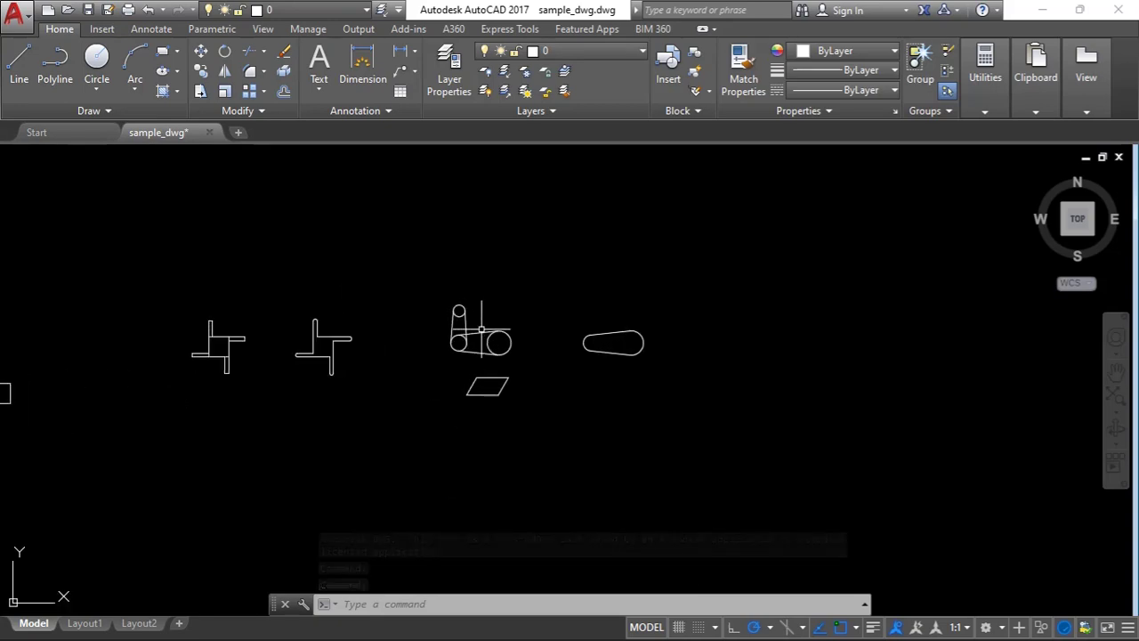
pyautogui.scroll(3, 481, 329)
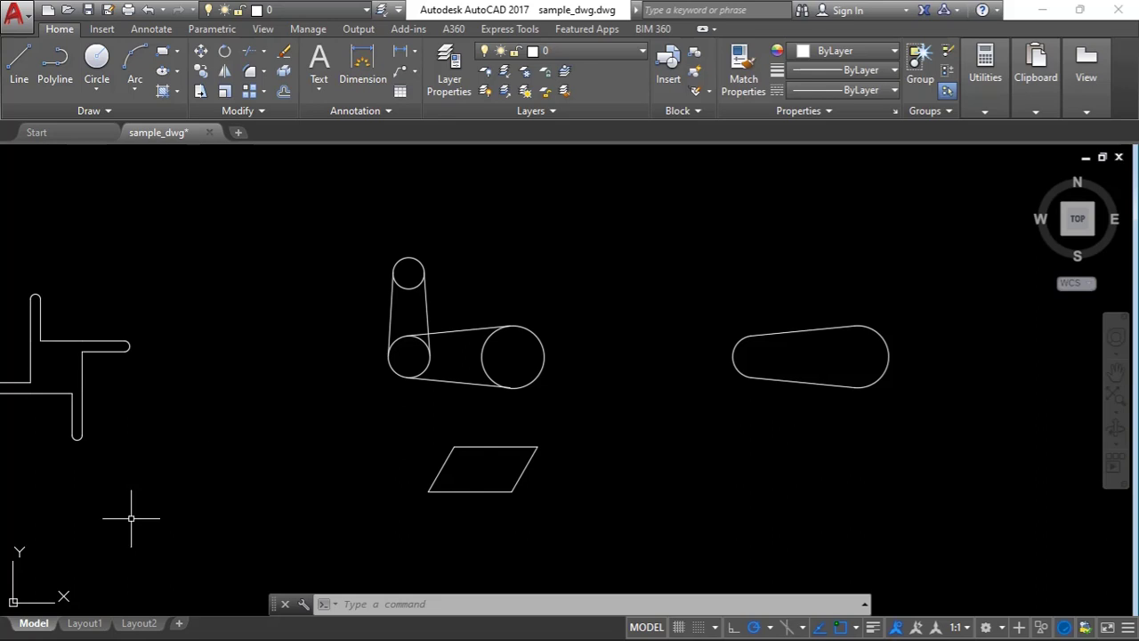
# - Turn on the grid display in model space
pyautogui.moveTo(54, 631)
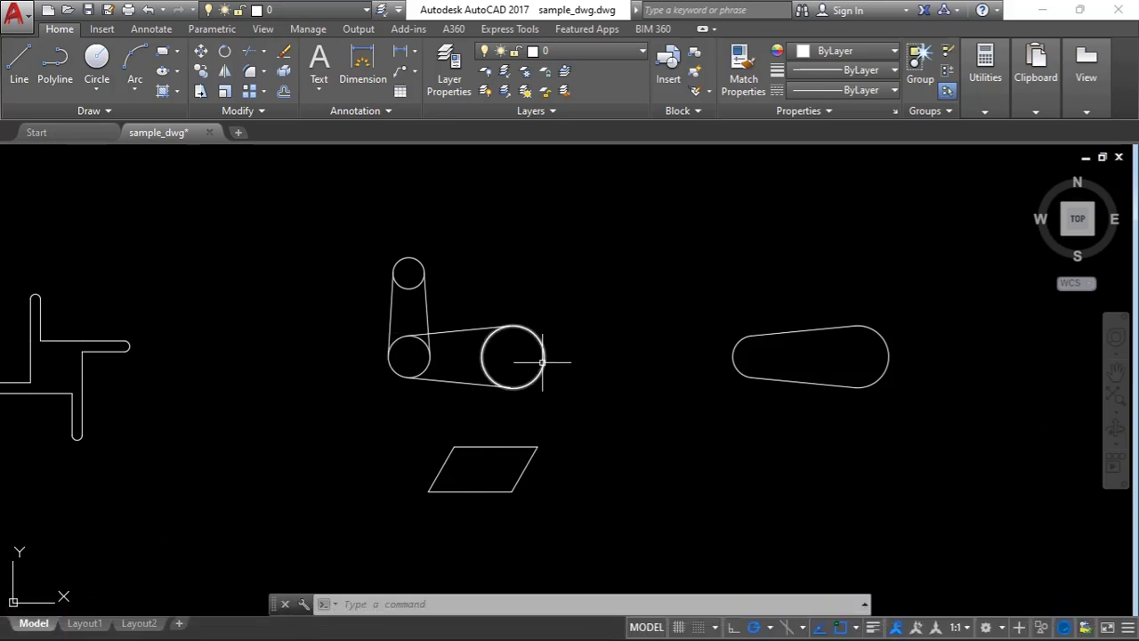
pyautogui.click(679, 627)
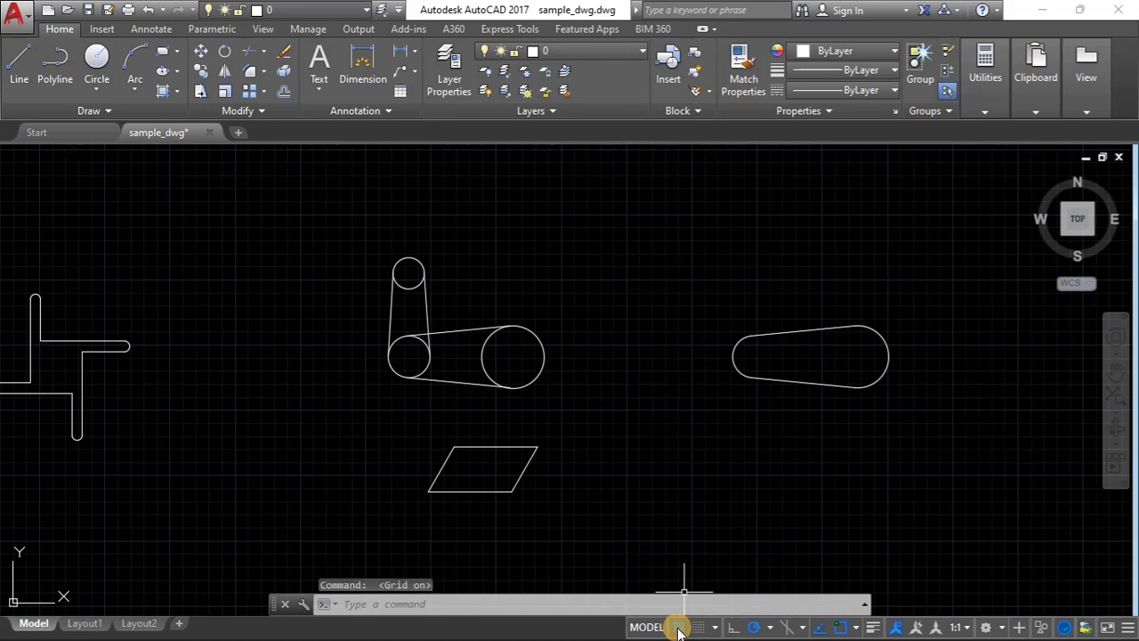
pyautogui.click(679, 626)
pyautogui.click(679, 626)
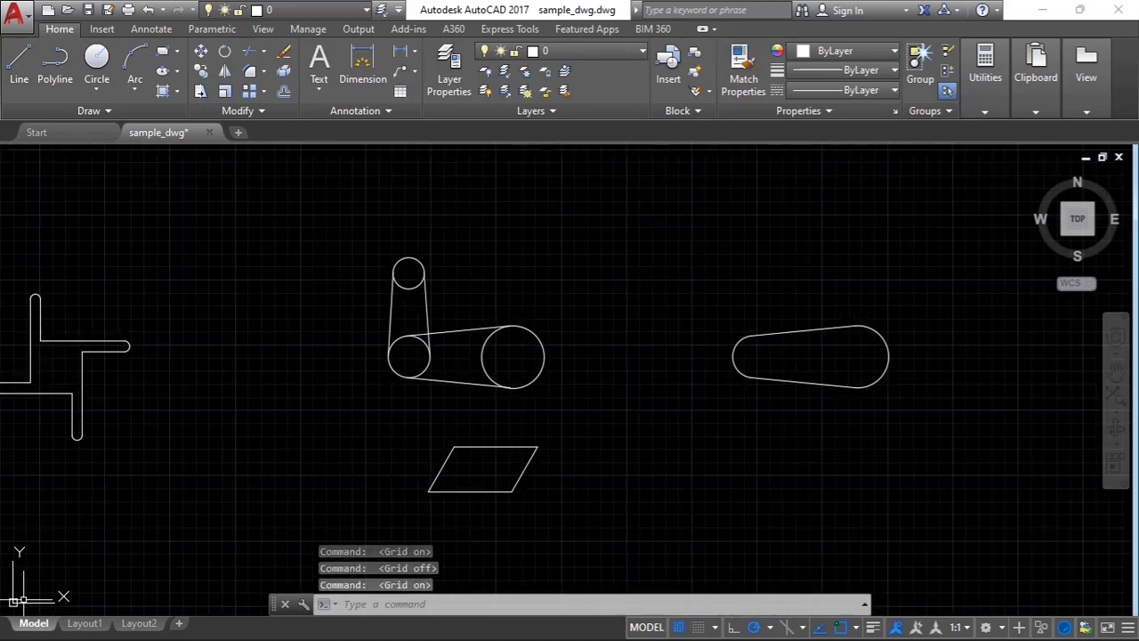
pyautogui.scroll(-2, 237, 382)
pyautogui.scroll(2, 287, 394)
pyautogui.scroll(-3, 326, 407)
pyautogui.scroll(2, 163, 397)
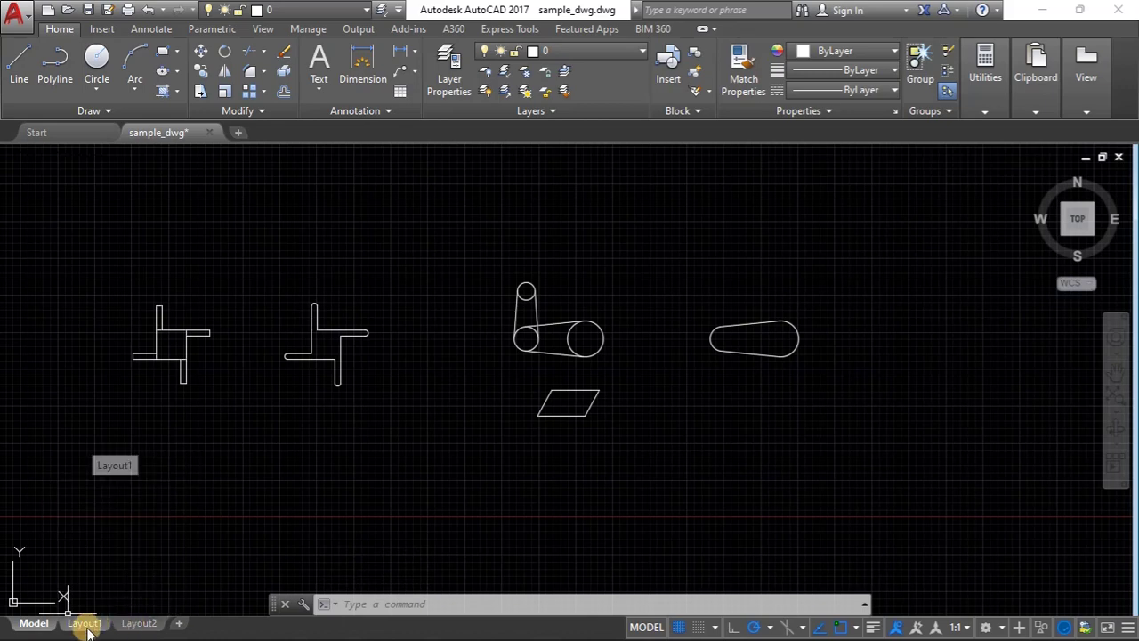
# - Compare the paper space sheet of Layout1 with the figures in model space
pyautogui.moveTo(82, 626)
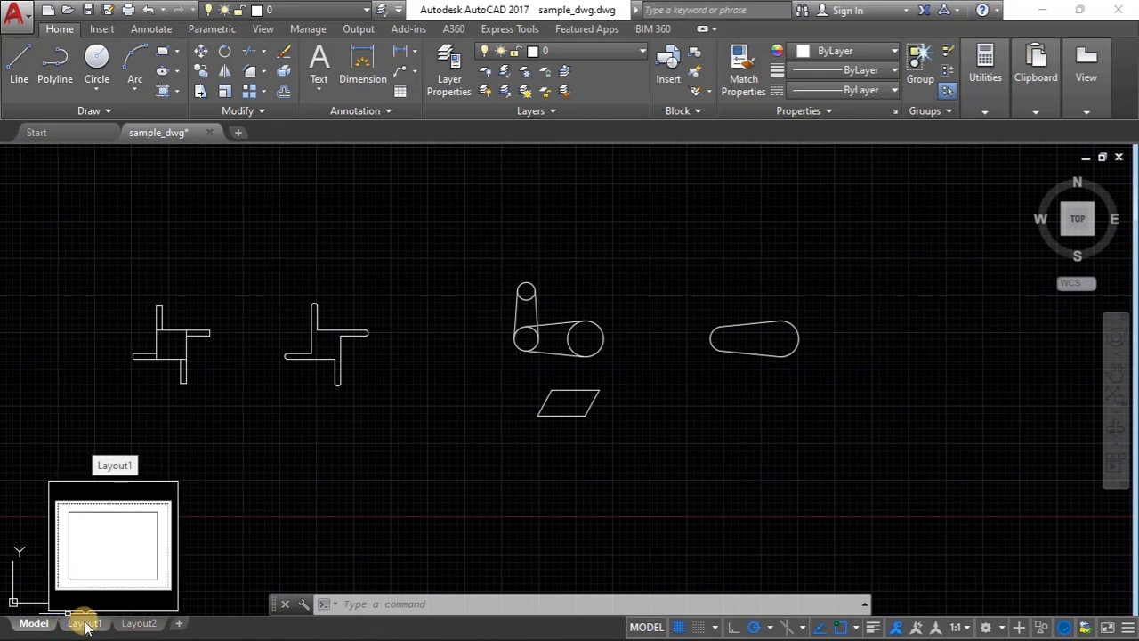
pyautogui.click(85, 623)
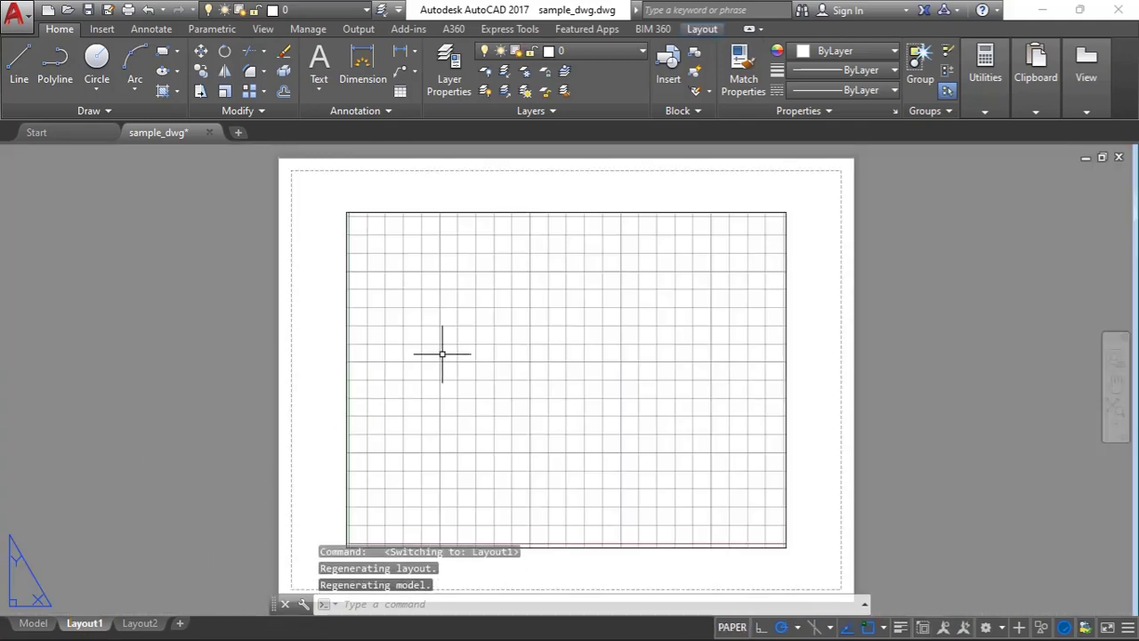
pyautogui.click(34, 624)
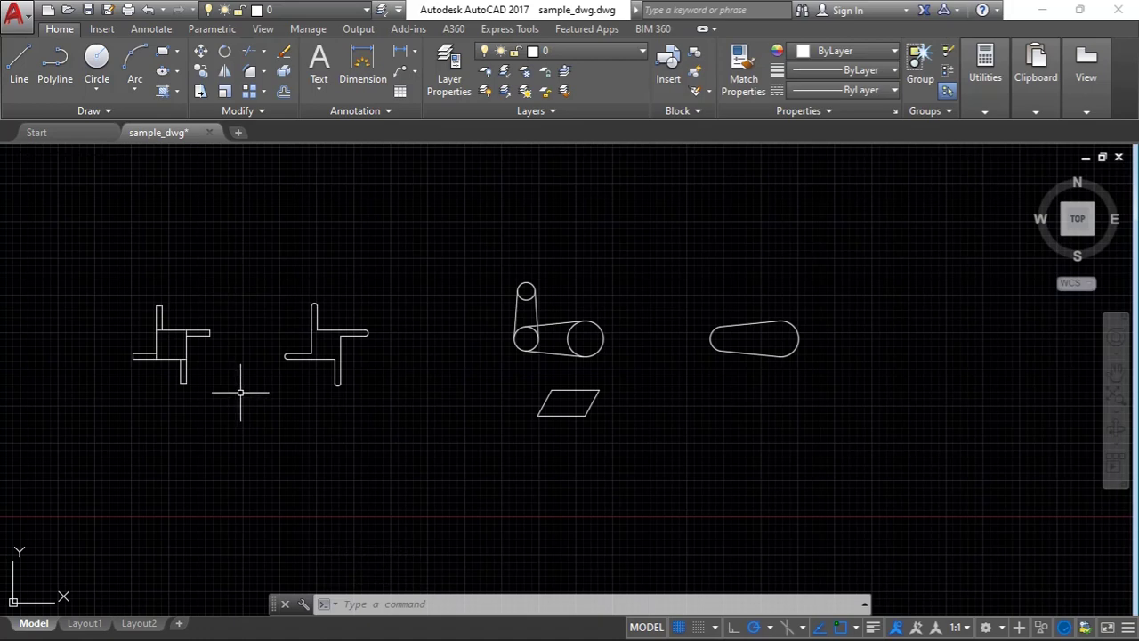
pyautogui.click(84, 623)
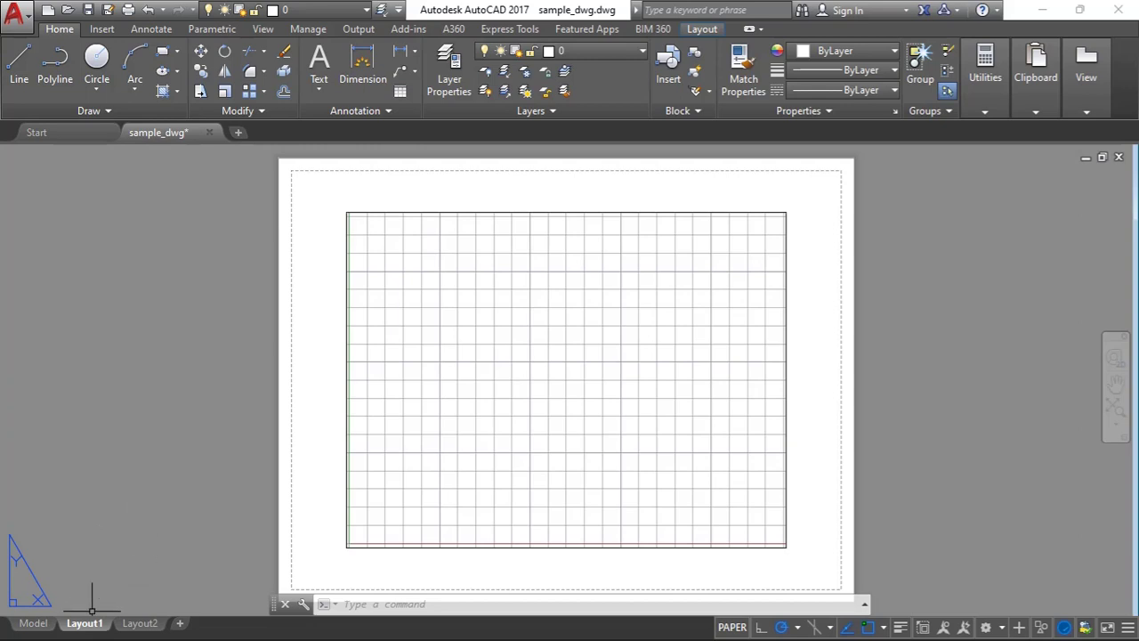
# - Delete Layout2 from the drawing and confirm the permanent deletion
pyautogui.click(144, 623)
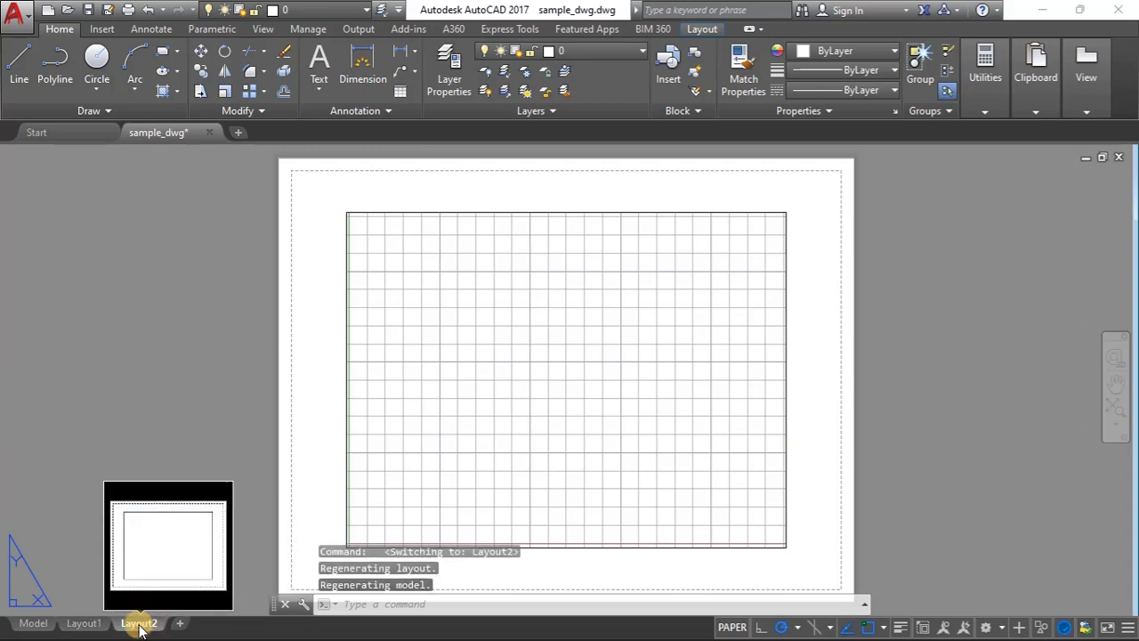
pyautogui.rightClick(140, 625)
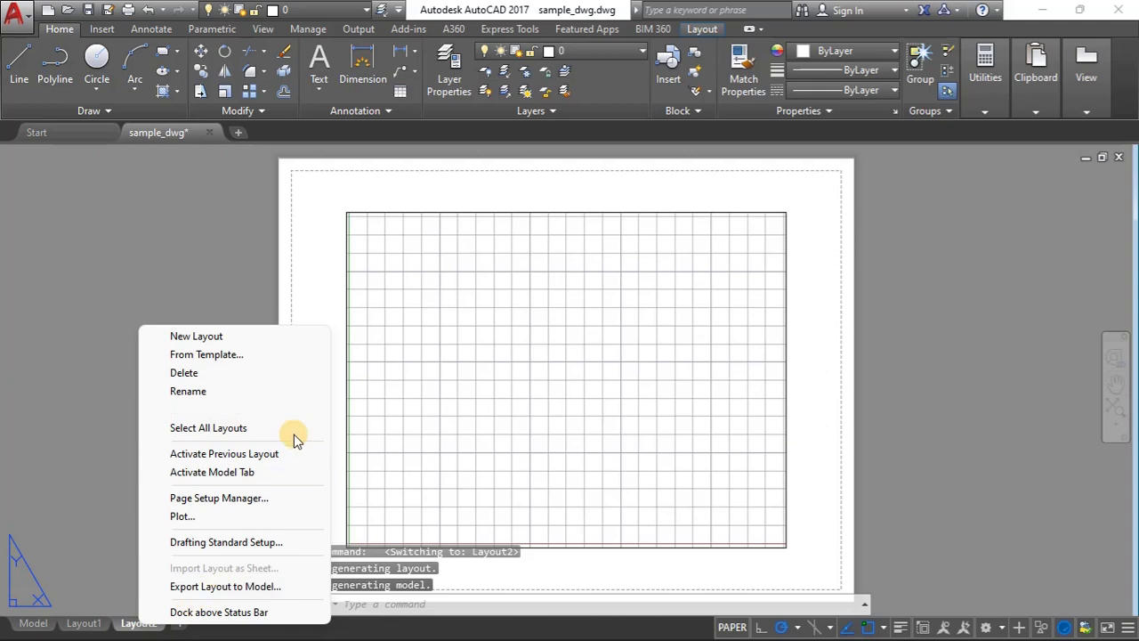
pyautogui.click(221, 372)
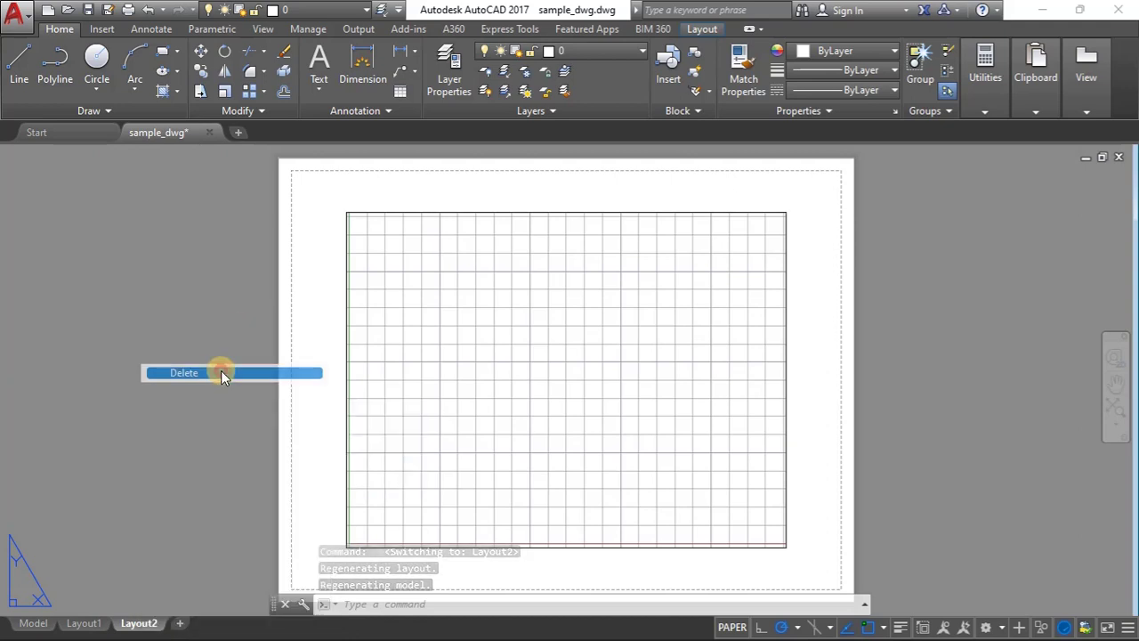
pyautogui.click(612, 384)
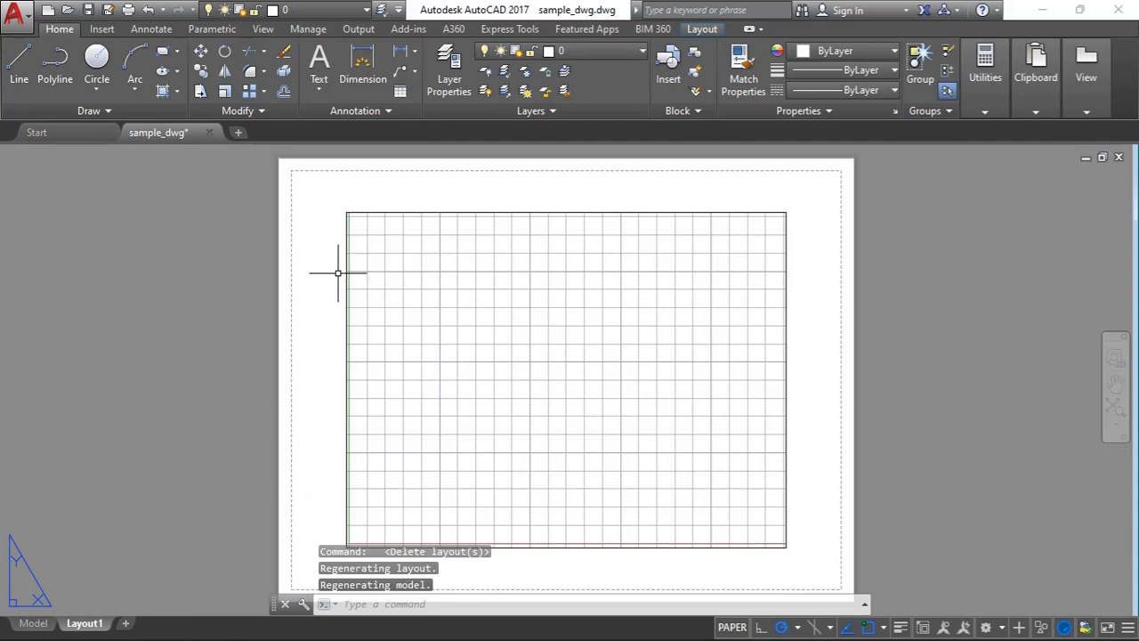
# - Add a new layout to the drawing and switch to it
pyautogui.click(359, 212)
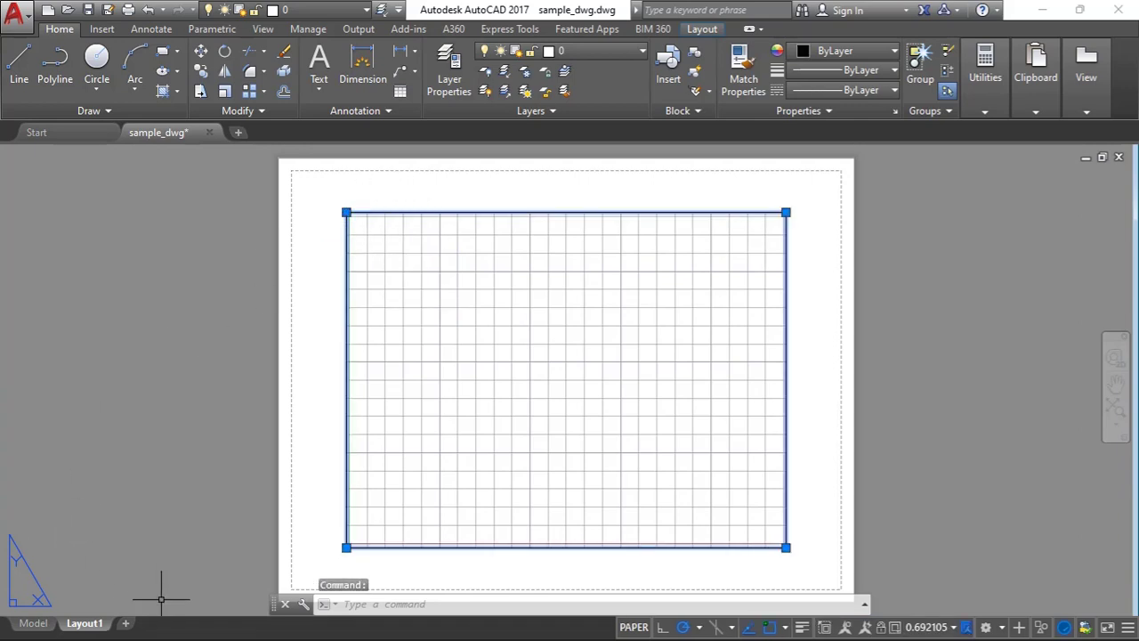
pyautogui.click(125, 627)
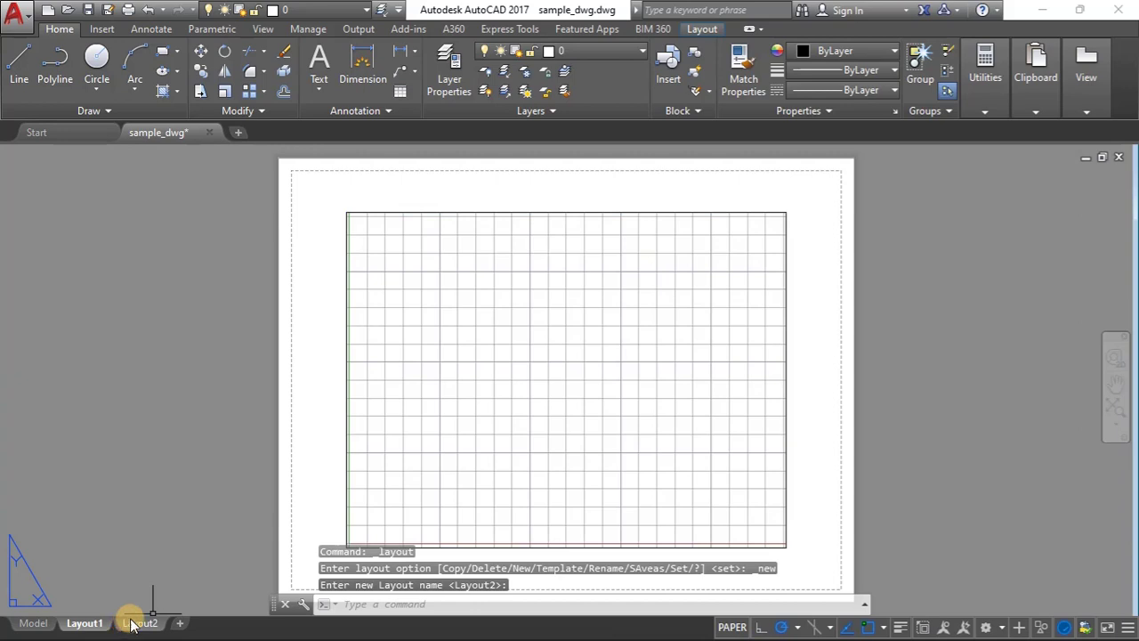
pyautogui.click(142, 623)
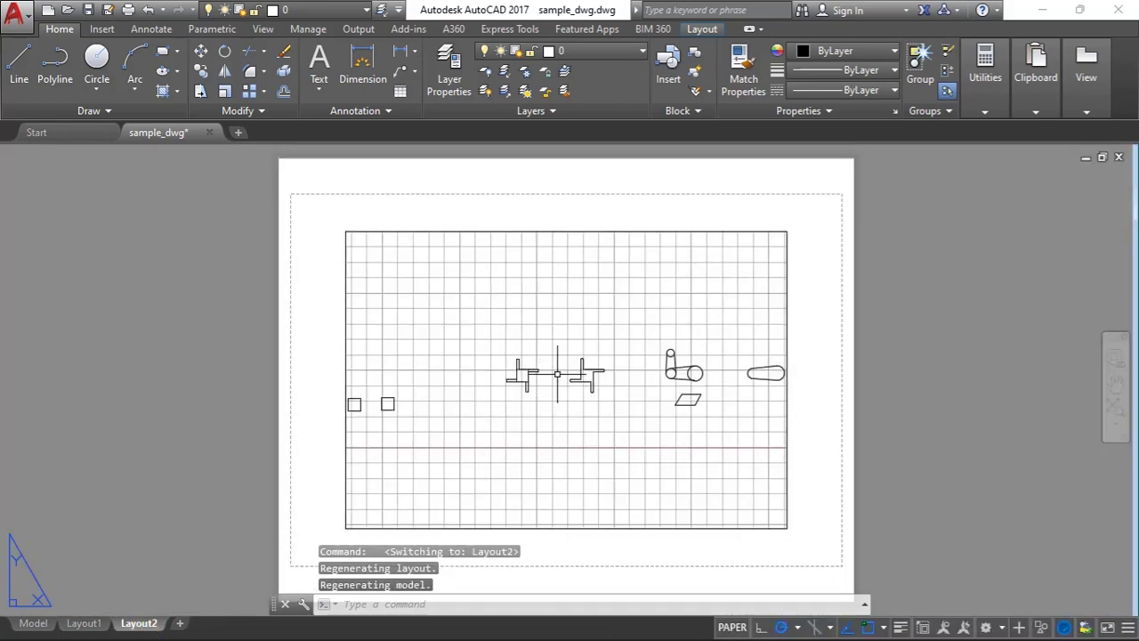
# - Activate the viewport in Layout2, enlarge the square figure with four rectangular arms inside it, and turn off the viewport's grid
pyautogui.doubleClick(528, 373)
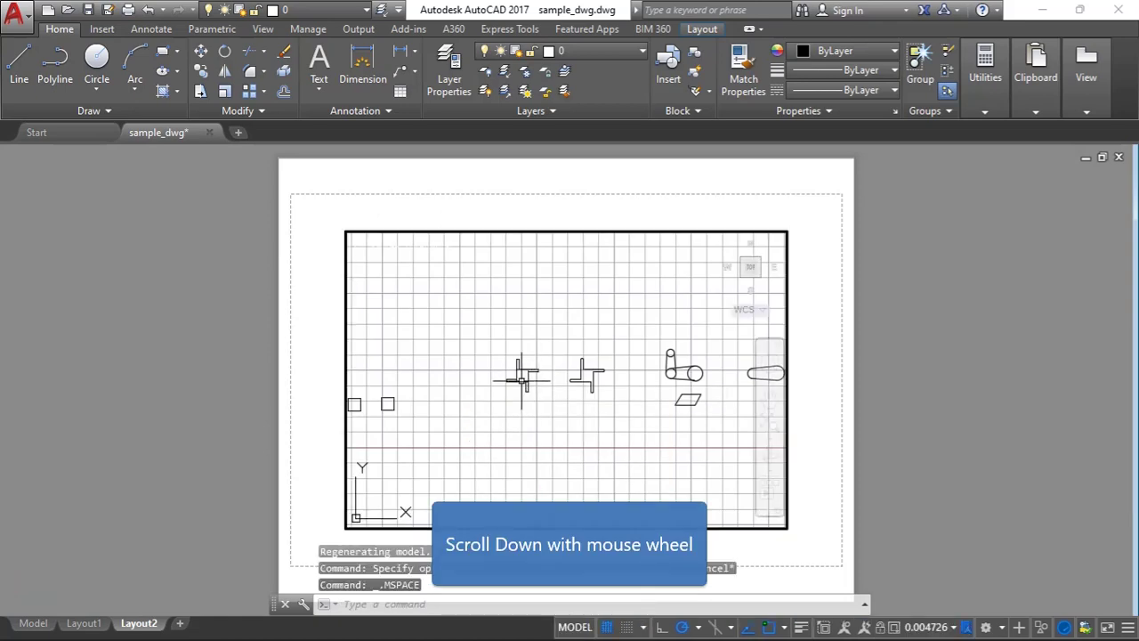
pyautogui.scroll(-2, 518, 377)
pyautogui.scroll(8, 527, 381)
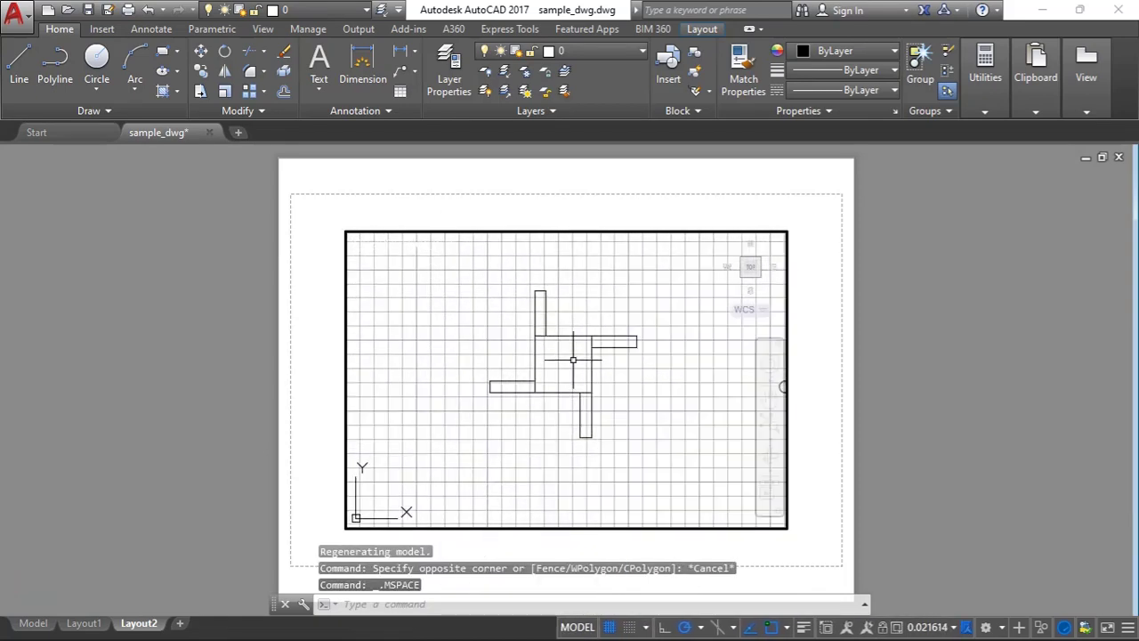
pyautogui.scroll(2, 573, 359)
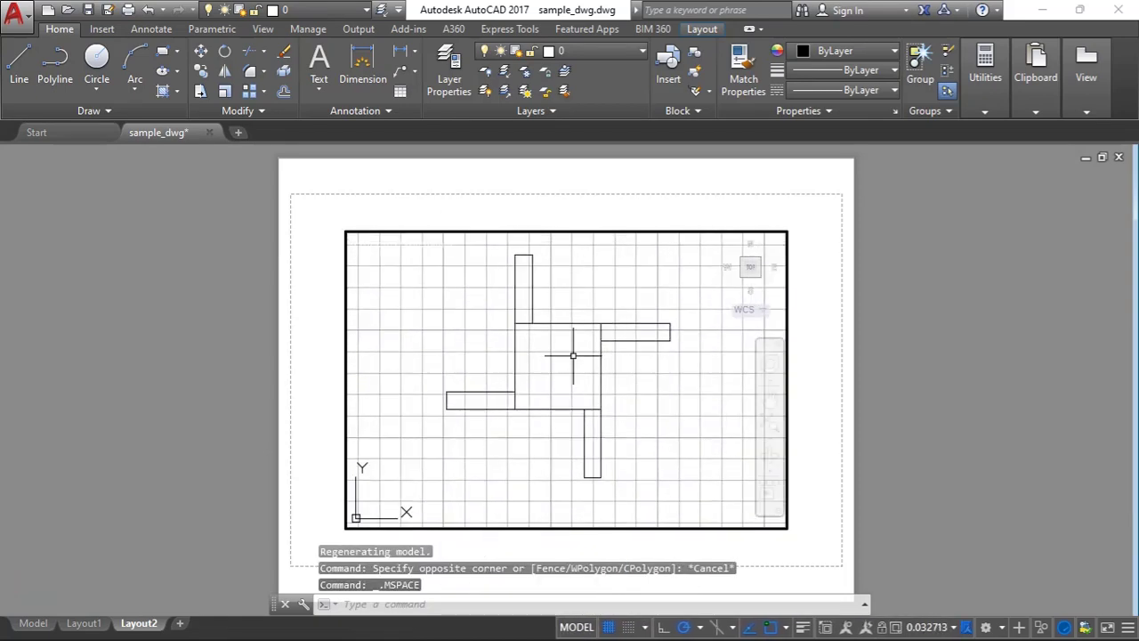
pyautogui.click(610, 627)
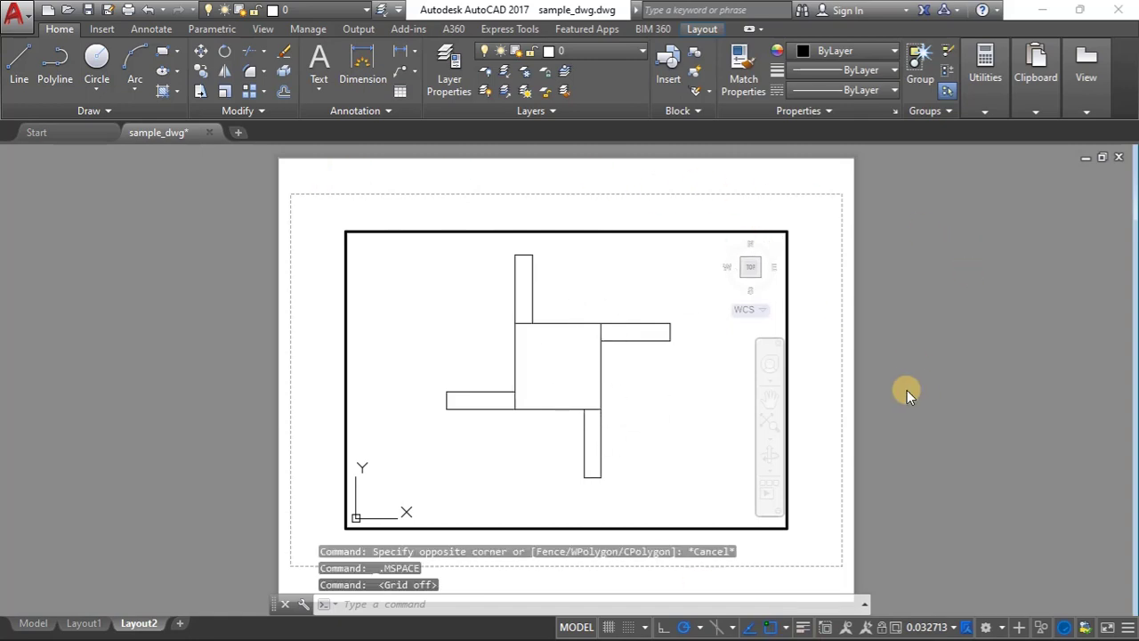
# - Delete the newly added Layout2 again
pyautogui.rightClick(158, 615)
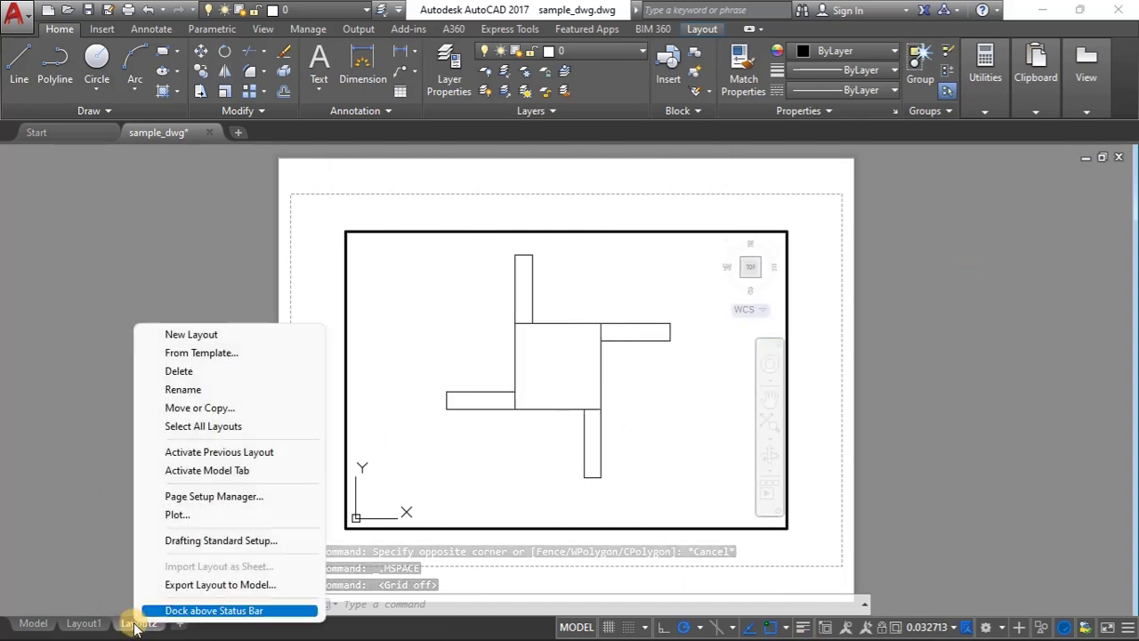
pyautogui.click(250, 369)
pyautogui.click(598, 382)
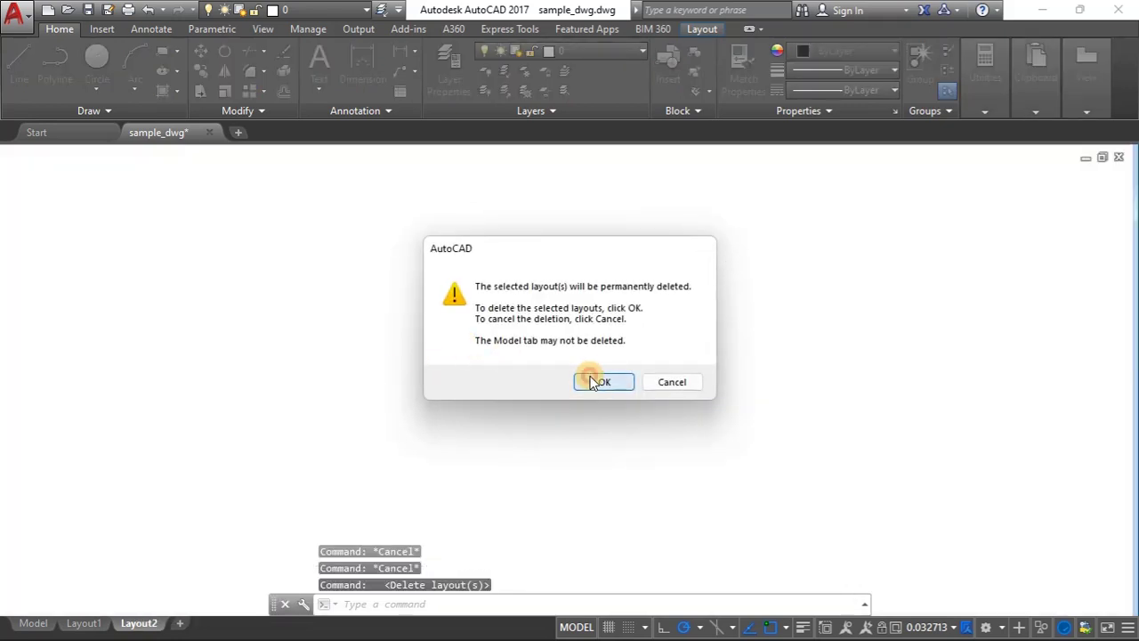
# - Erase the default viewport from Layout1
pyautogui.click(396, 213)
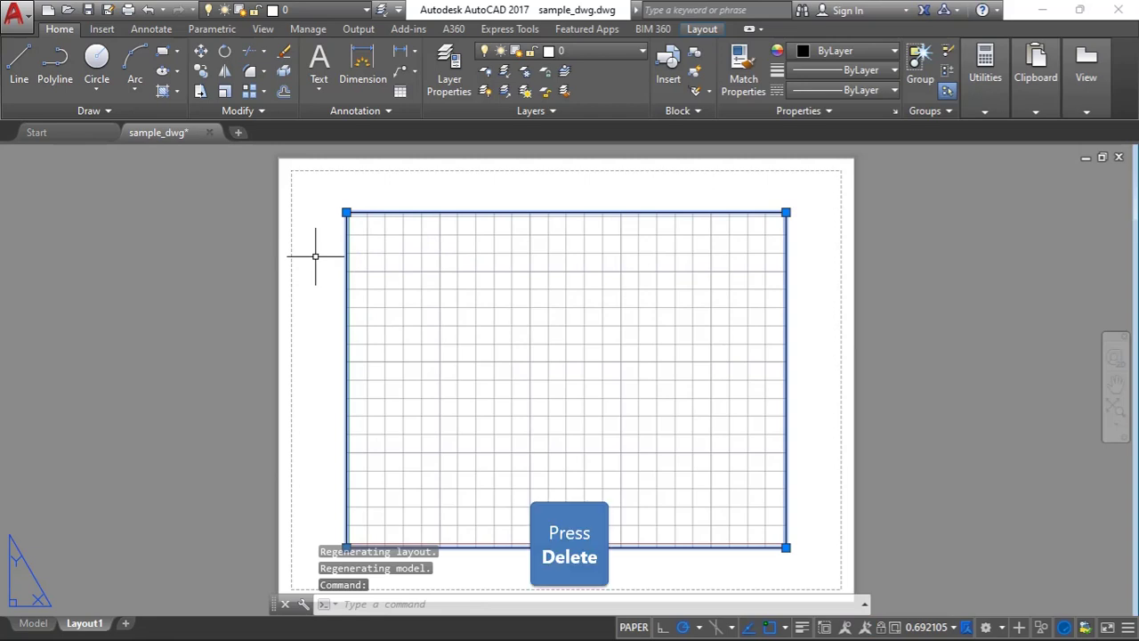
pyautogui.press('Delete')
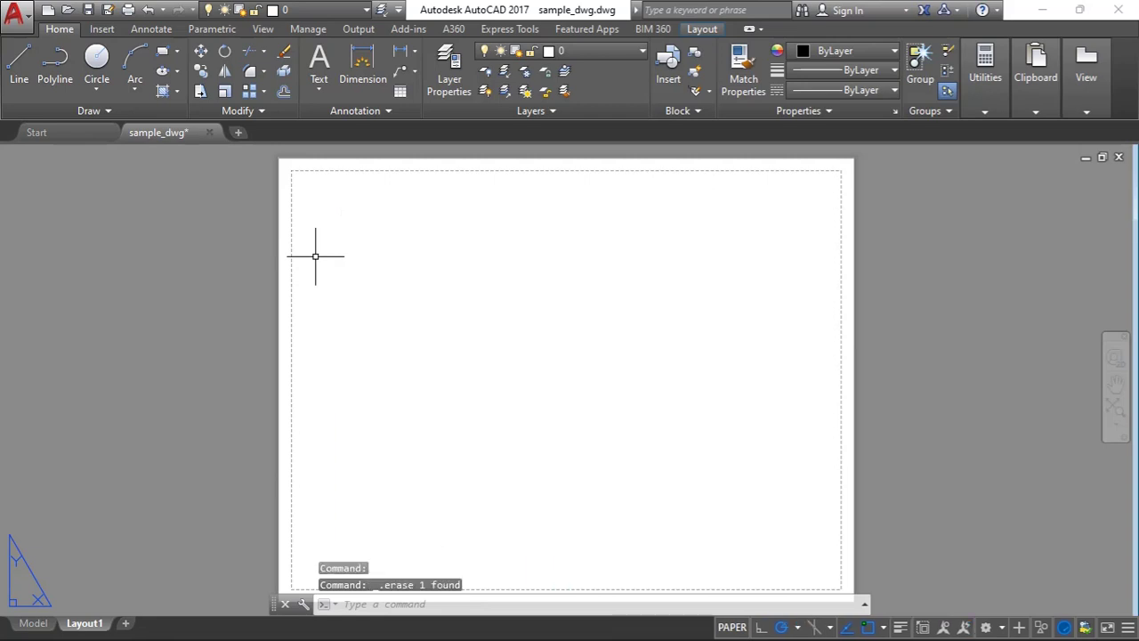
# - Modify the page setup of Layout1 to use DWG To PDF.pc3 as the plotter
pyautogui.click(705, 30)
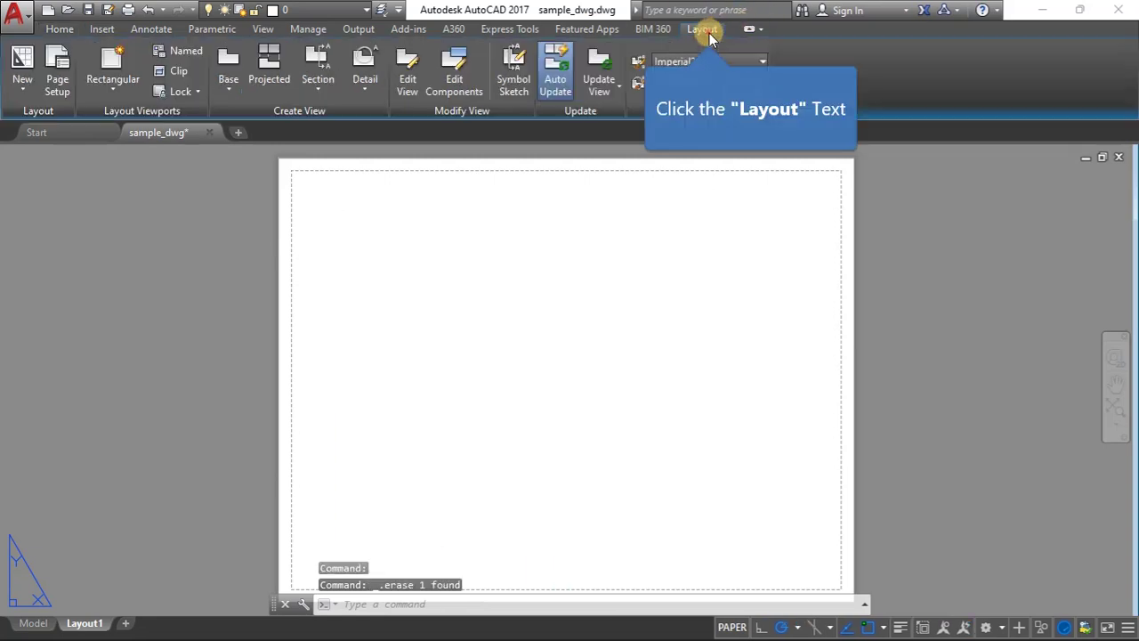
pyautogui.click(54, 61)
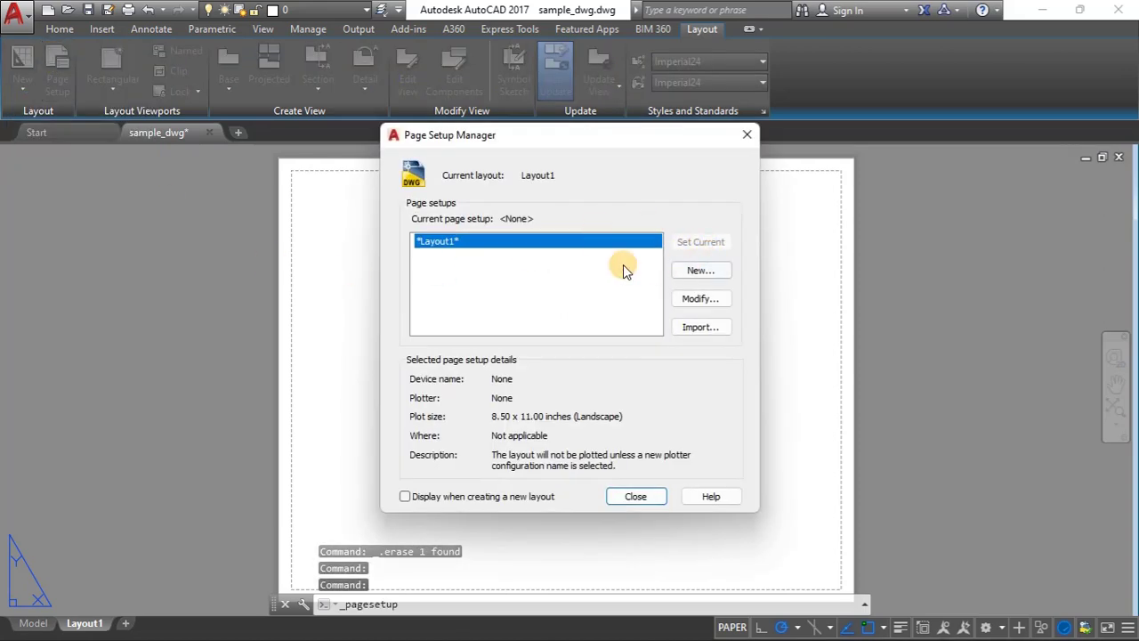
pyautogui.click(467, 240)
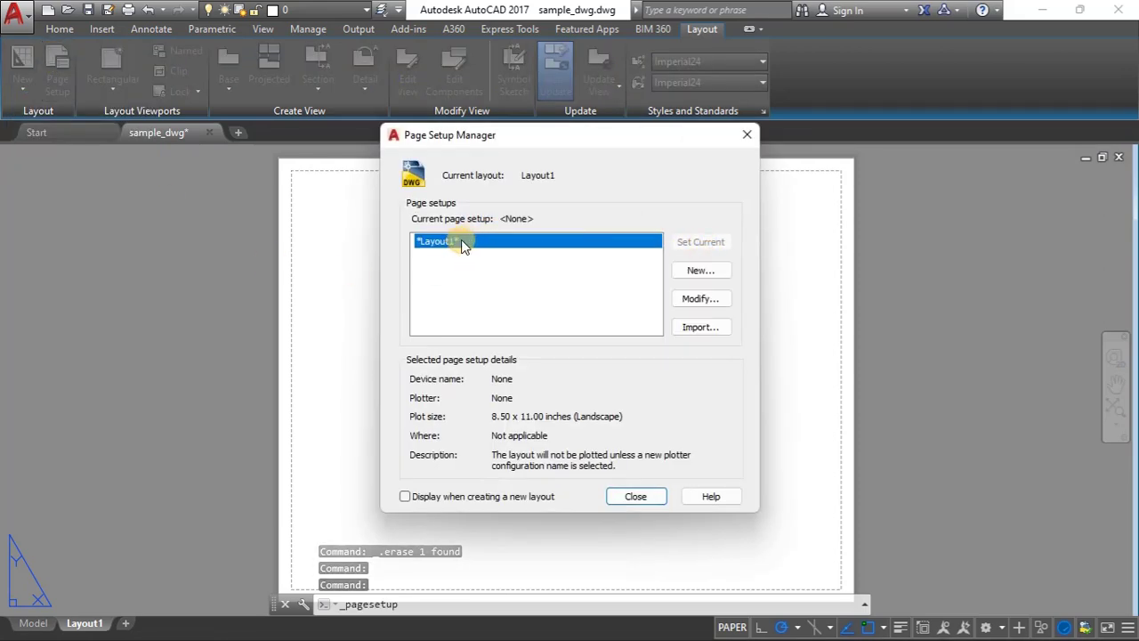
pyautogui.click(701, 300)
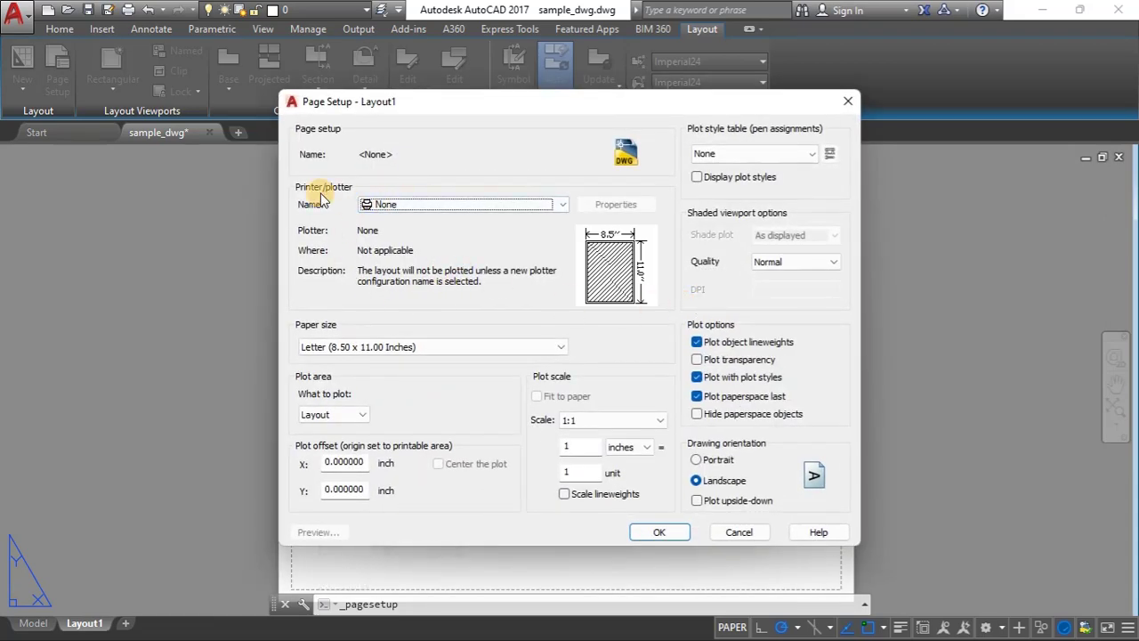
pyautogui.click(439, 206)
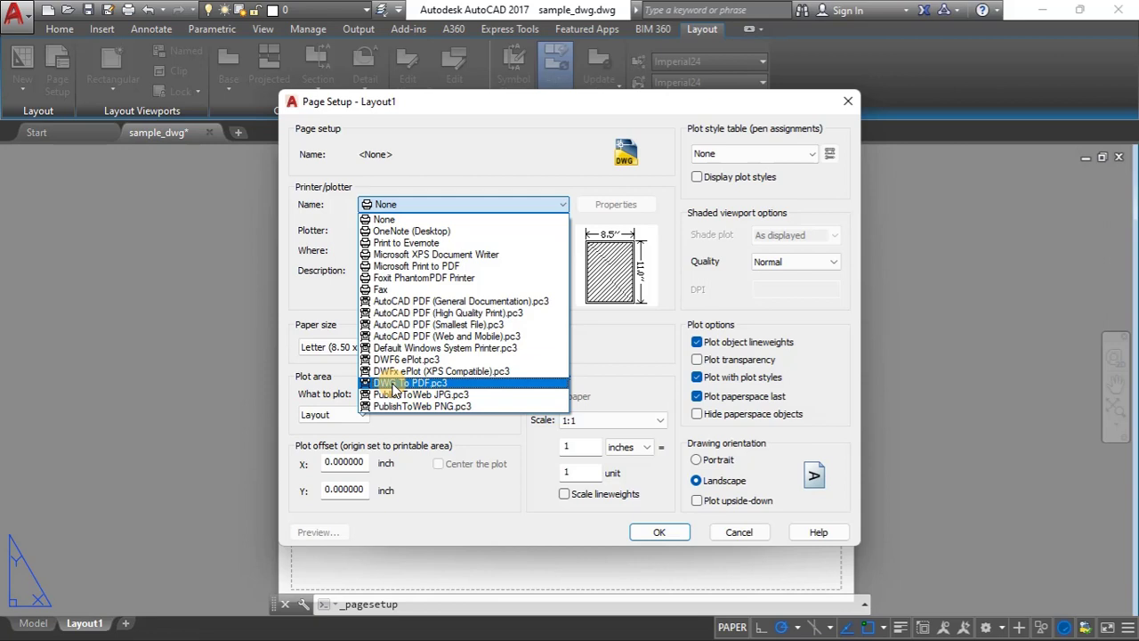
pyautogui.click(392, 384)
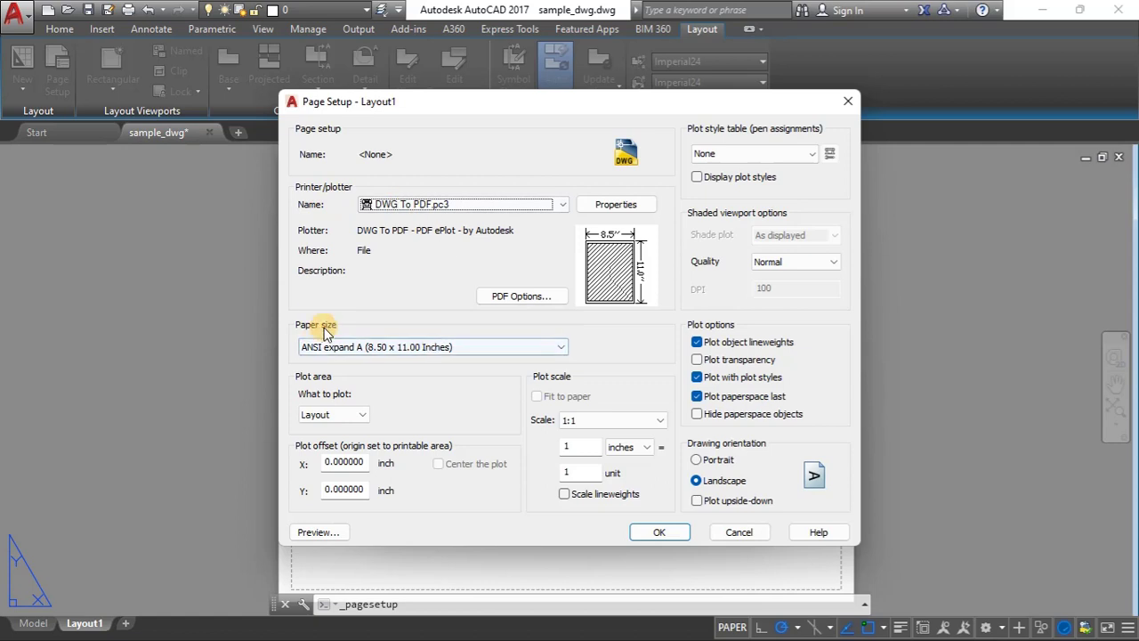
# - Set the paper size of Layout1's page setup to ISO A3 (297.00 x 420.00 MM)
pyautogui.click(418, 347)
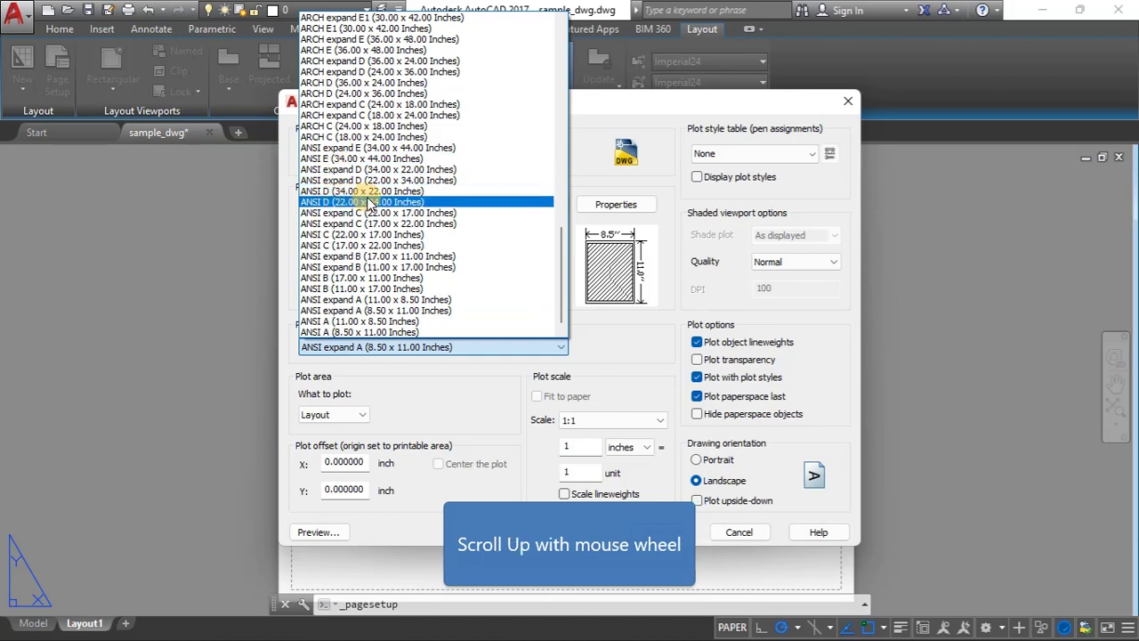
pyautogui.scroll(10, 369, 203)
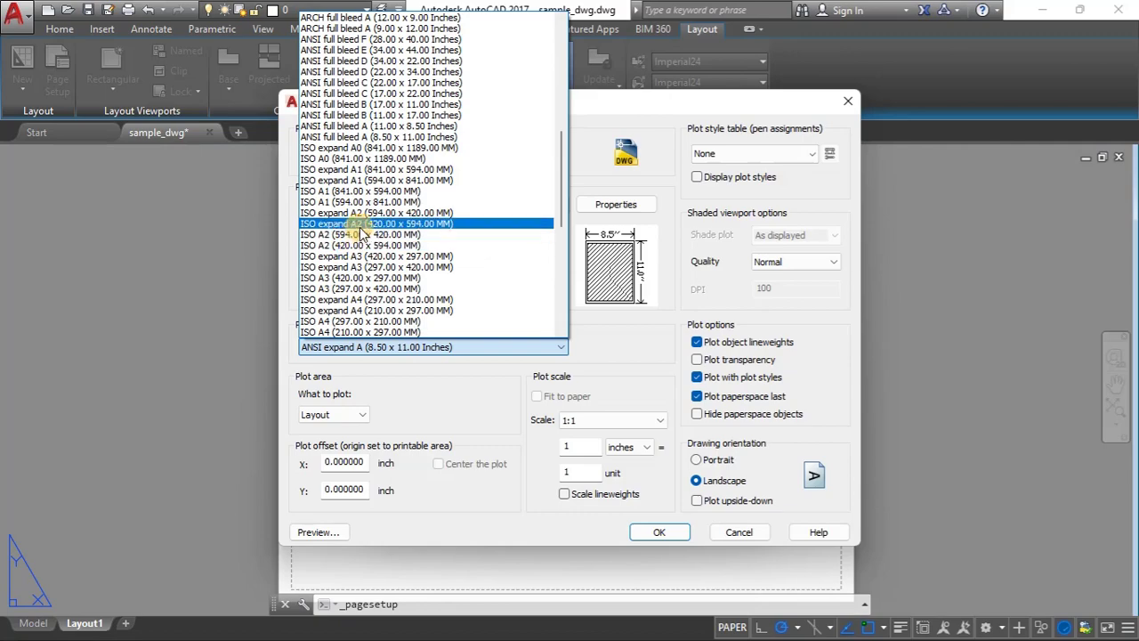
pyautogui.scroll(5, 366, 191)
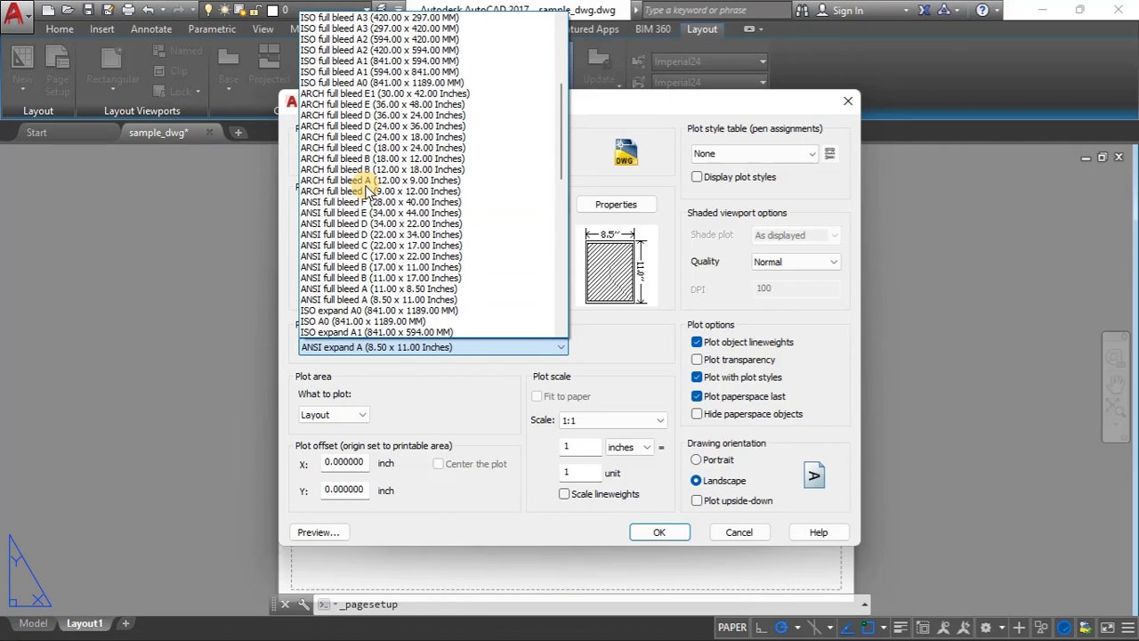
pyautogui.scroll(5, 366, 190)
pyautogui.scroll(-10, 367, 191)
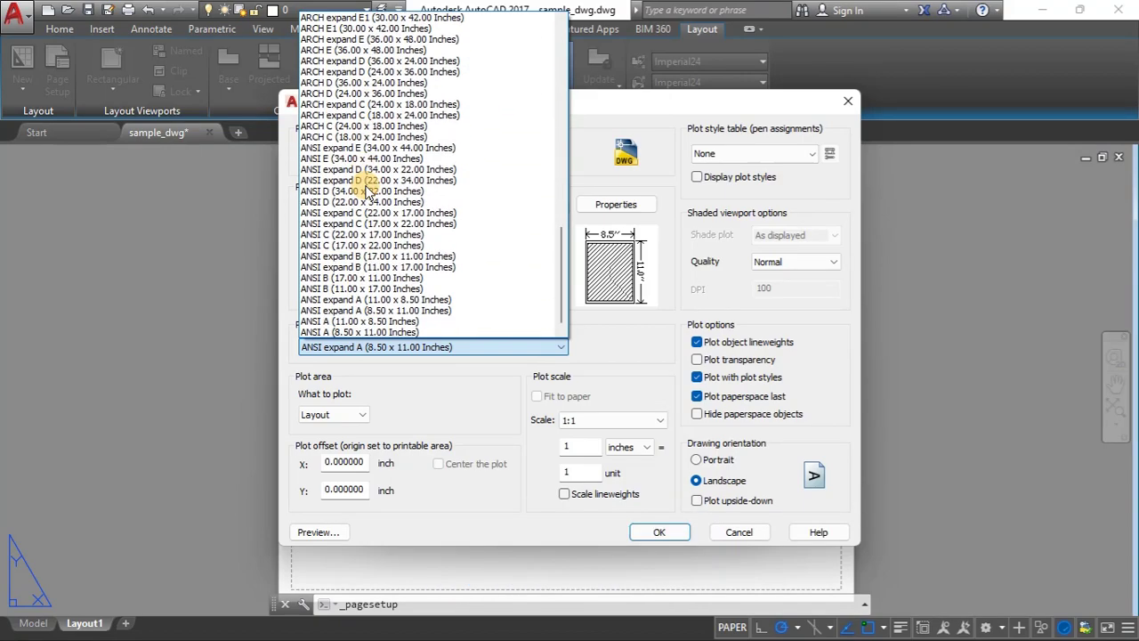
pyautogui.scroll(5, 354, 133)
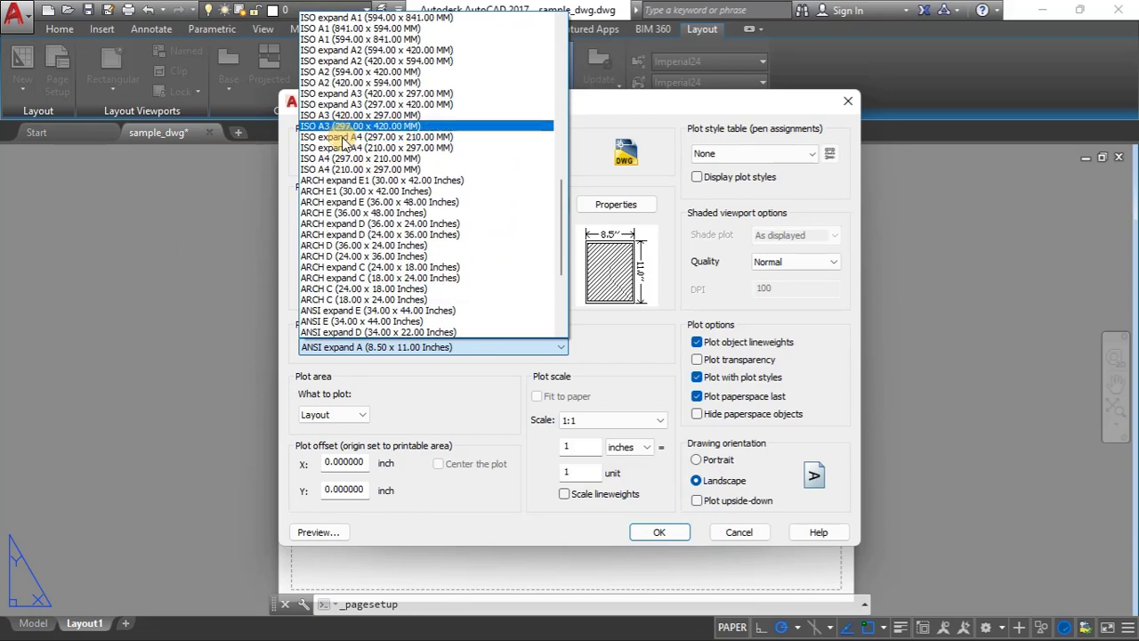
pyautogui.scroll(15, 338, 124)
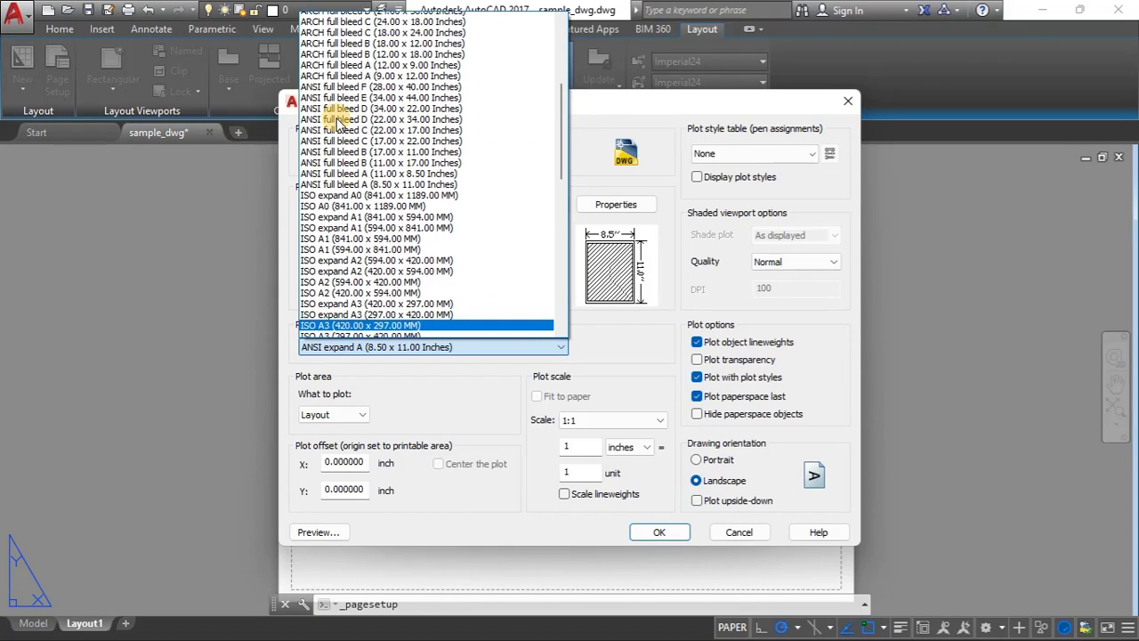
pyautogui.scroll(-10, 361, 206)
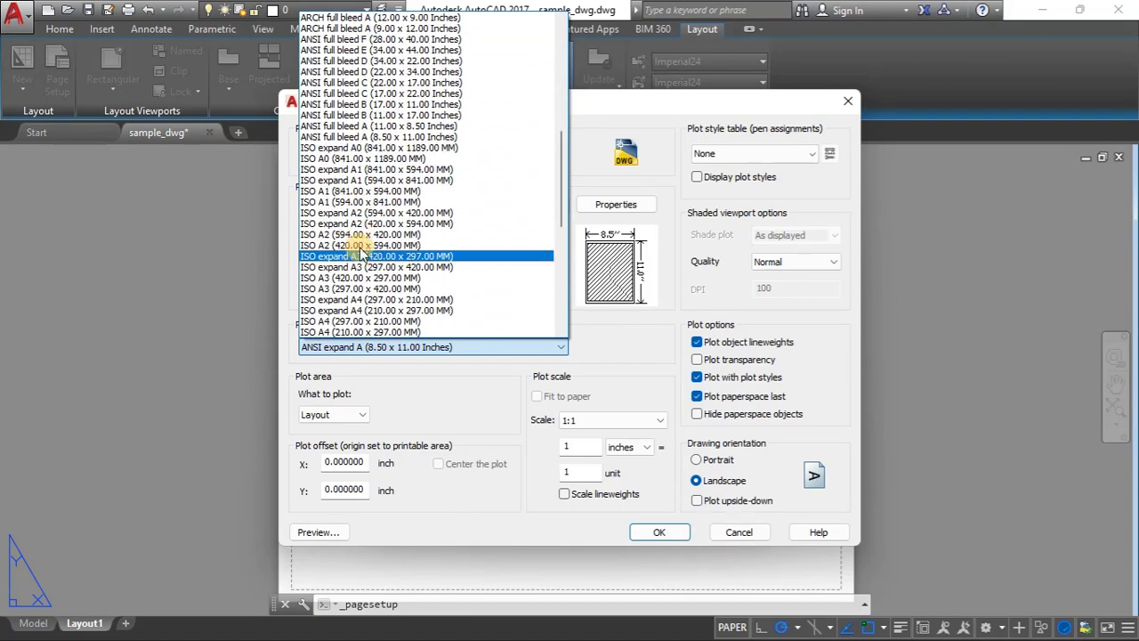
pyautogui.click(384, 290)
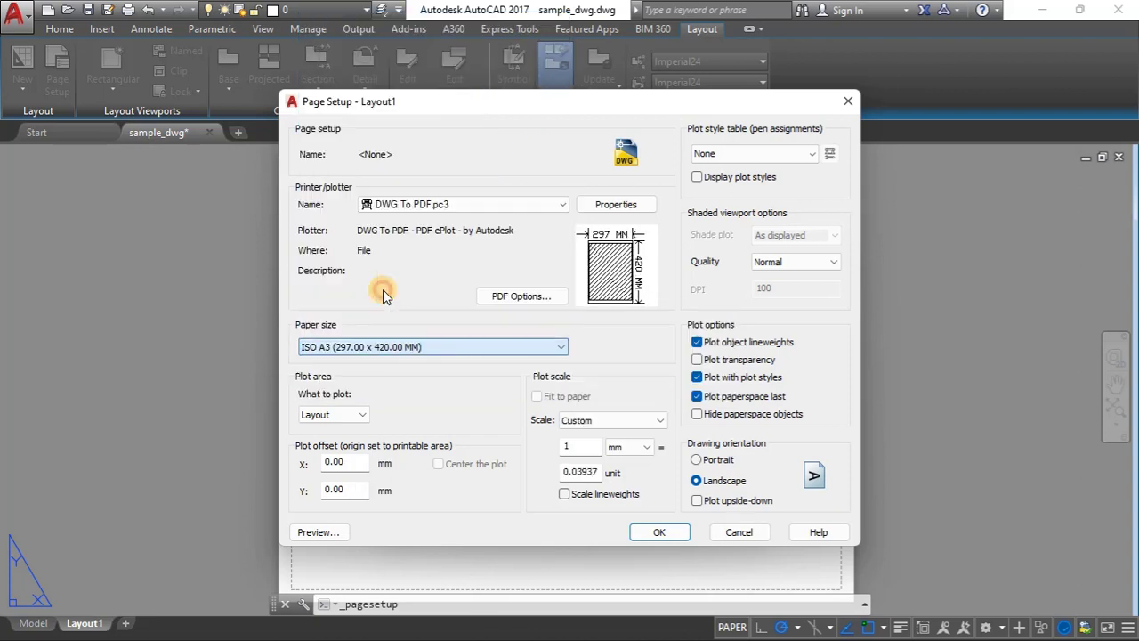
pyautogui.moveTo(628, 252)
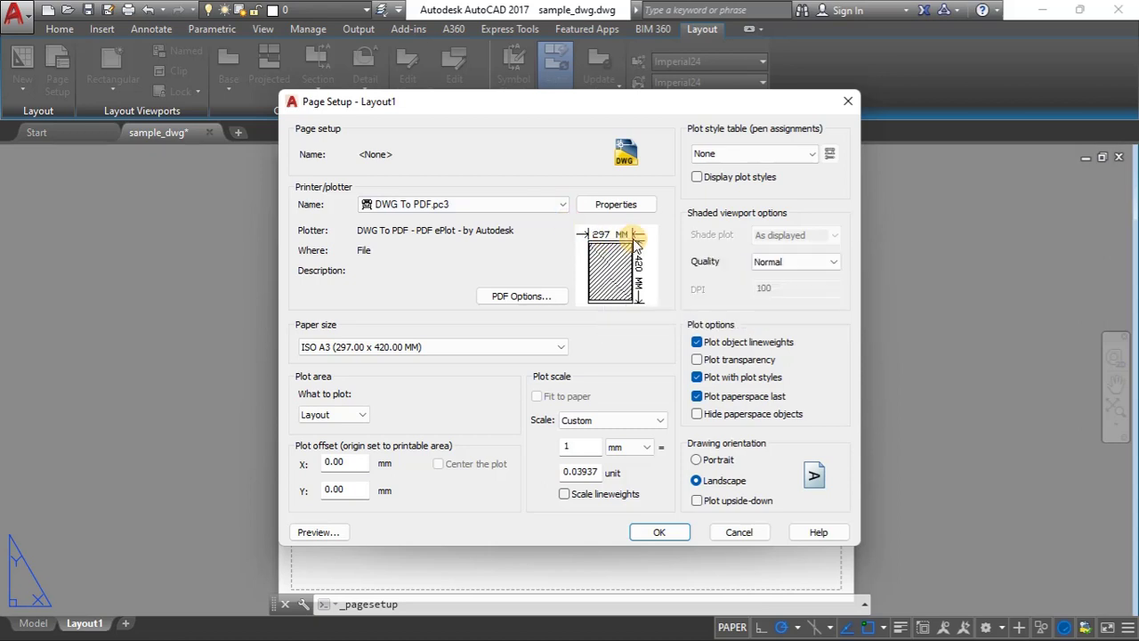
# - Set the paper size to the horizontal sheet ISO A3 (420.00 x 297.00 MM)
pyautogui.click(412, 346)
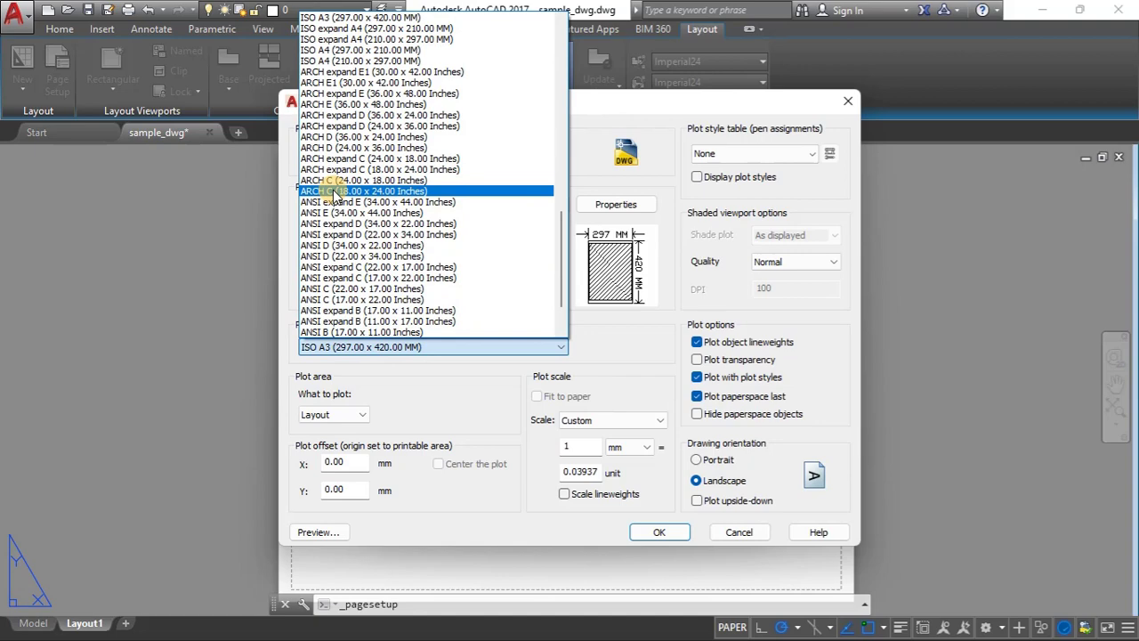
pyautogui.scroll(5, 344, 194)
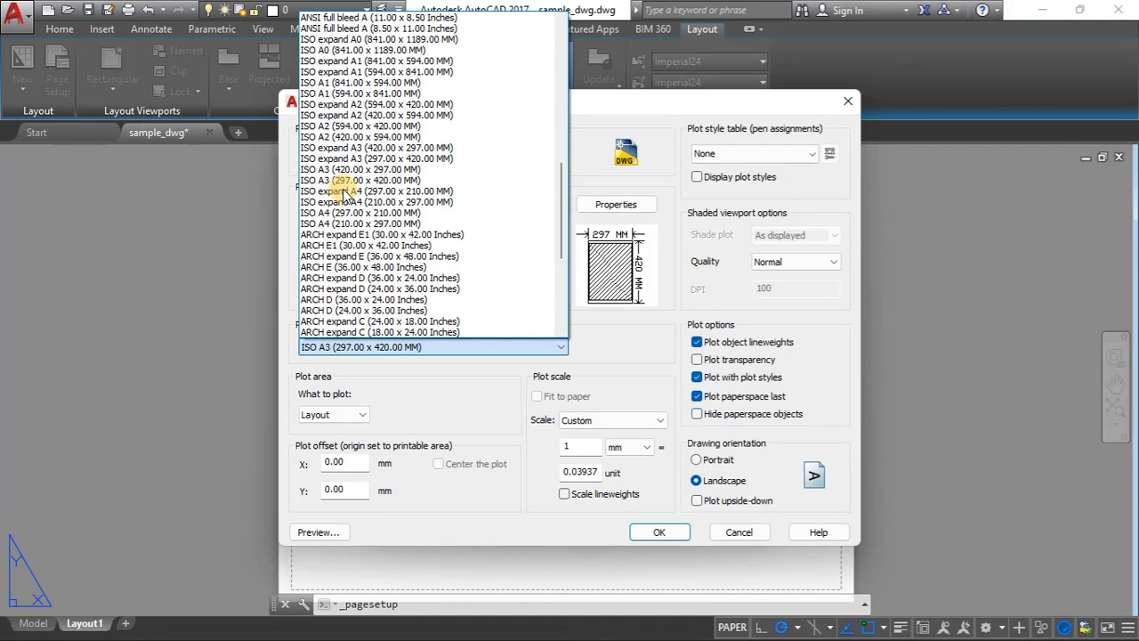
pyautogui.scroll(5, 345, 194)
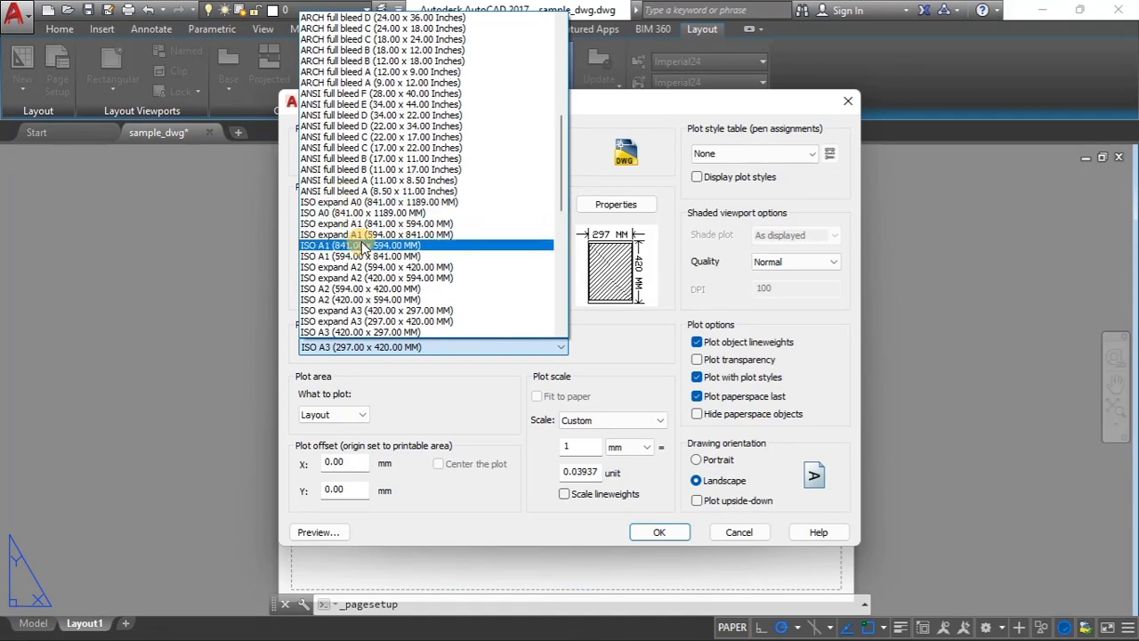
pyautogui.scroll(-5, 356, 303)
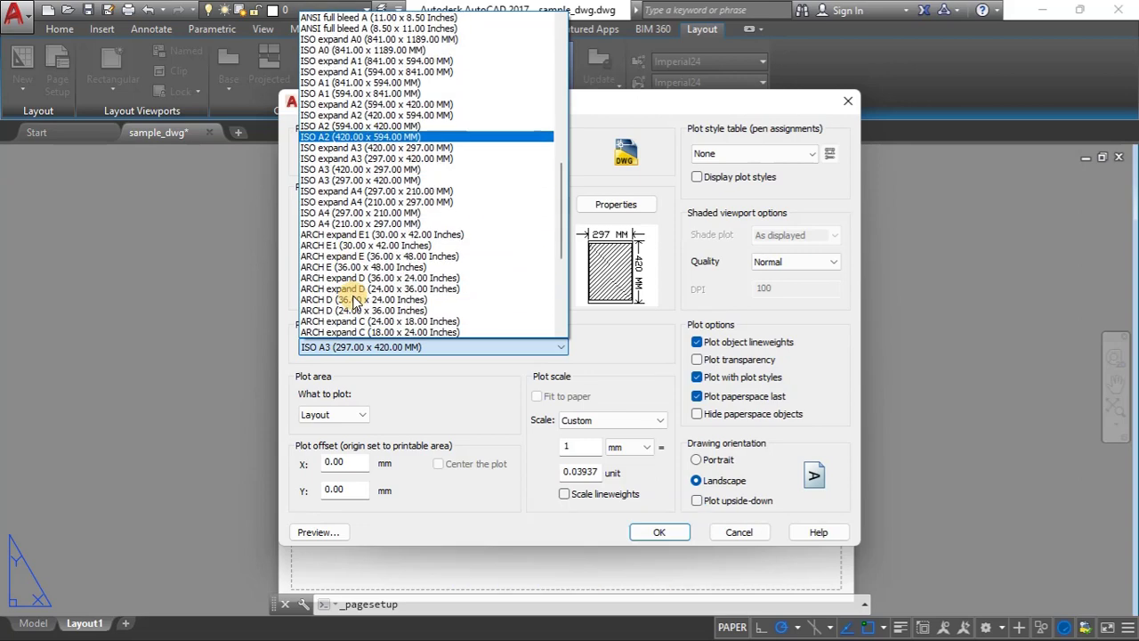
pyautogui.click(363, 169)
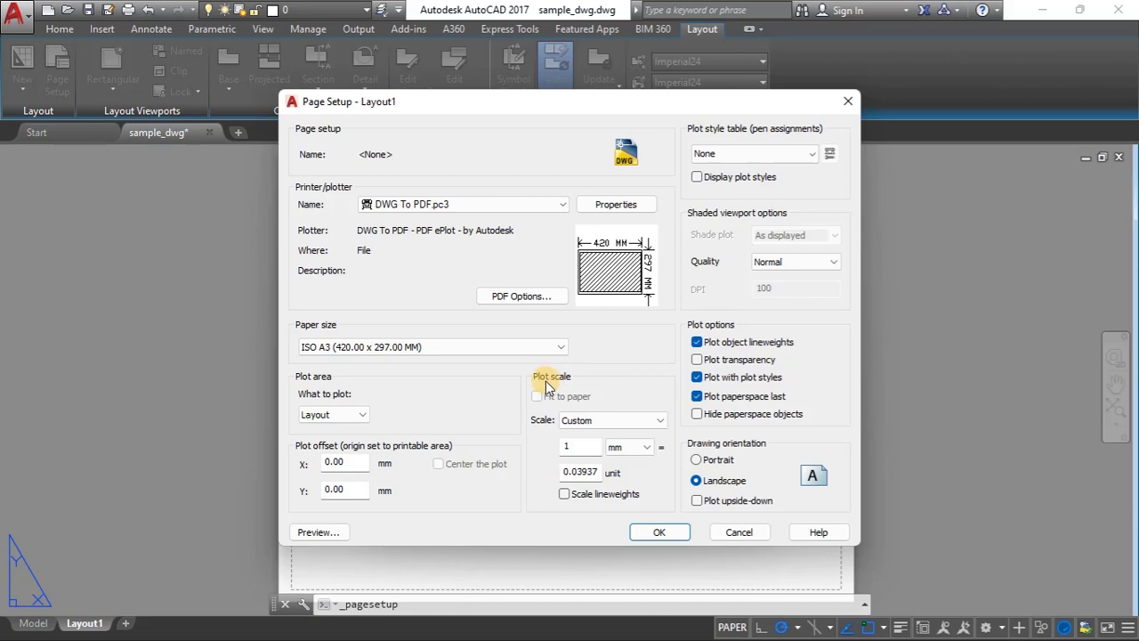
# - Set the plot scale to 1:1 and the drawing orientation to Landscape
pyautogui.click(600, 422)
pyautogui.click(607, 102)
pyautogui.click(708, 462)
pyautogui.click(698, 480)
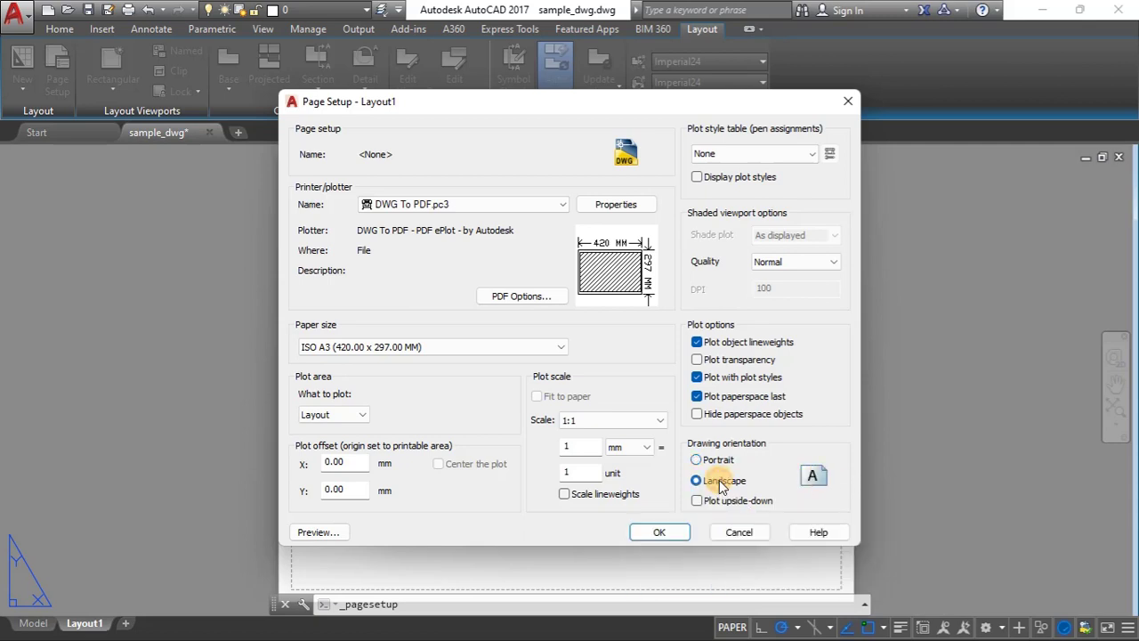
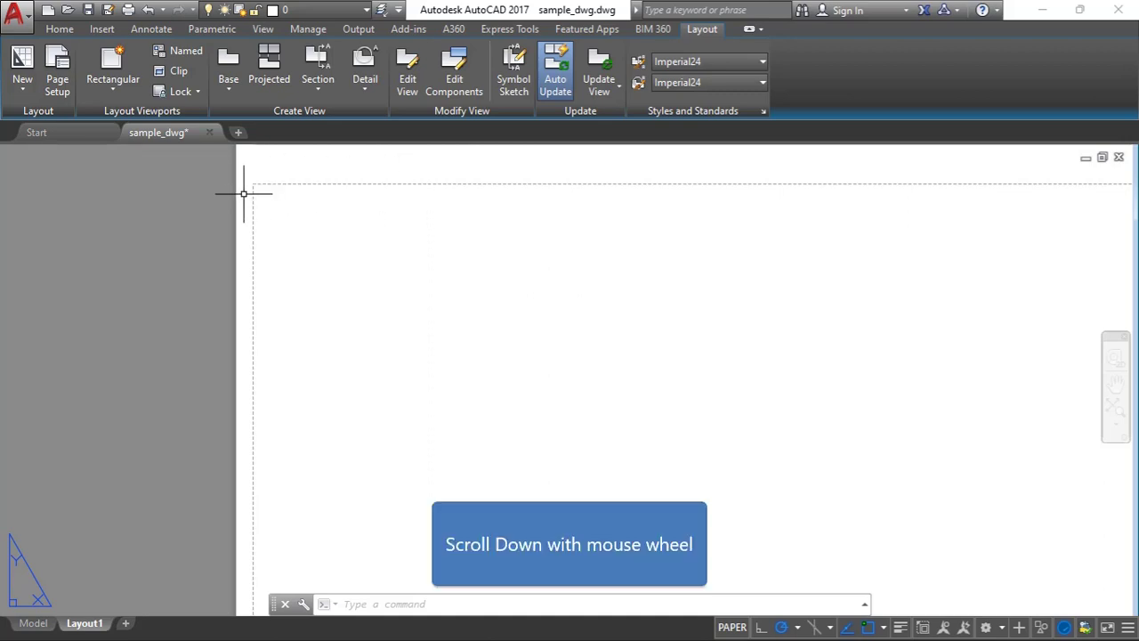
# - Draw a rectangle about 410 by 260 mm from corner to corner along the sheet's dashed printable-area boundary
pyautogui.scroll(-2, 250, 205)
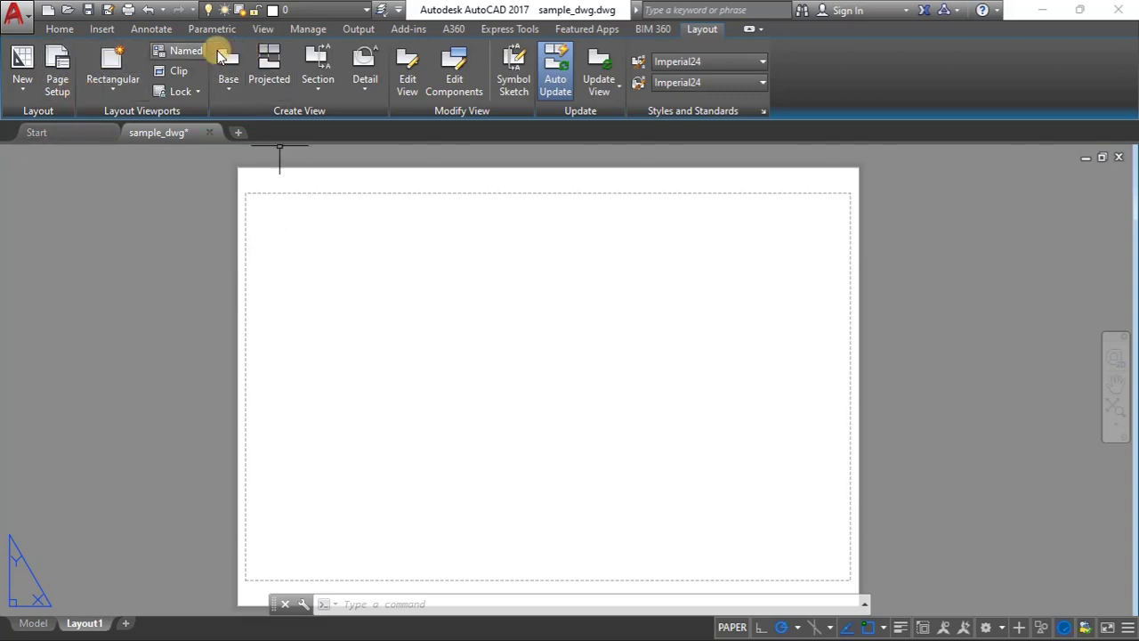
pyautogui.click(60, 28)
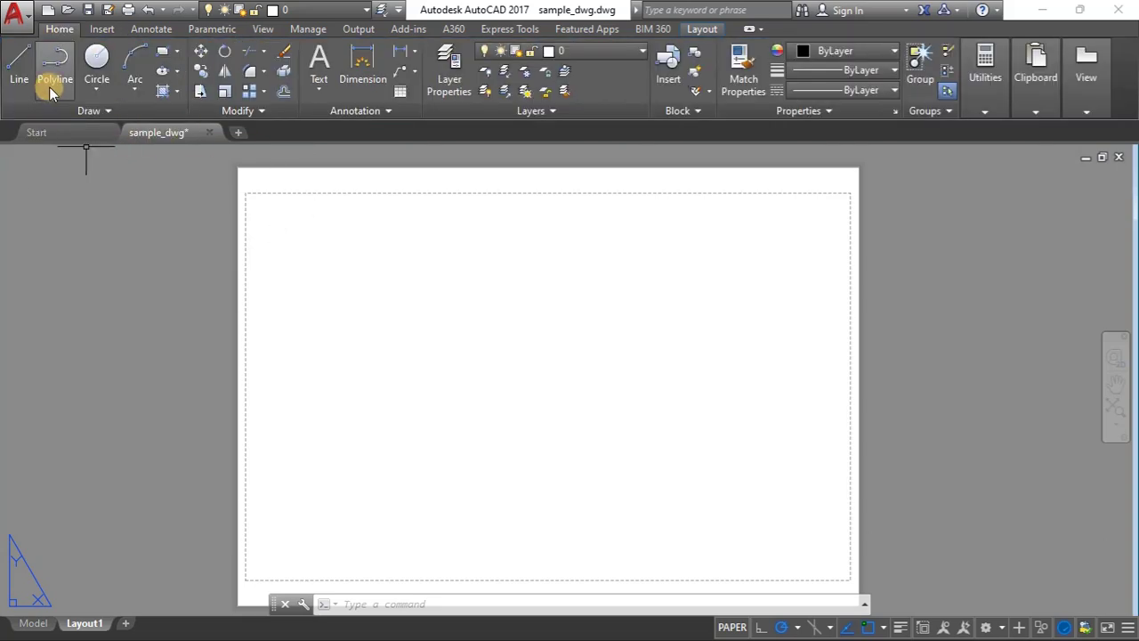
pyautogui.click(163, 59)
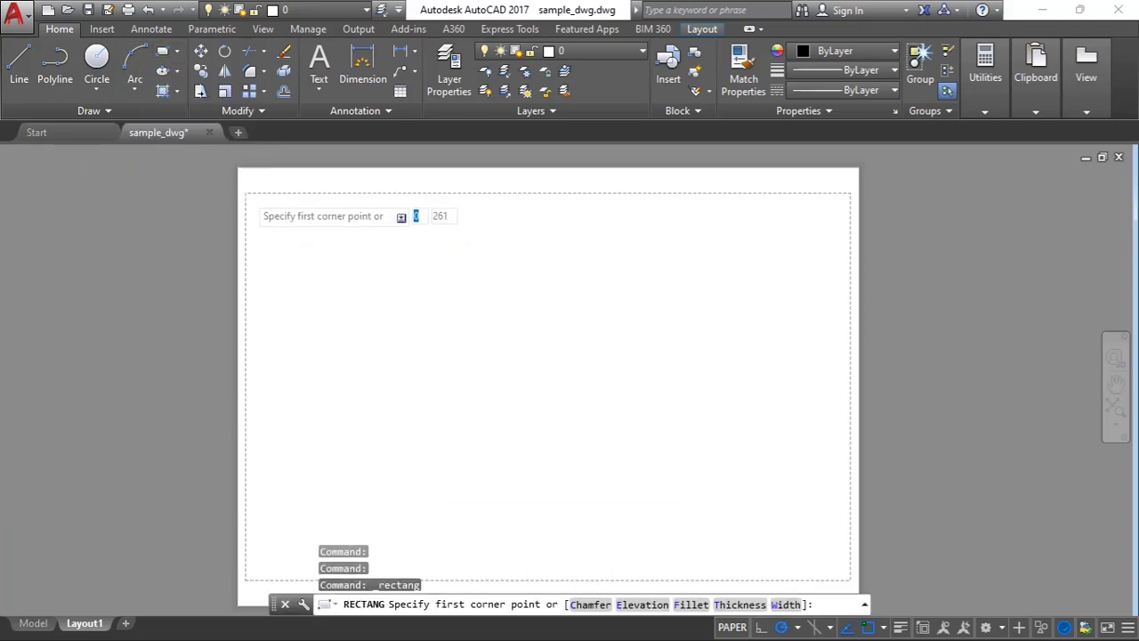
pyautogui.scroll(3, 244, 192)
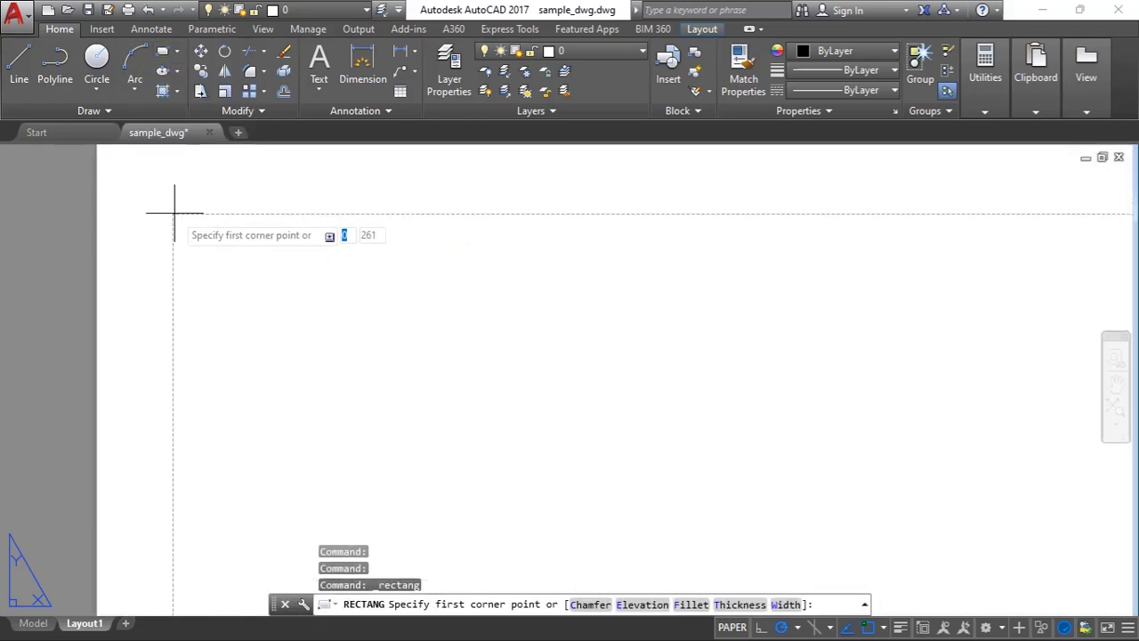
pyautogui.click(175, 215)
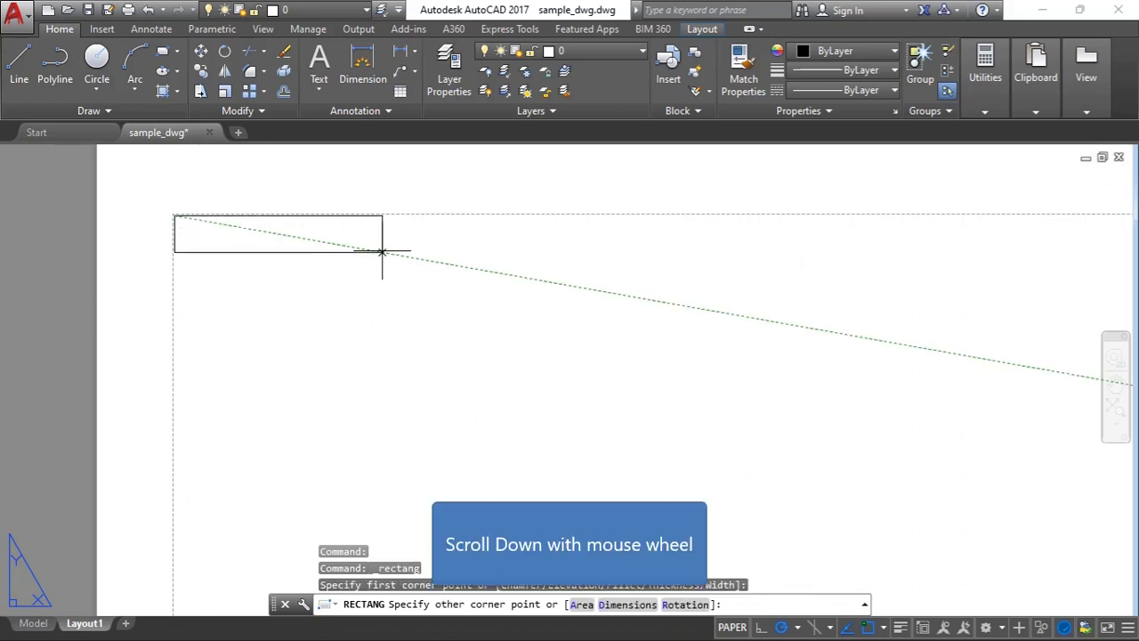
pyautogui.scroll(-4, 189, 222)
pyautogui.scroll(-5, 212, 171)
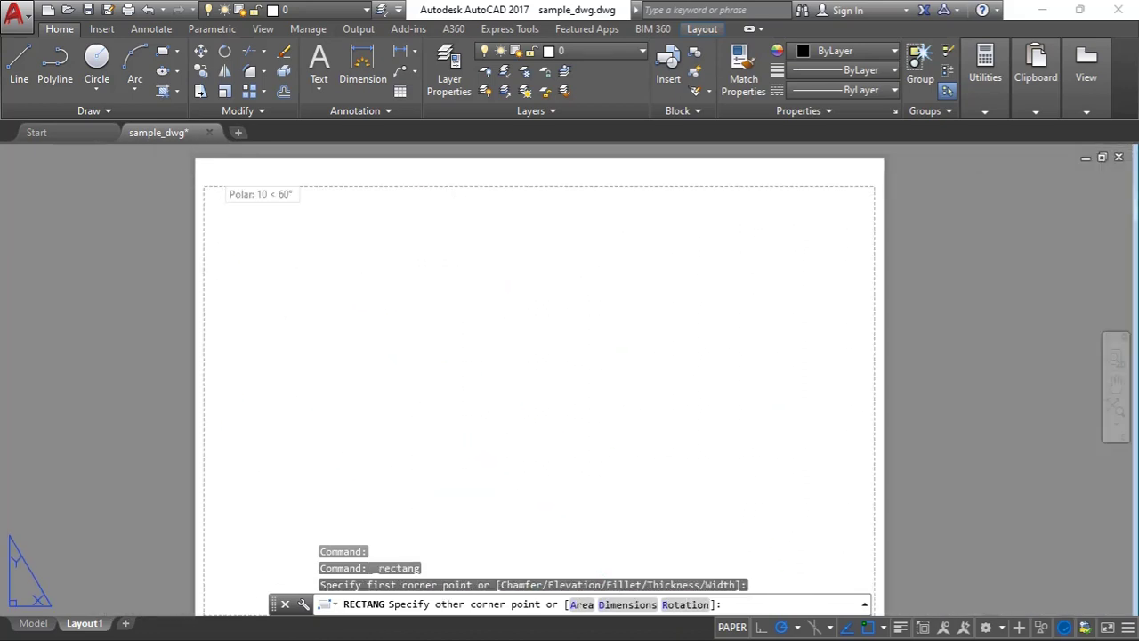
pyautogui.scroll(5, 714, 514)
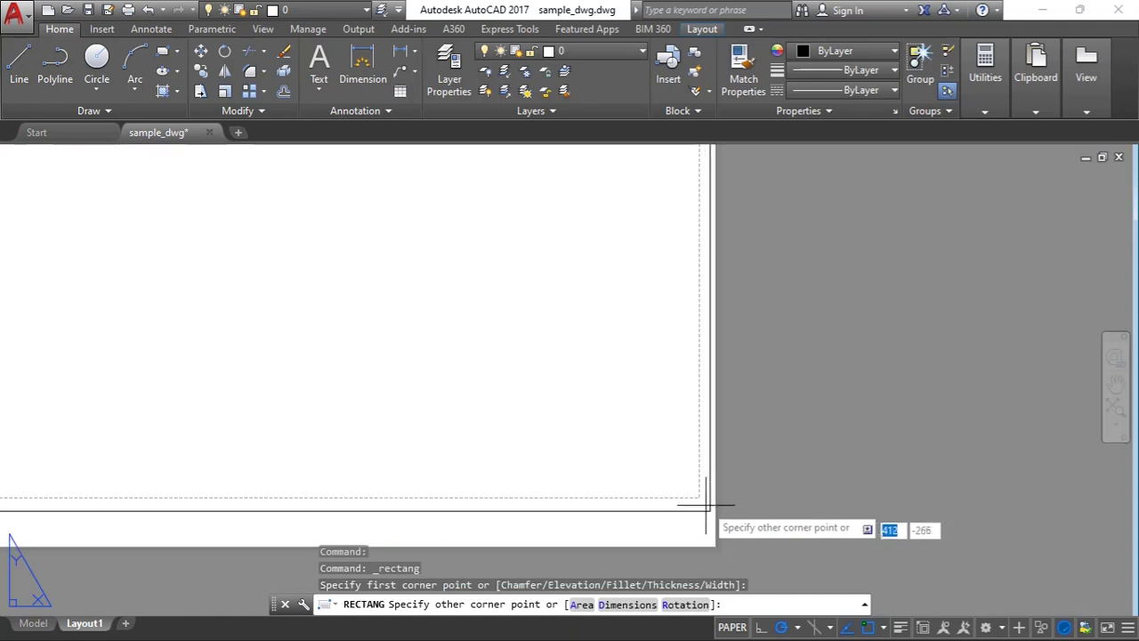
pyautogui.scroll(2, 700, 505)
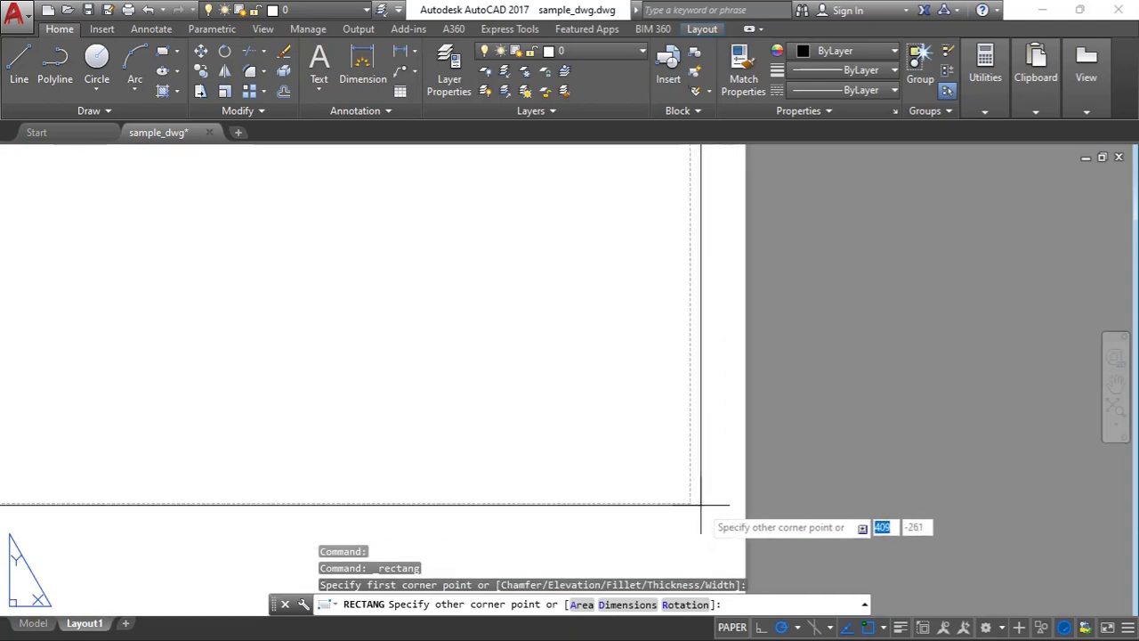
pyautogui.click(684, 502)
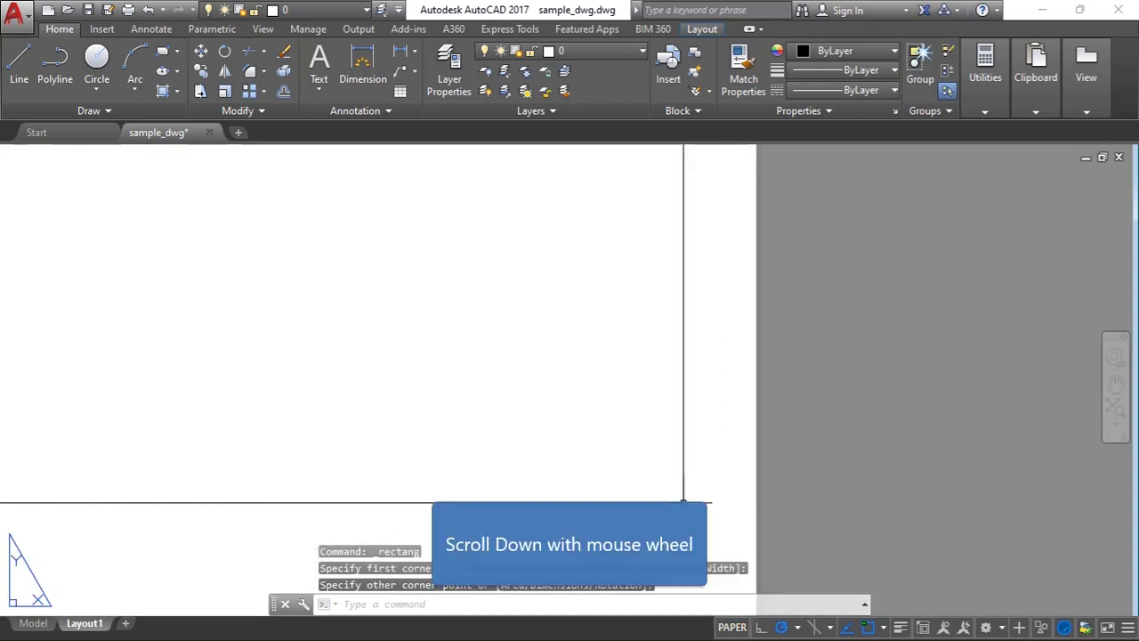
pyautogui.scroll(-5, 683, 502)
pyautogui.scroll(-2, 418, 329)
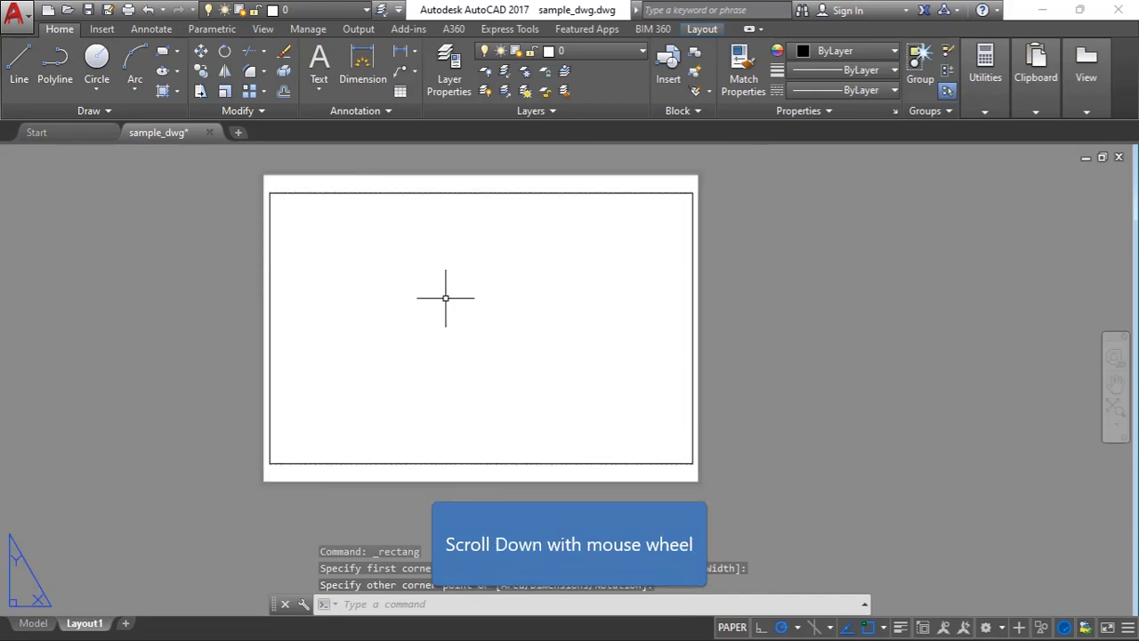
# - Offset the rectangle inward by a distance of 10 to form an inner frame
pyautogui.scroll(2, 315, 218)
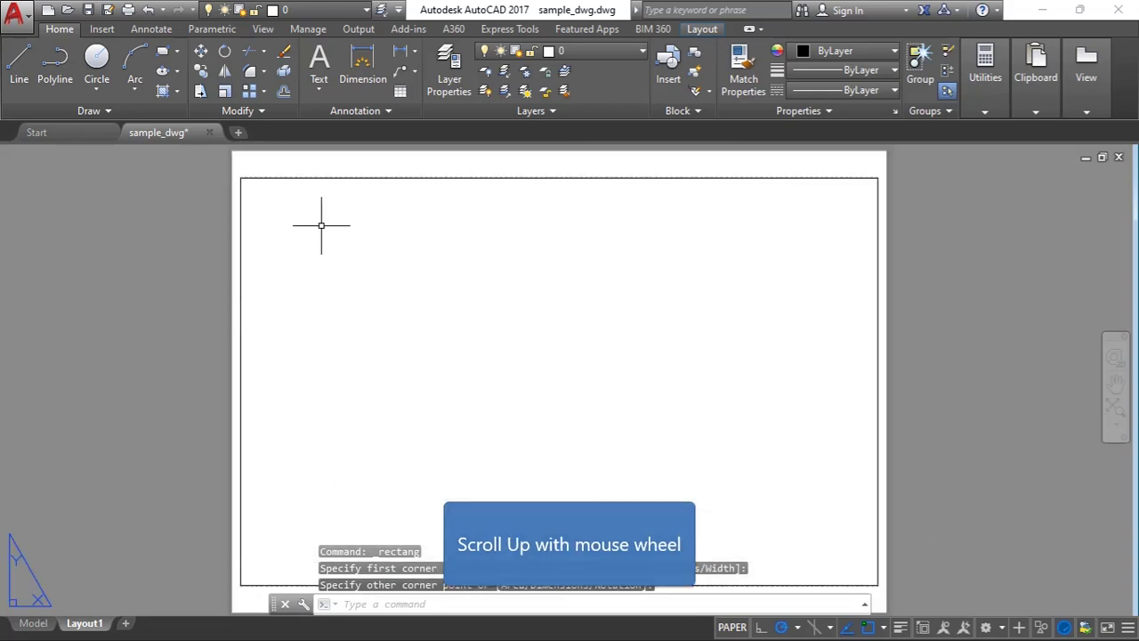
pyautogui.click(310, 177)
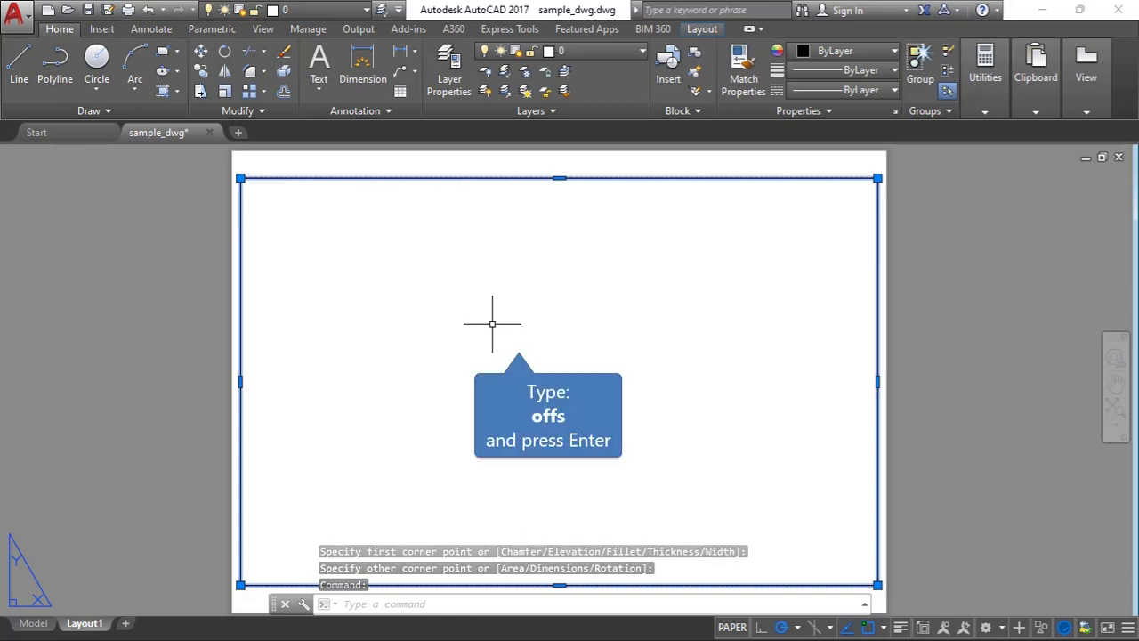
pyautogui.write('off')
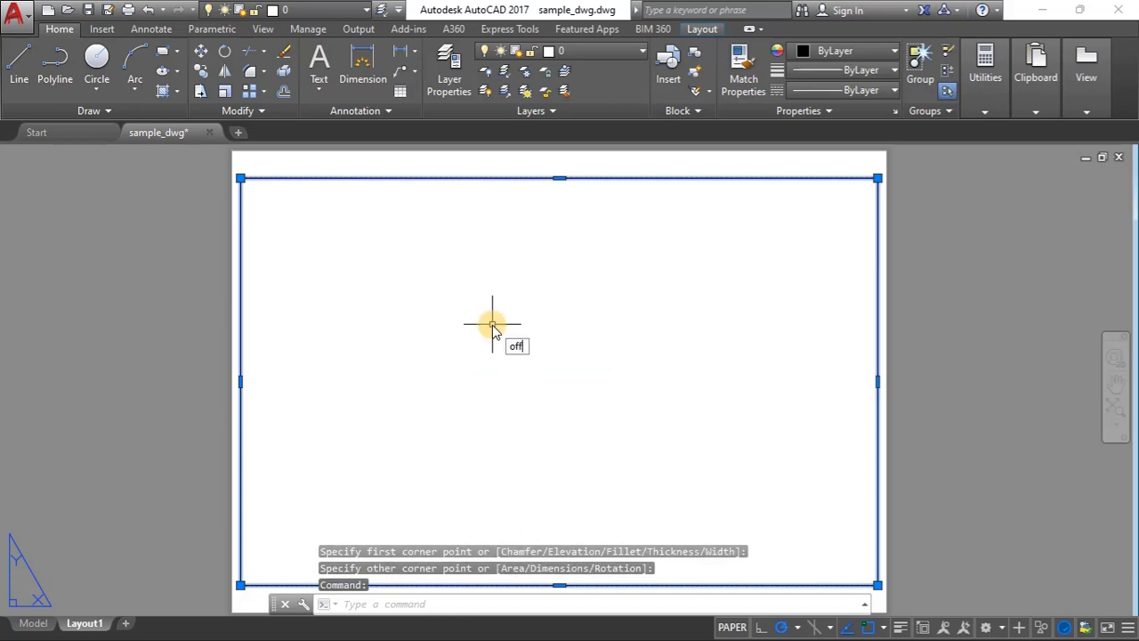
pyautogui.write('s')
pyautogui.press('Return')
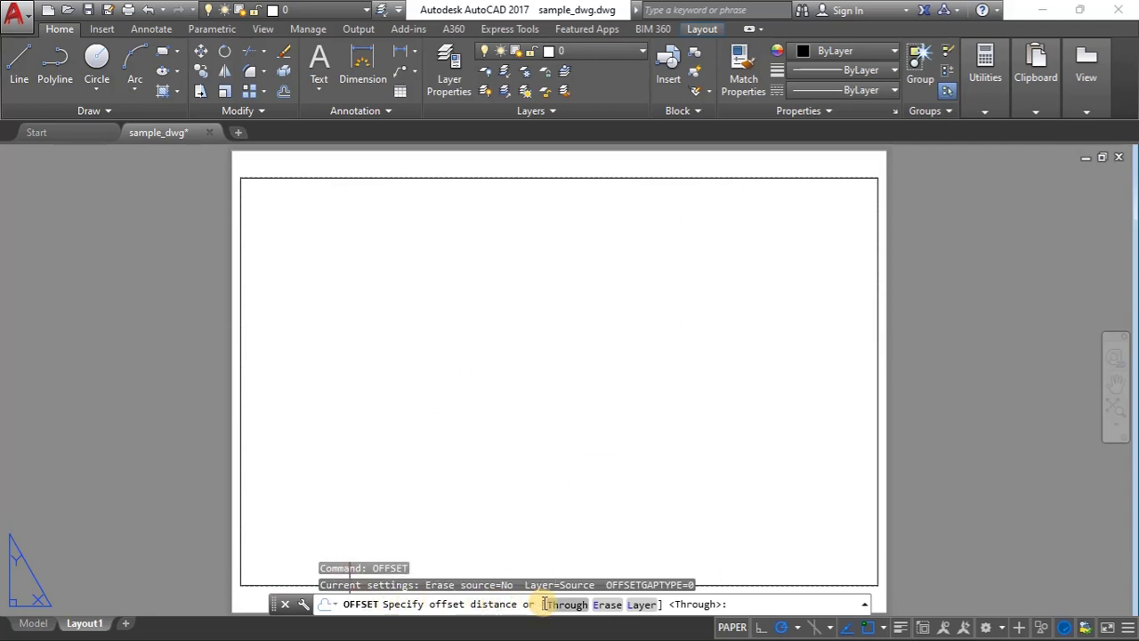
pyautogui.write('10')
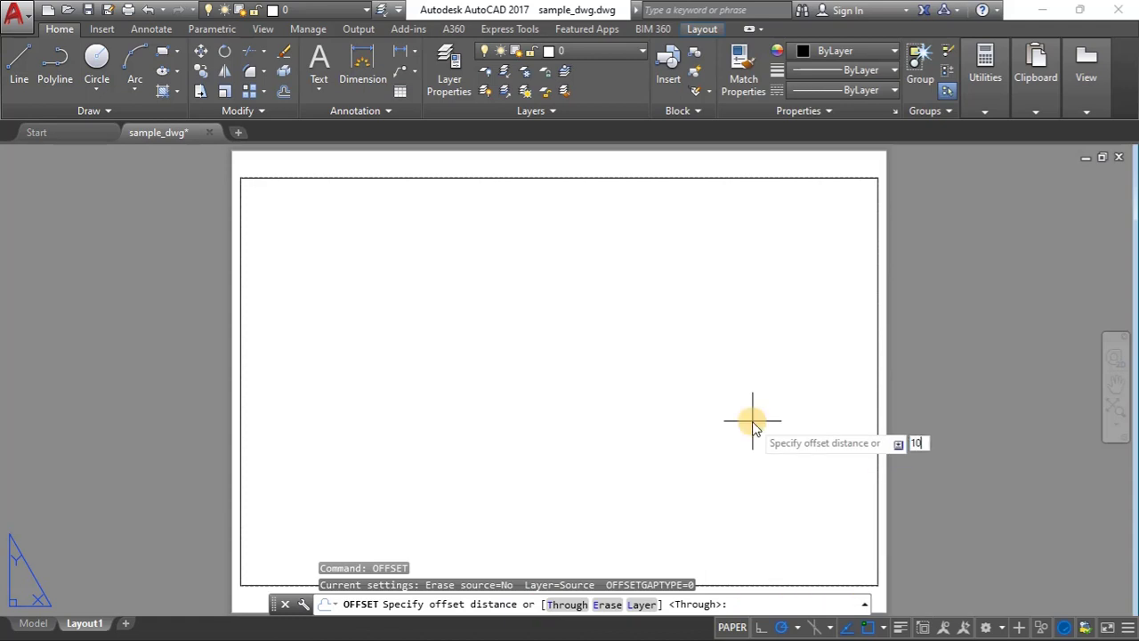
pyautogui.press('Return')
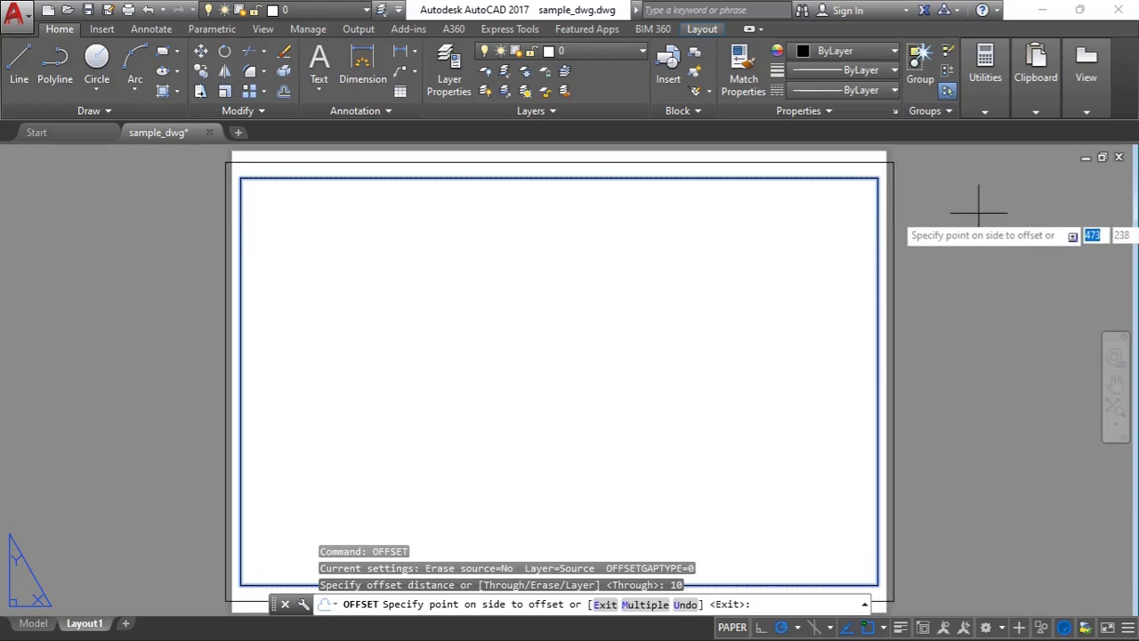
pyautogui.click(728, 264)
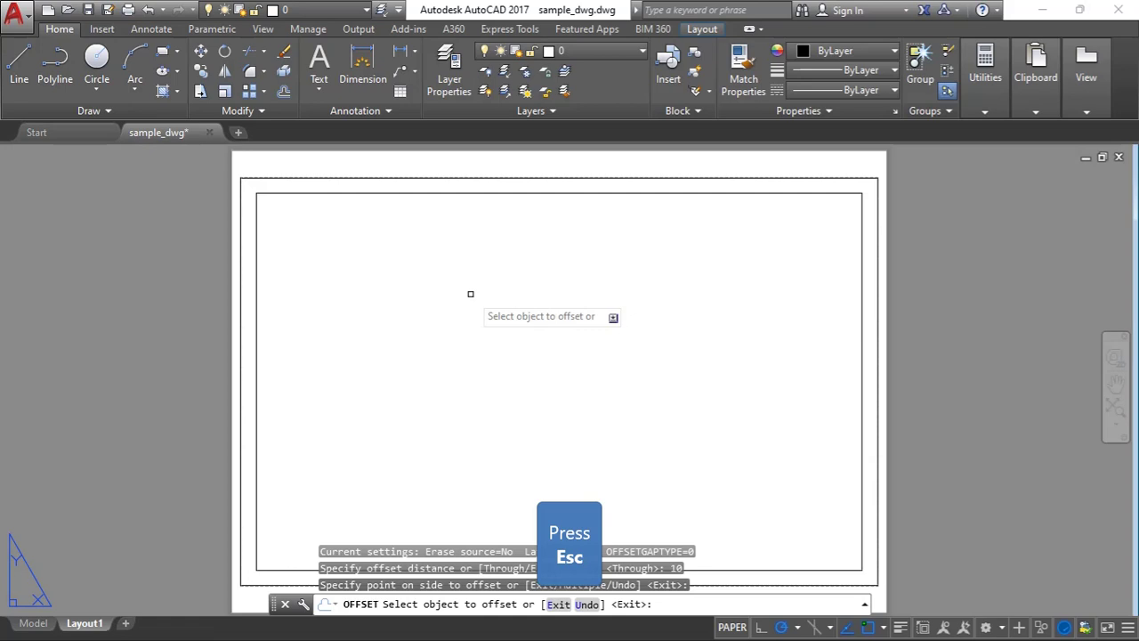
pyautogui.press('Escape')
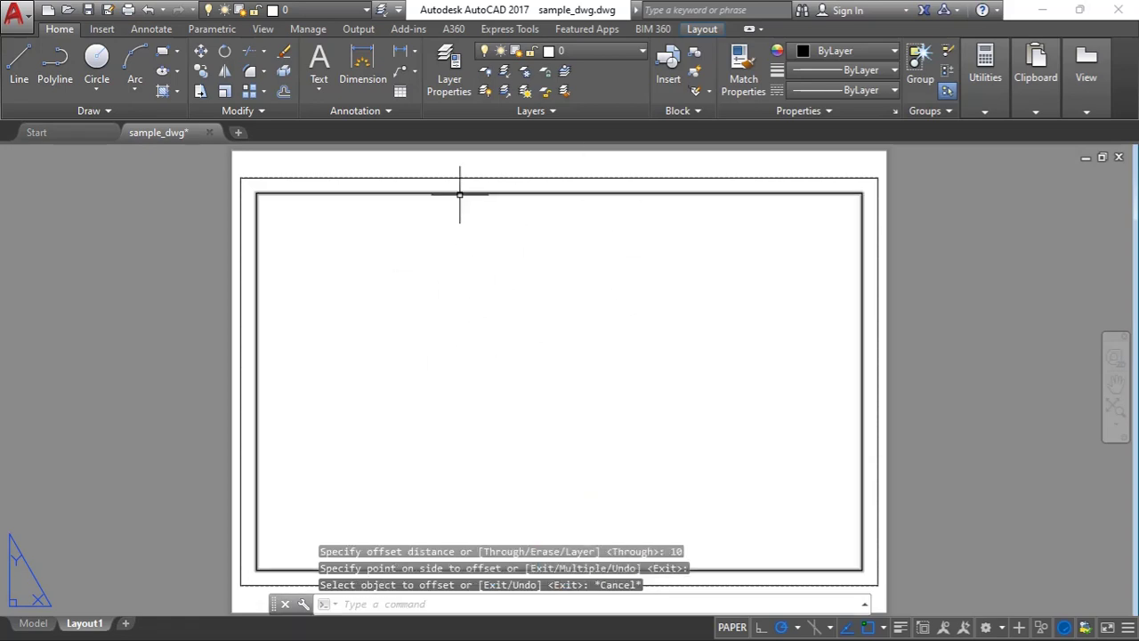
# - Delete the outer rectangle along the dashed printable-area boundary, keeping the inner offset frame
pyautogui.click(363, 179)
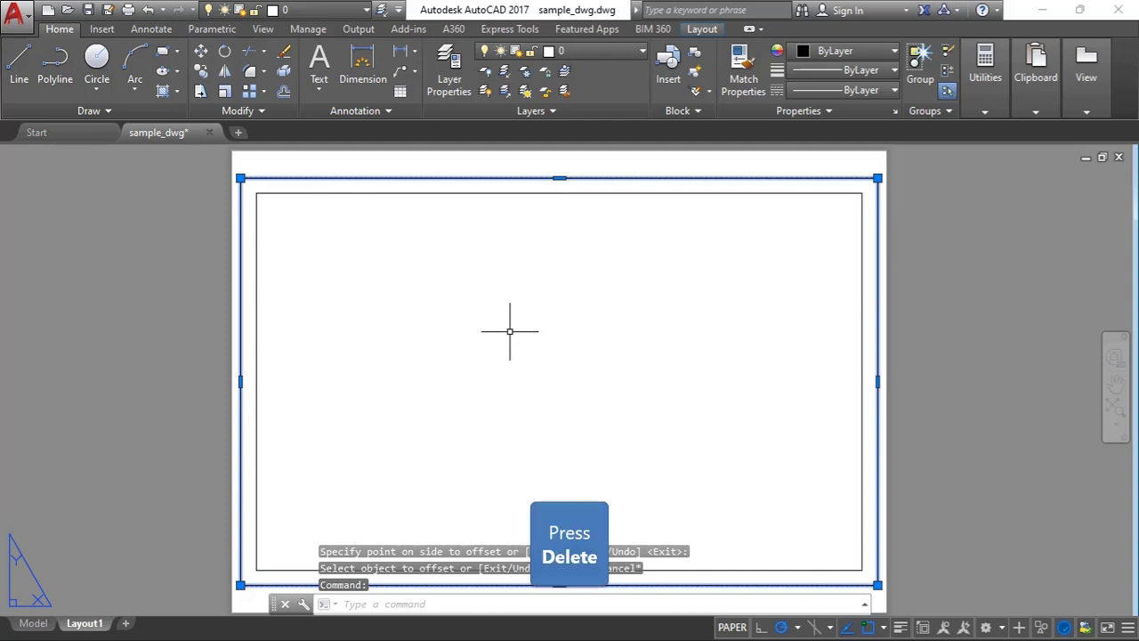
pyautogui.press('Delete')
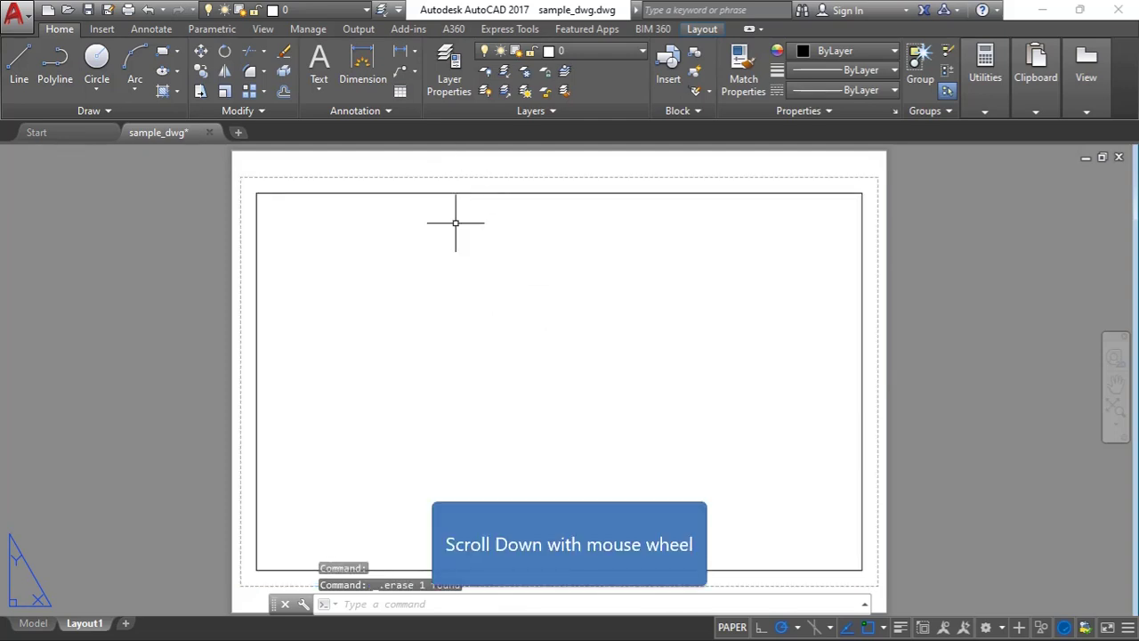
pyautogui.scroll(-2, 330, 292)
pyautogui.scroll(3, 697, 487)
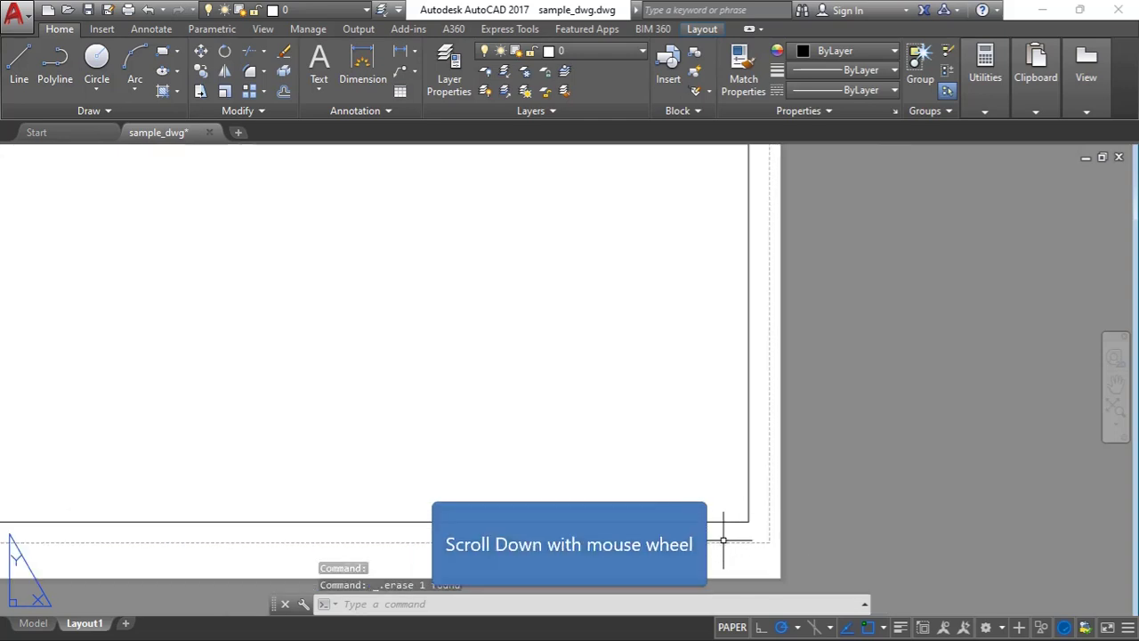
pyautogui.scroll(-2, 739, 516)
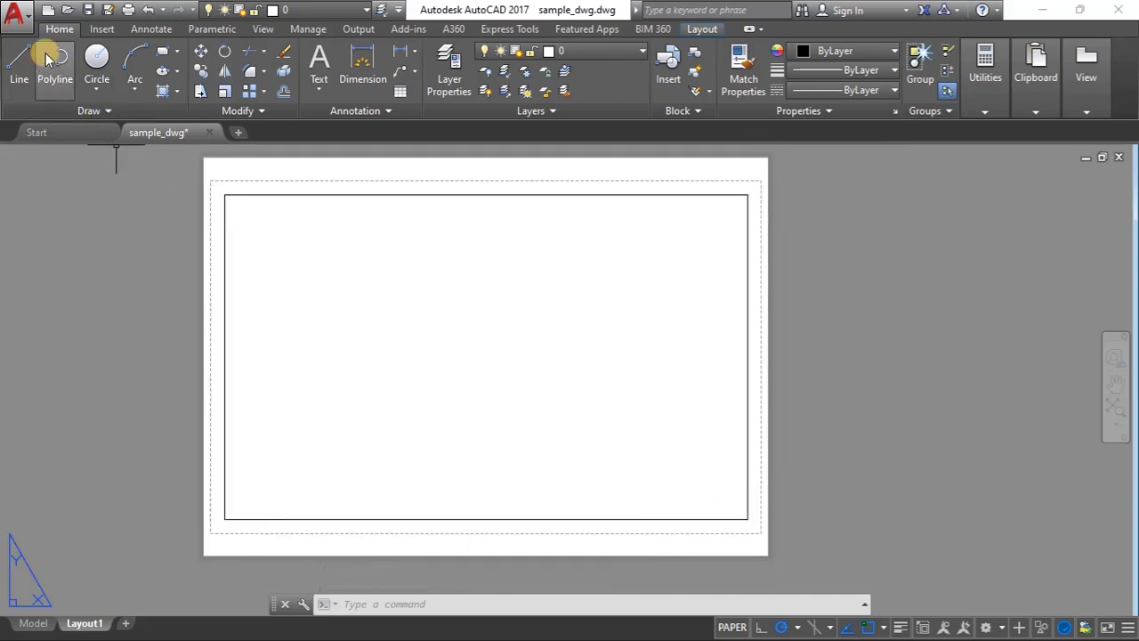
# - Draw a title block rectangle 120 long and 60 wide inside the frame, anchored at the frame's lower-right corner
pyautogui.click(162, 50)
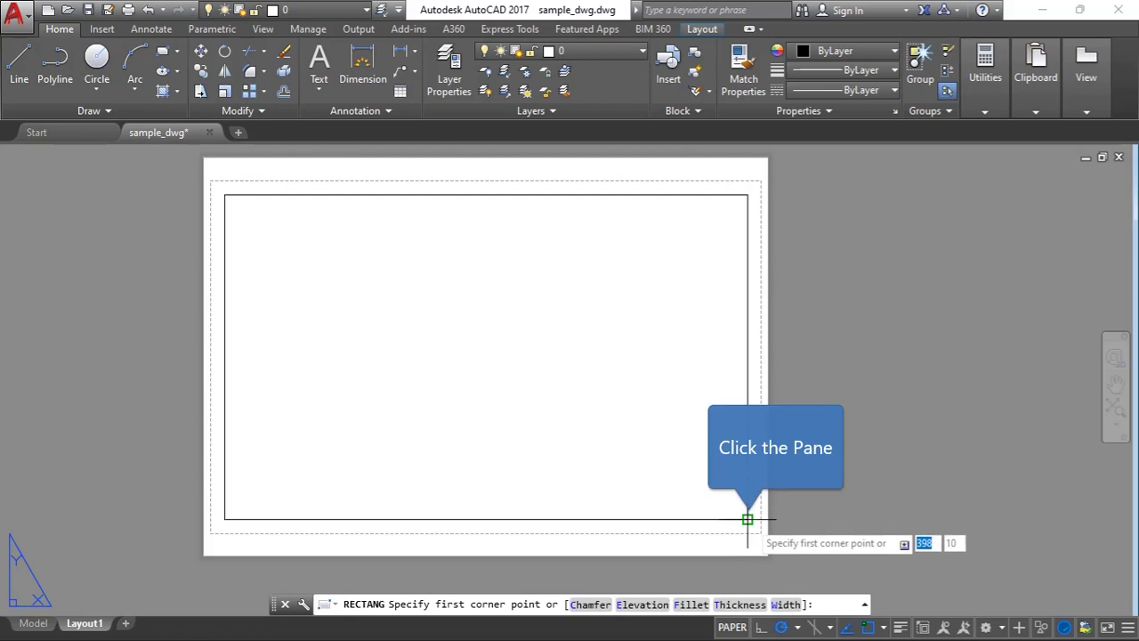
pyautogui.click(748, 519)
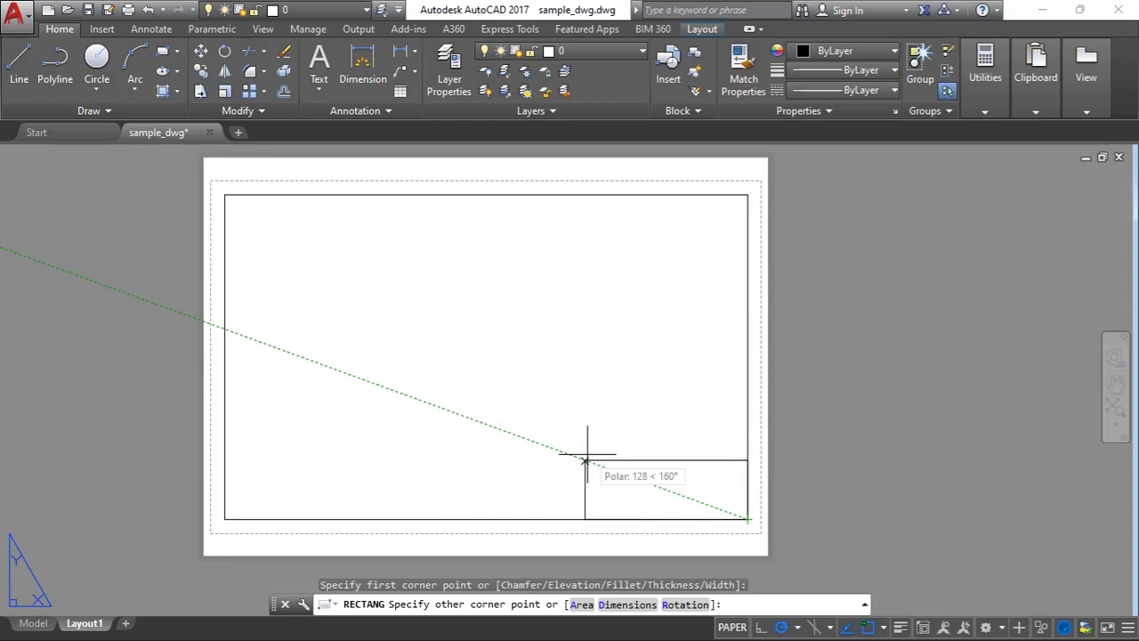
pyautogui.write('d')
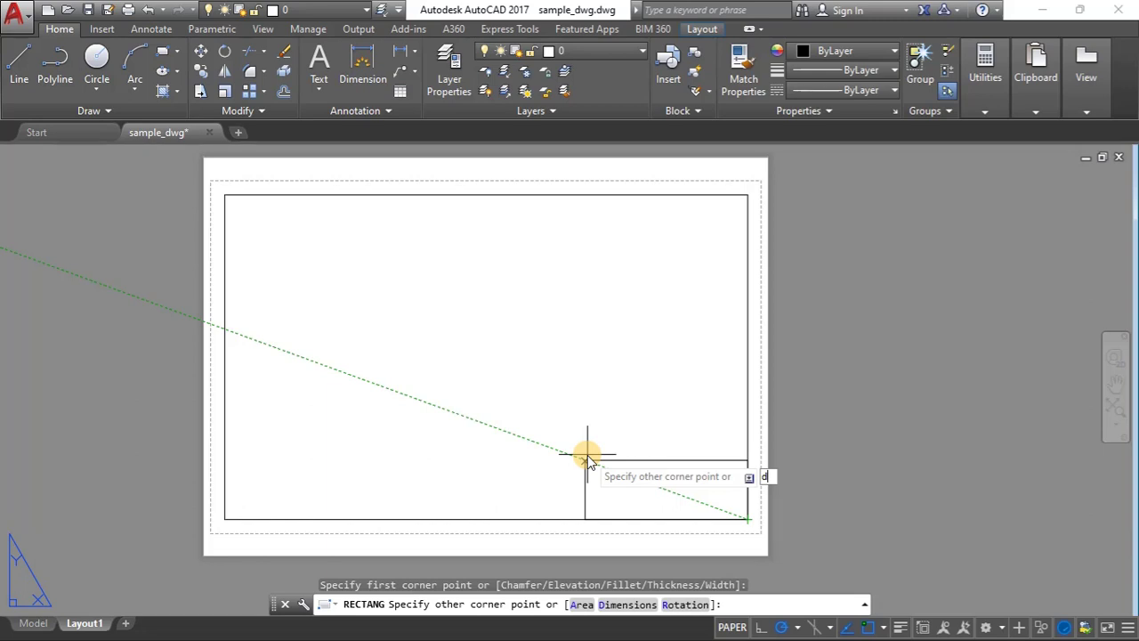
pyautogui.press('Return')
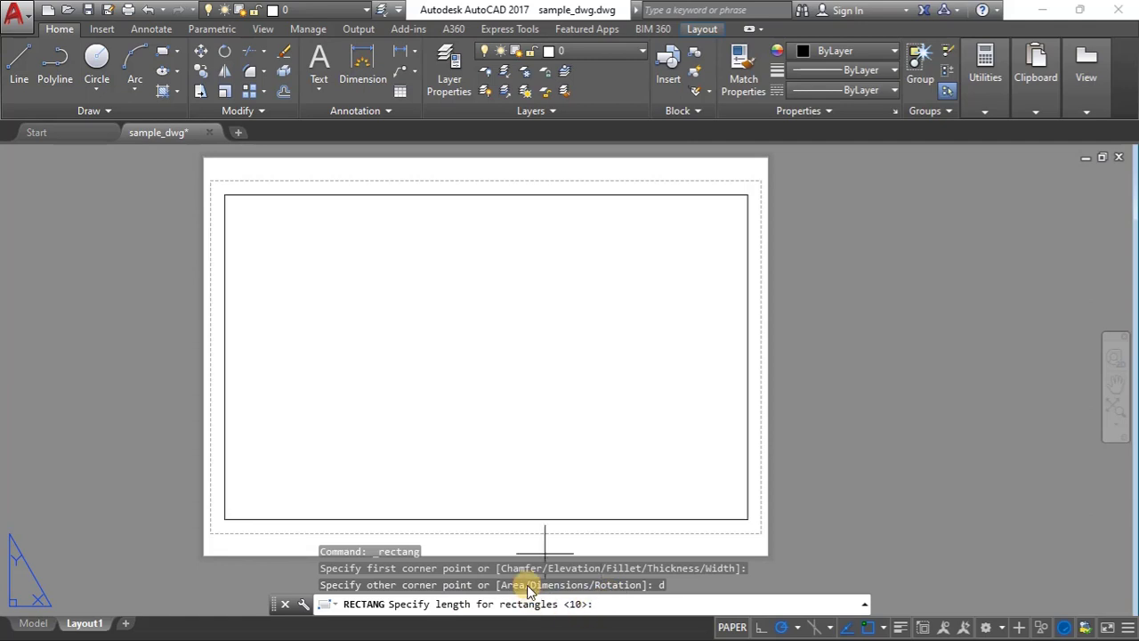
pyautogui.write('120')
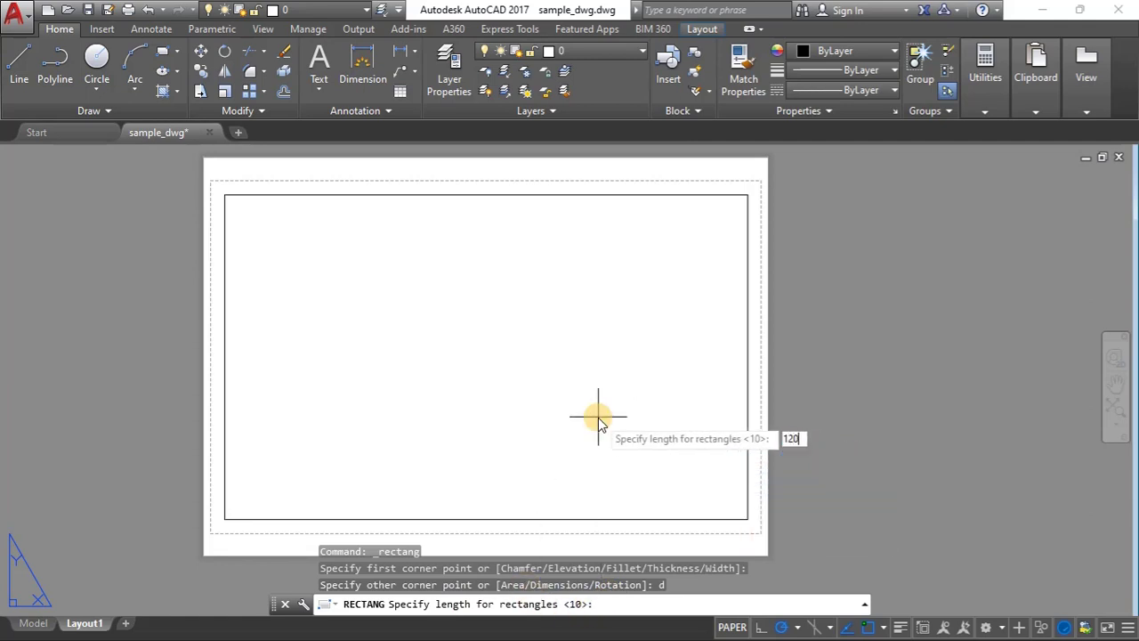
pyautogui.press('Return')
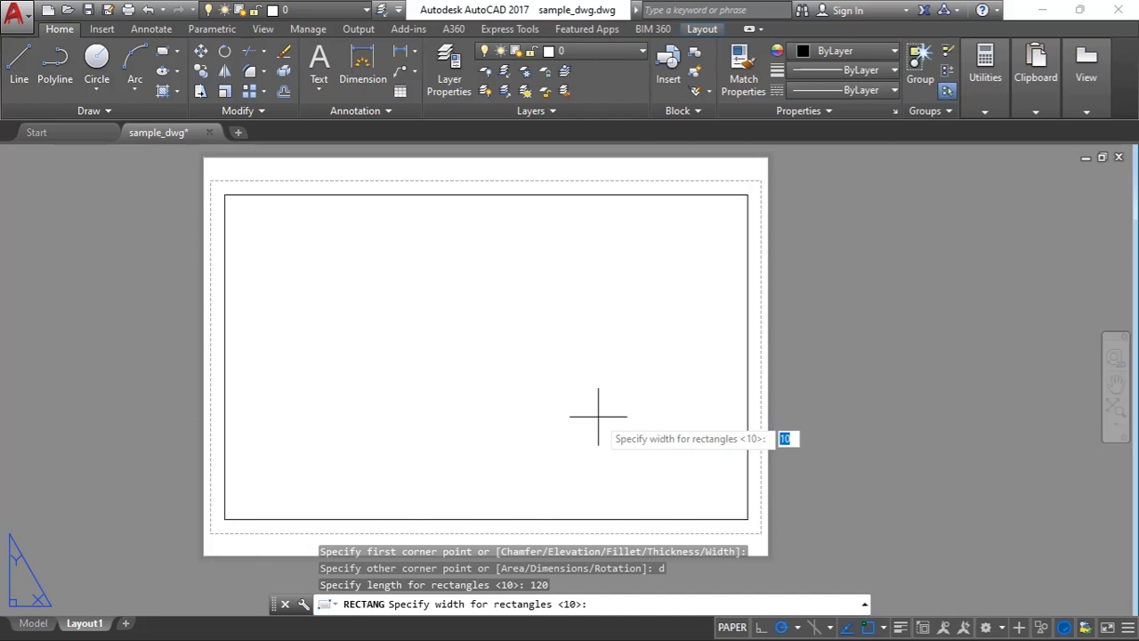
pyautogui.write('60')
pyautogui.press('Return')
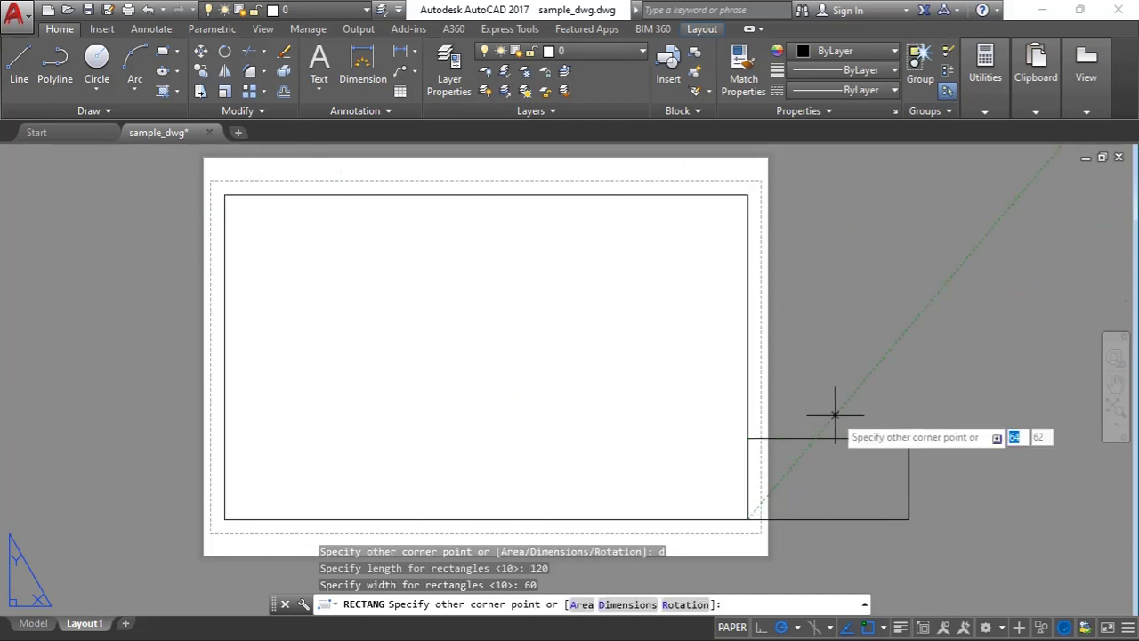
pyautogui.scroll(-2, 700, 461)
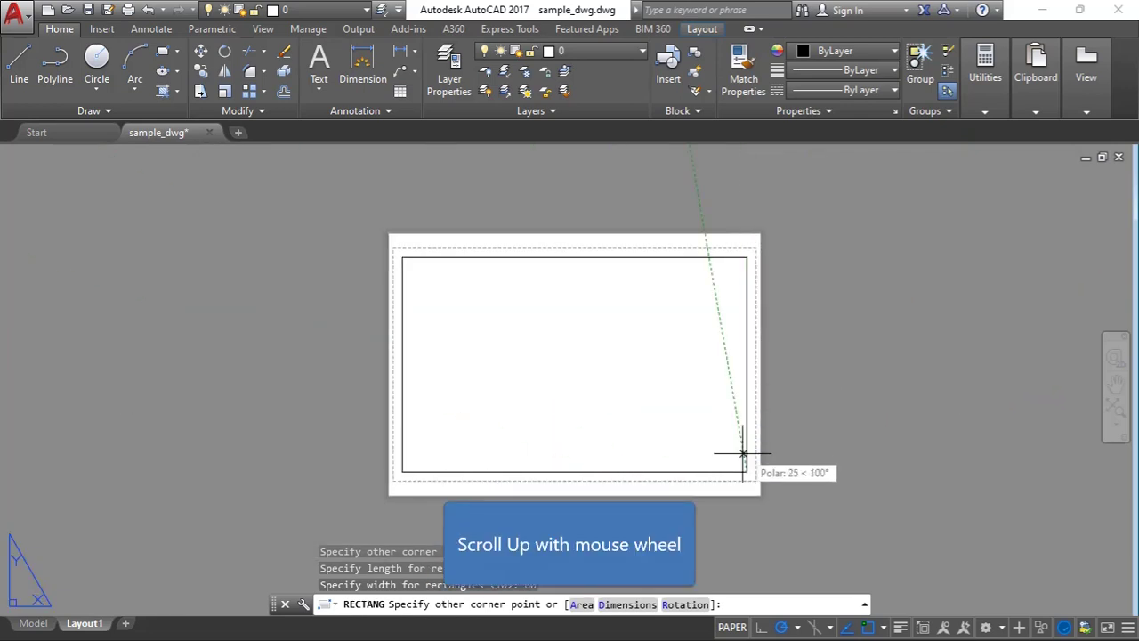
pyautogui.scroll(3, 728, 484)
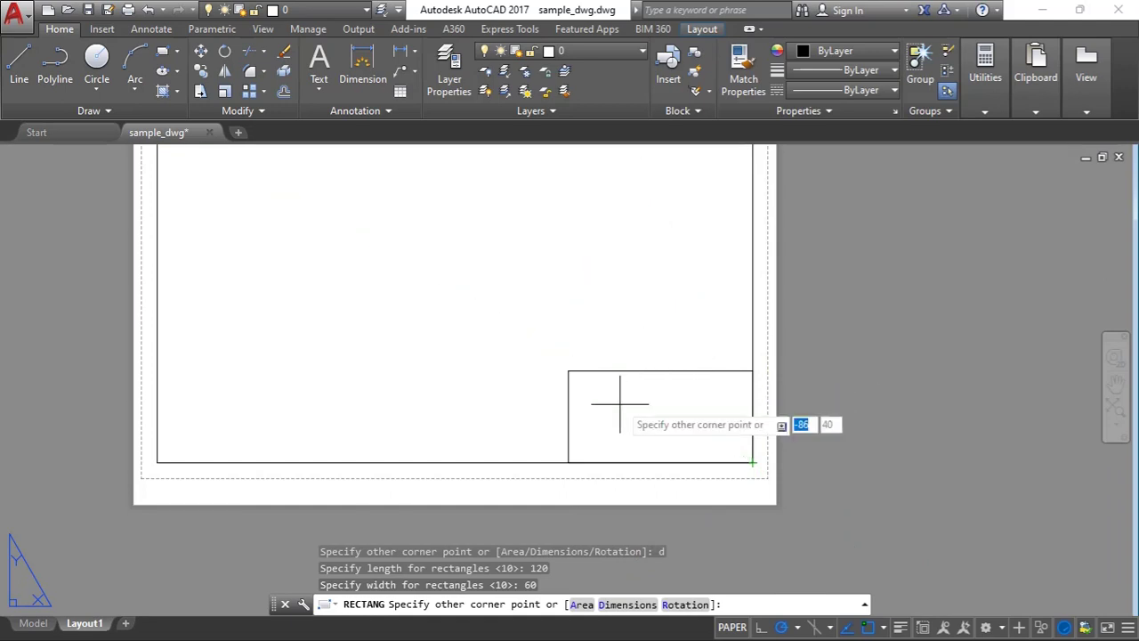
pyautogui.click(648, 409)
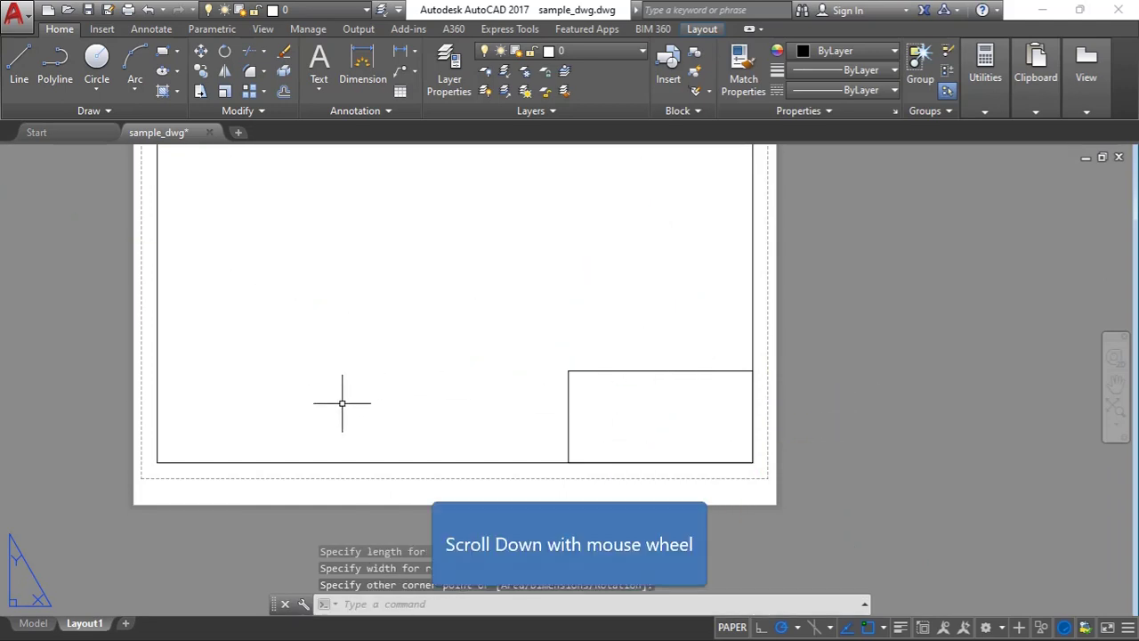
# - Draw a rectangle 120 long and 12 wide inside the title block, starting at its upper-left corner, as the top row
pyautogui.scroll(-3, 523, 487)
pyautogui.scroll(4, 554, 428)
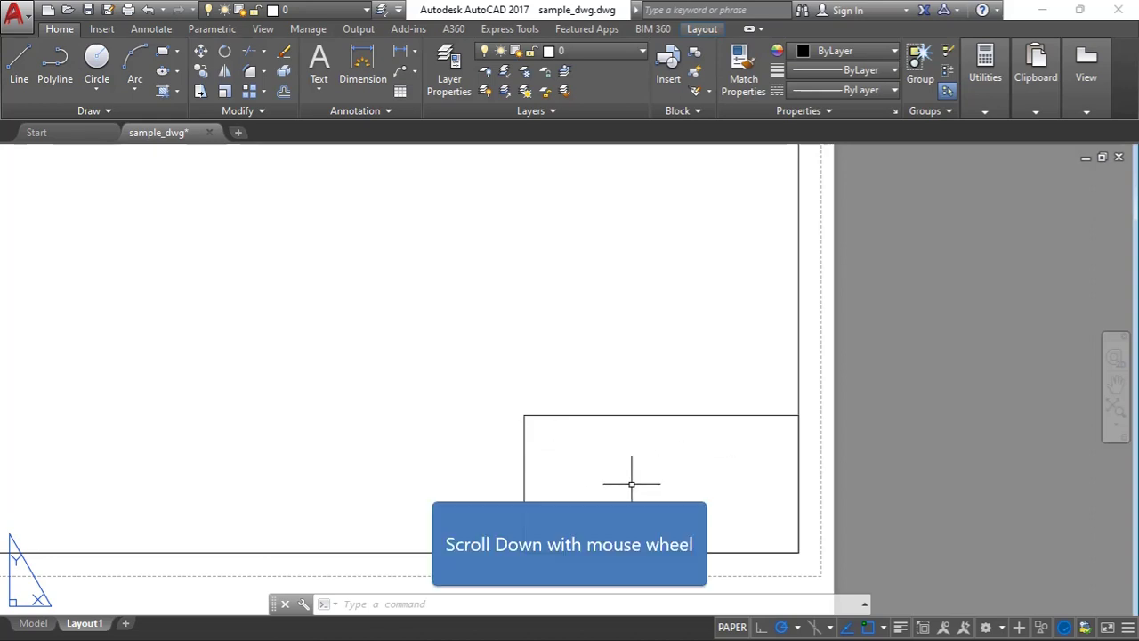
pyautogui.scroll(-3, 631, 480)
pyautogui.scroll(1, 673, 483)
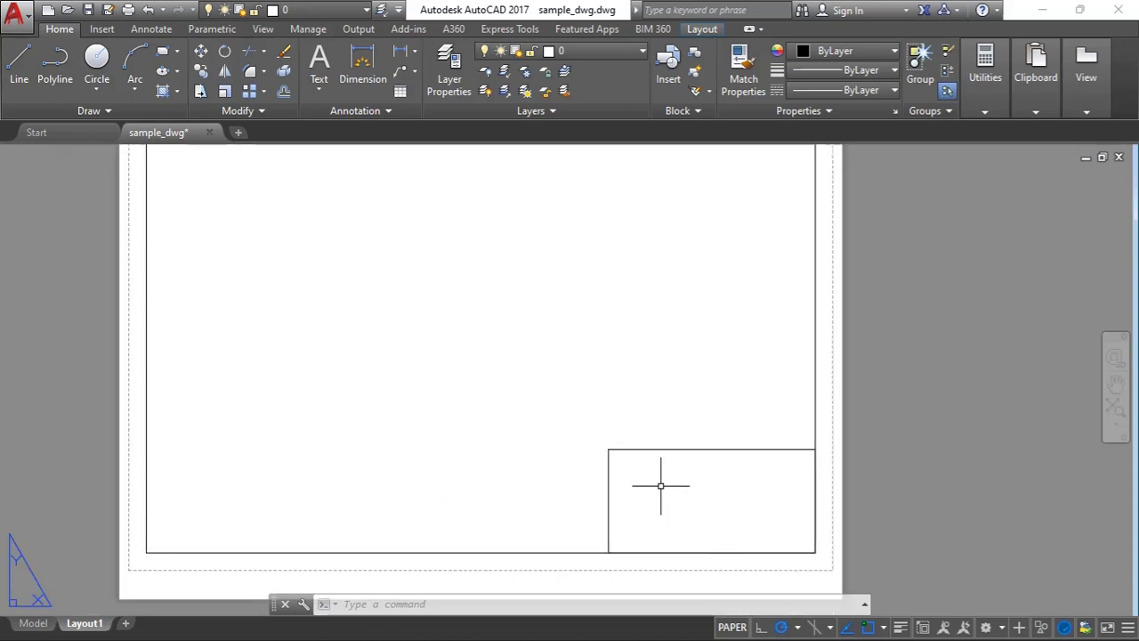
pyautogui.scroll(1, 660, 485)
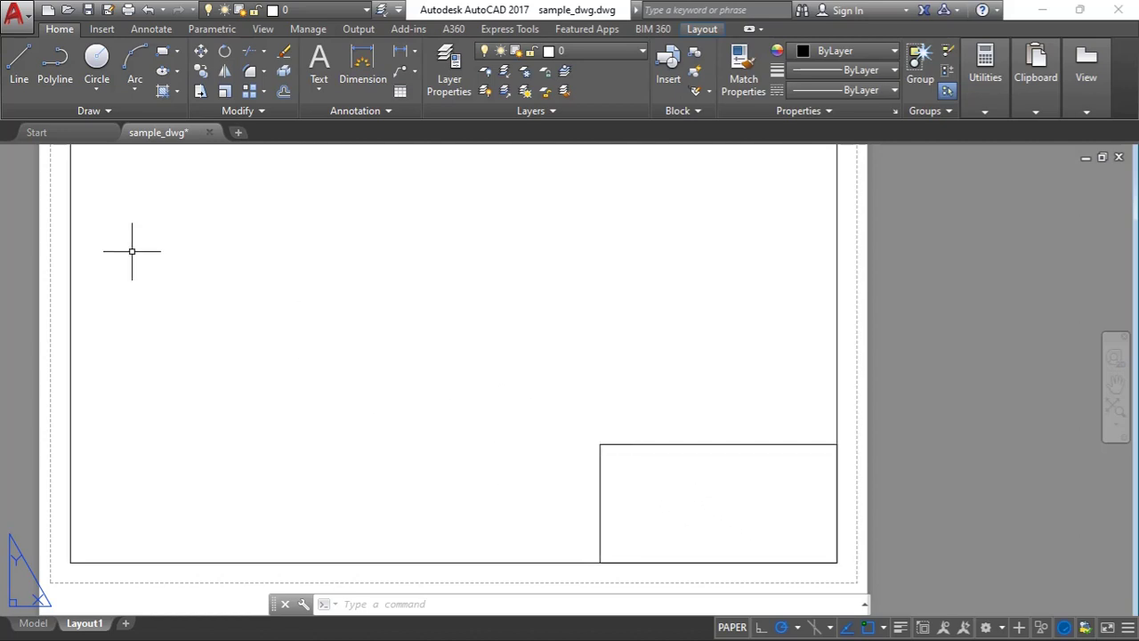
pyautogui.click(165, 51)
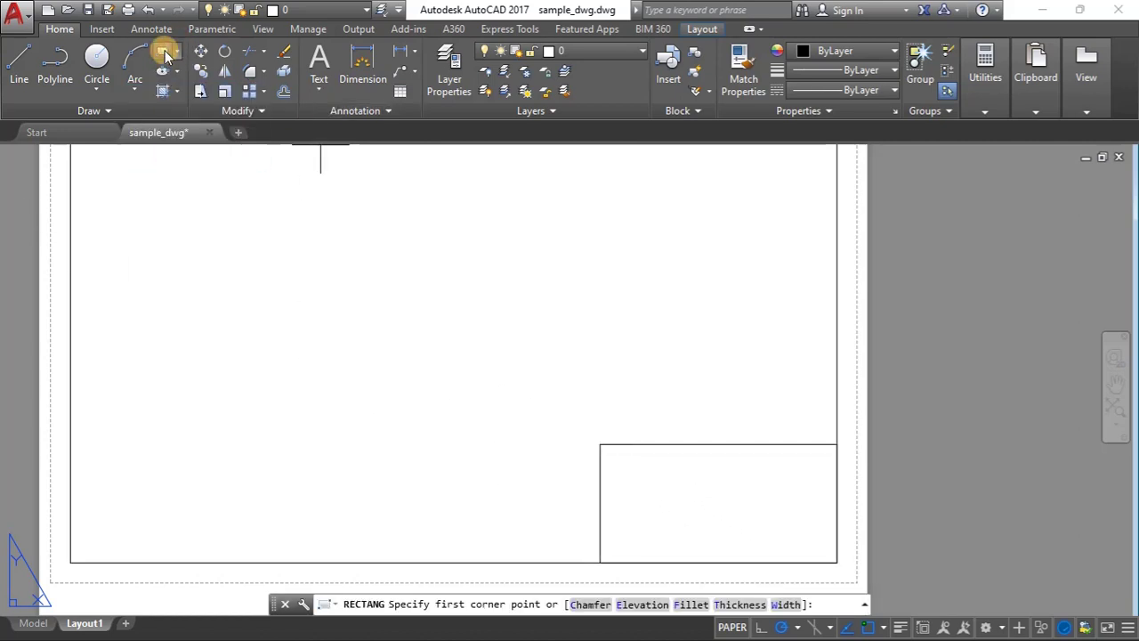
pyautogui.click(600, 443)
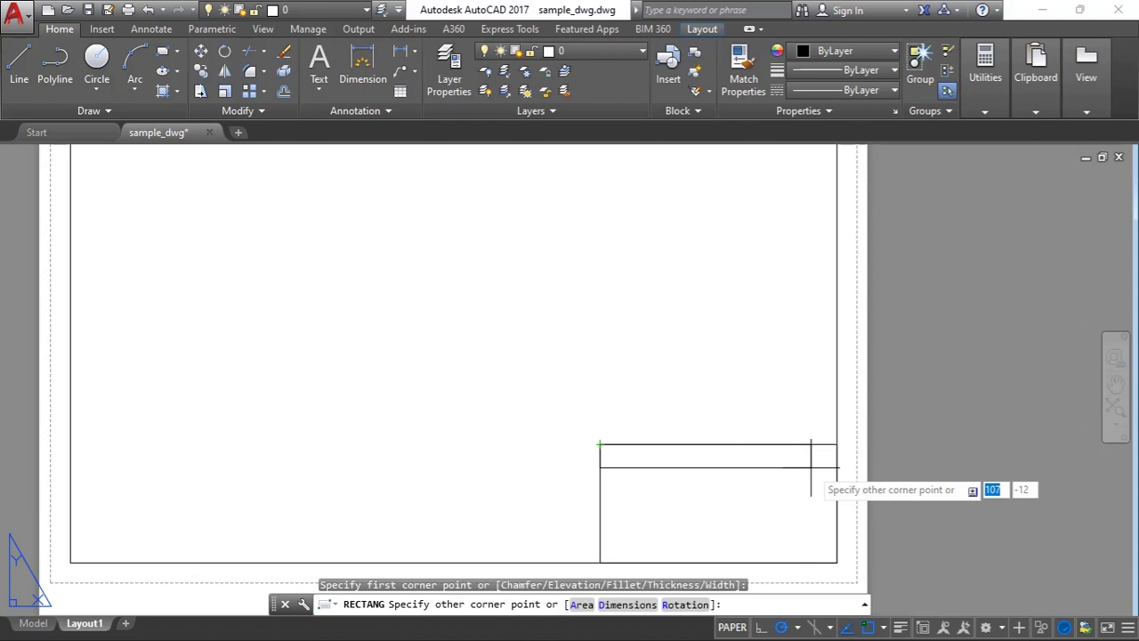
pyautogui.write('d')
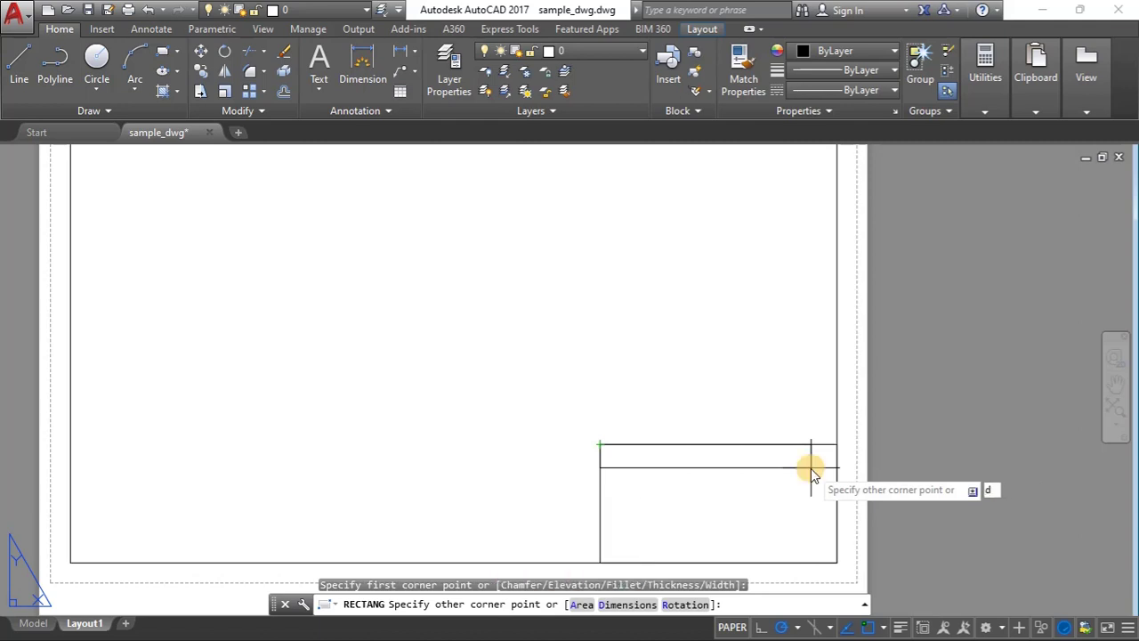
pyautogui.press('Return')
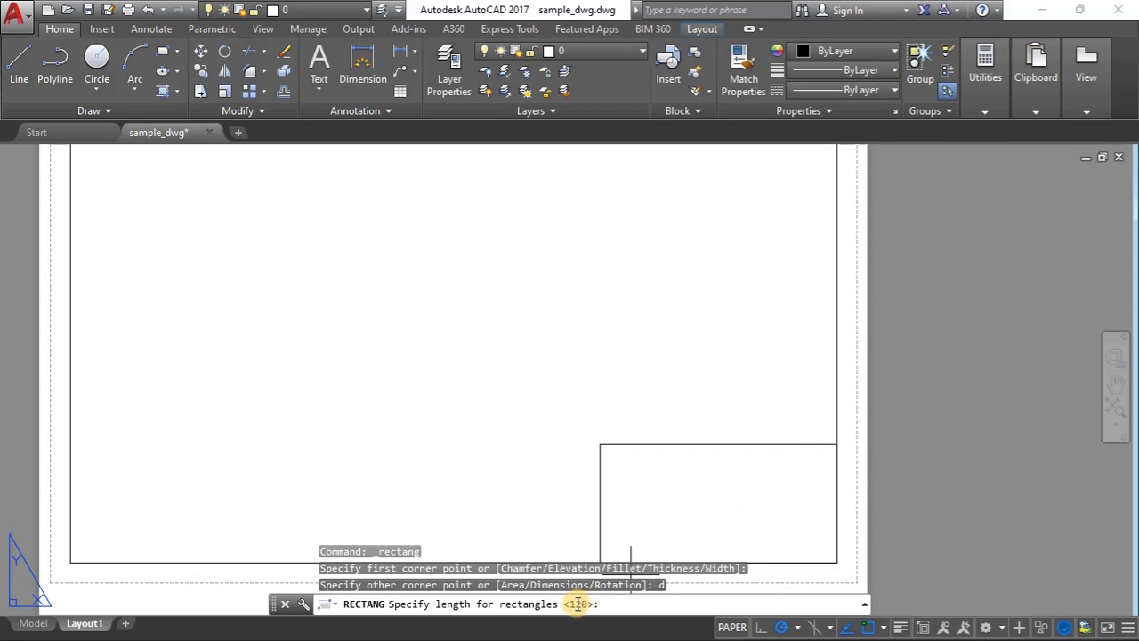
pyautogui.press('Return')
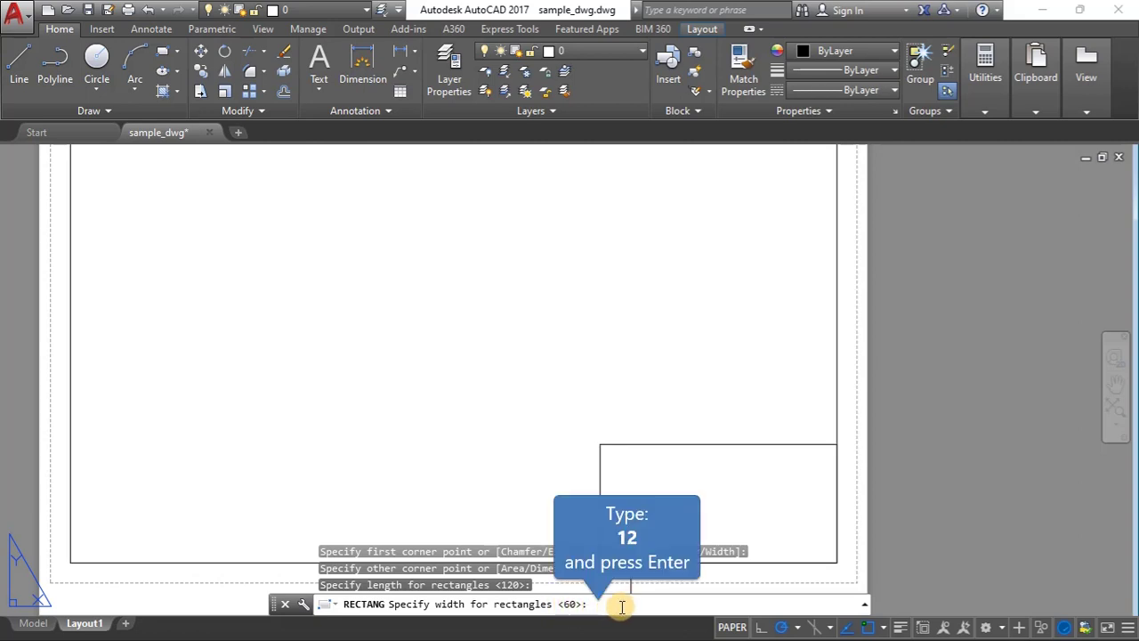
pyautogui.write('1')
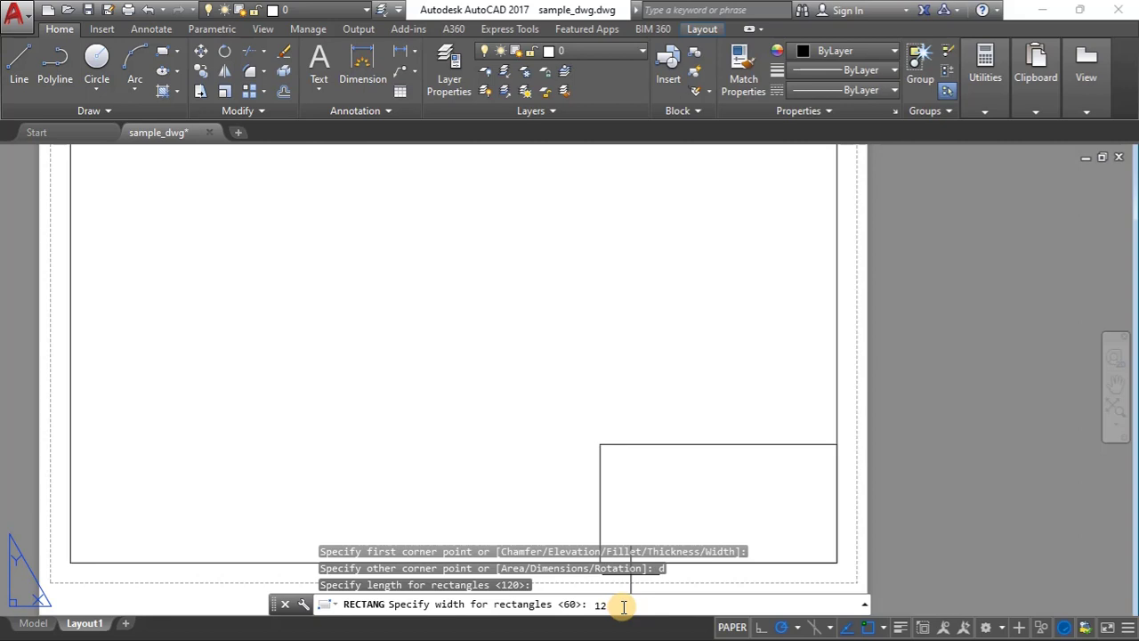
pyautogui.write('2')
pyautogui.press('Return')
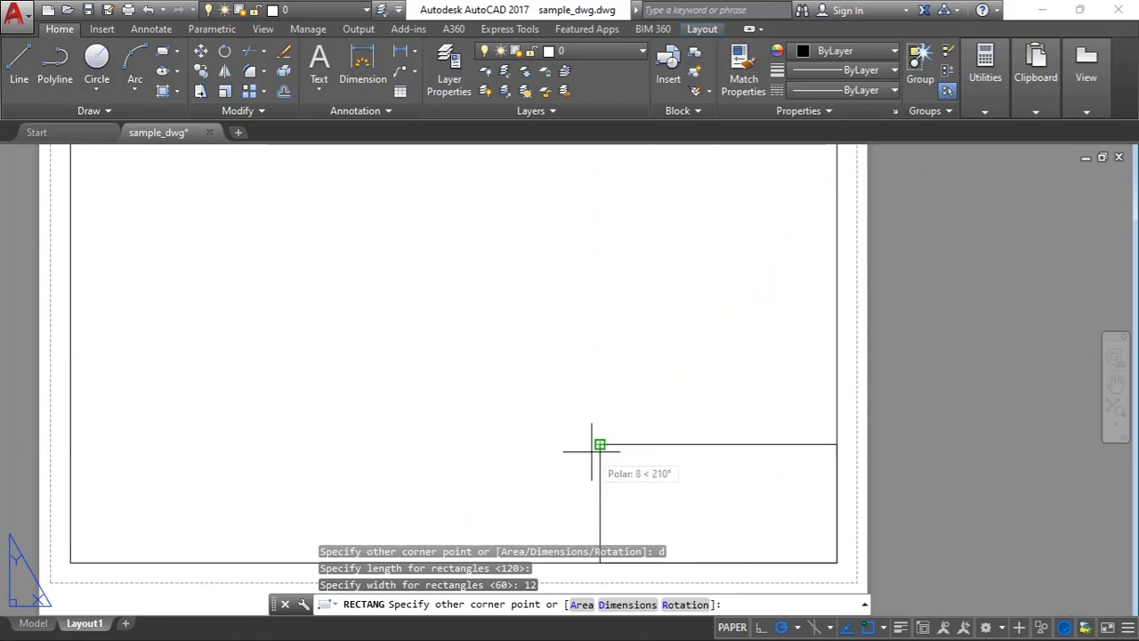
pyautogui.click(689, 492)
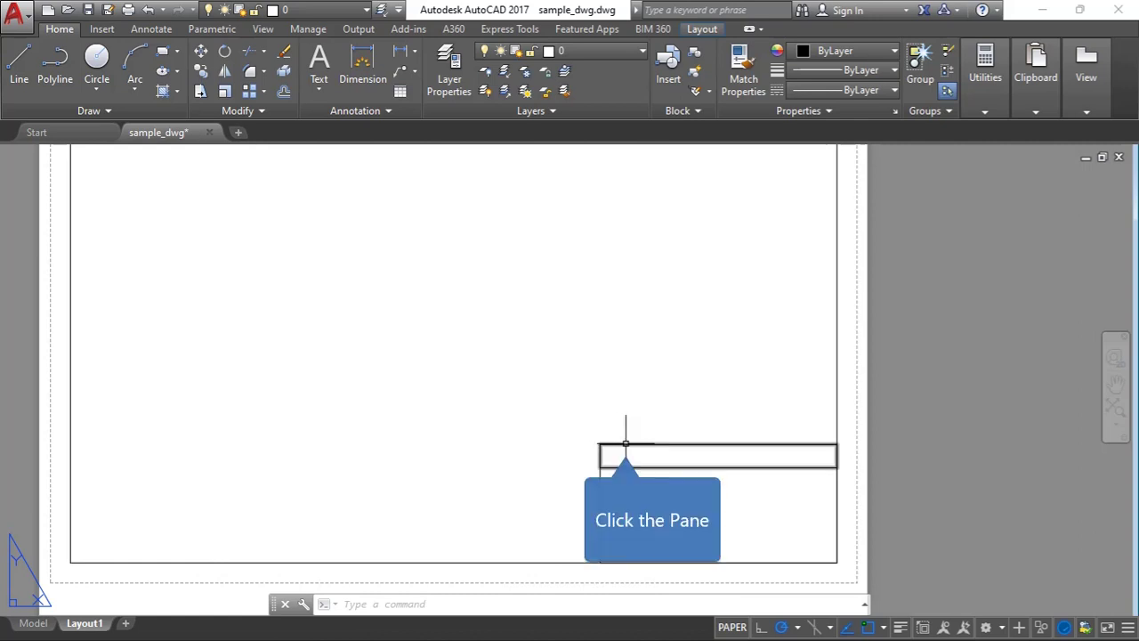
# - Copy the top row strip from its upper-left corner three times downward, placing each copy directly below the previous one to divide the title block into rows
pyautogui.click(610, 445)
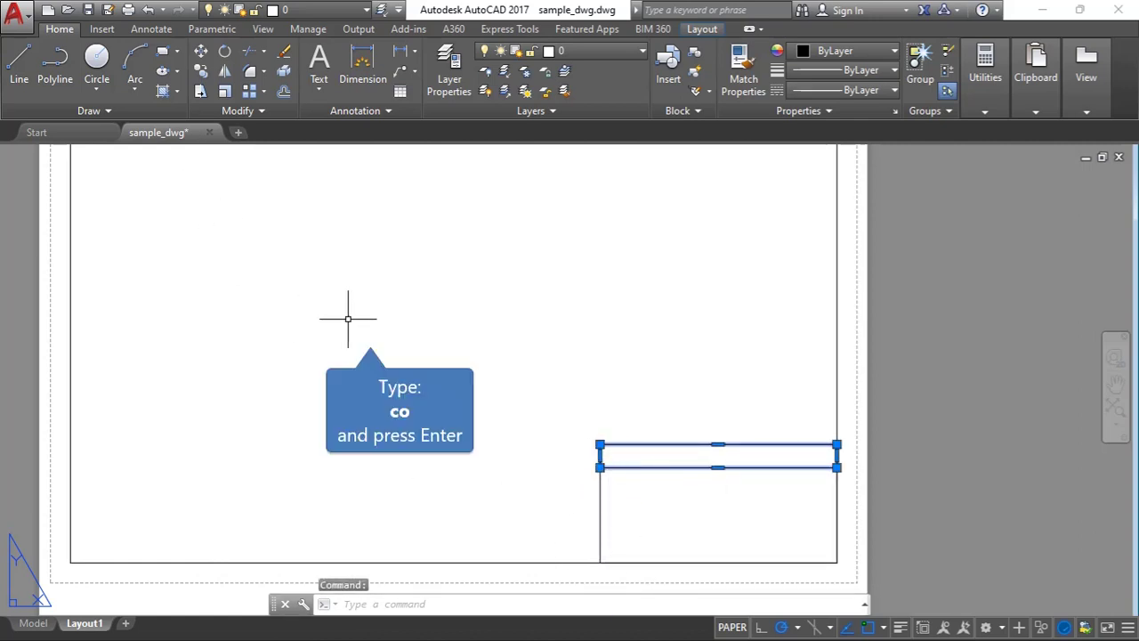
pyautogui.write('c')
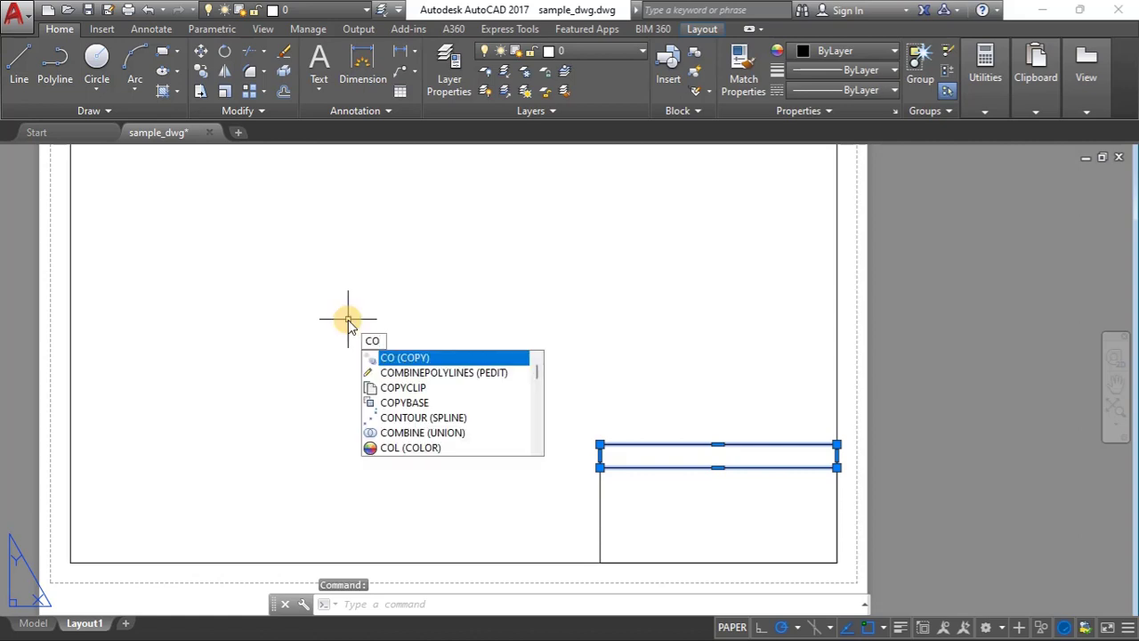
pyautogui.press('Return')
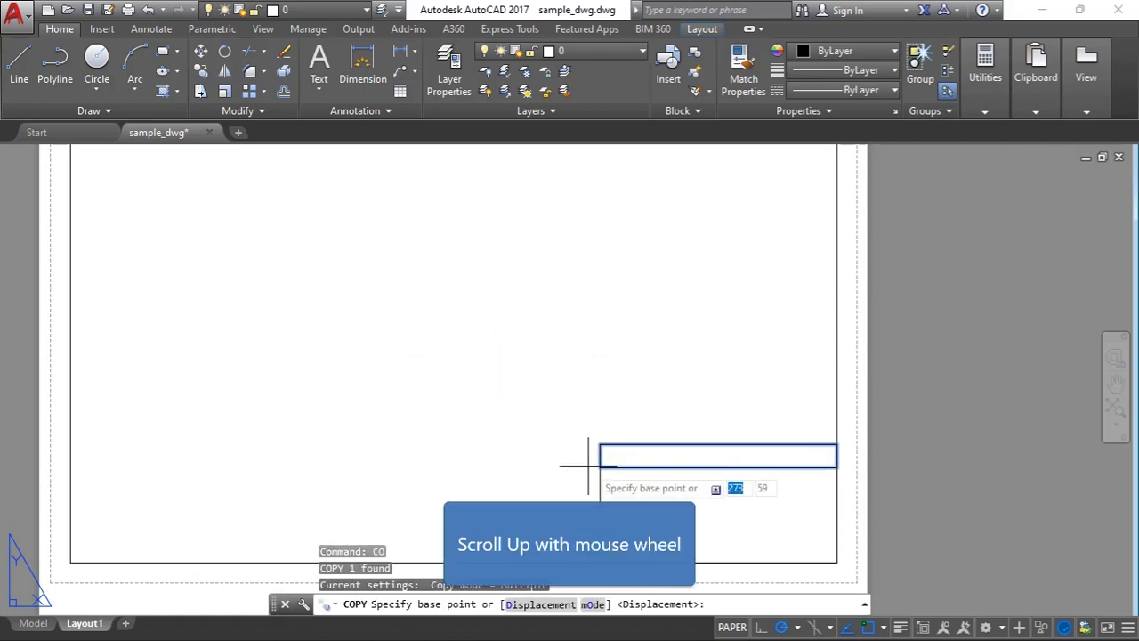
pyautogui.scroll(2, 587, 423)
pyautogui.scroll(1, 595, 419)
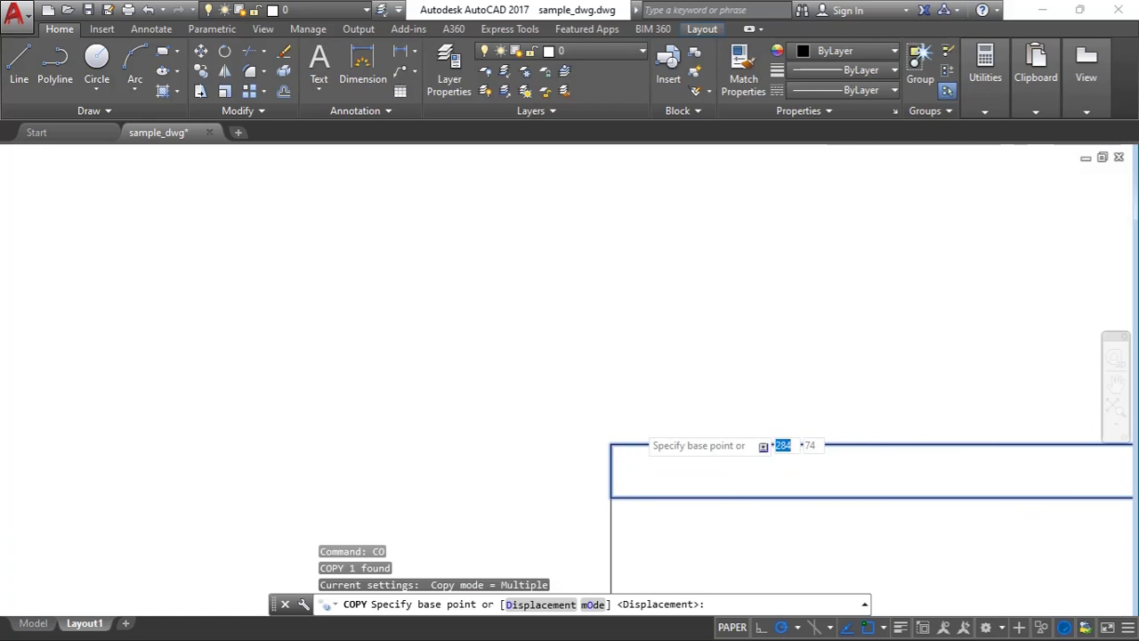
pyautogui.click(601, 452)
pyautogui.scroll(-2, 601, 354)
pyautogui.scroll(3, 618, 383)
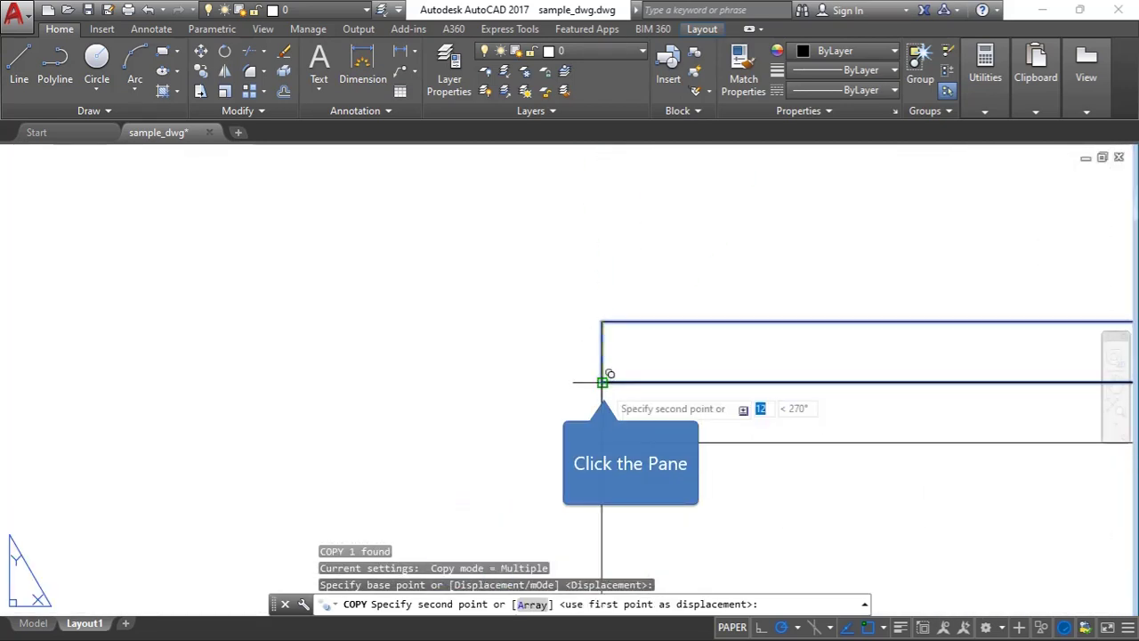
pyautogui.click(603, 383)
pyautogui.click(610, 441)
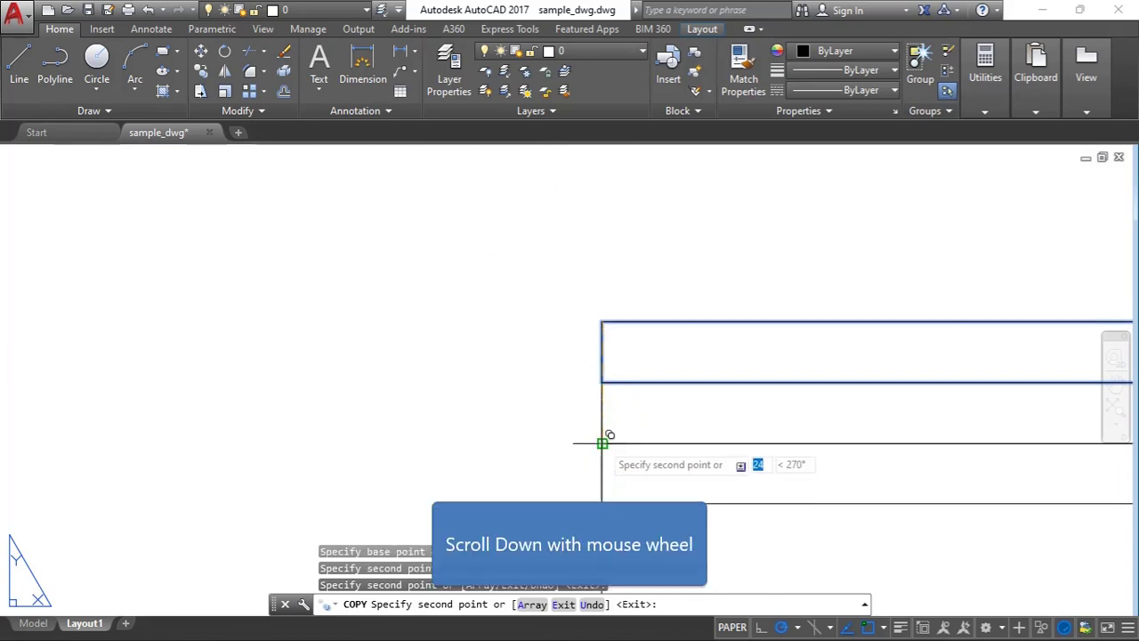
pyautogui.scroll(-3, 560, 356)
pyautogui.scroll(3, 550, 396)
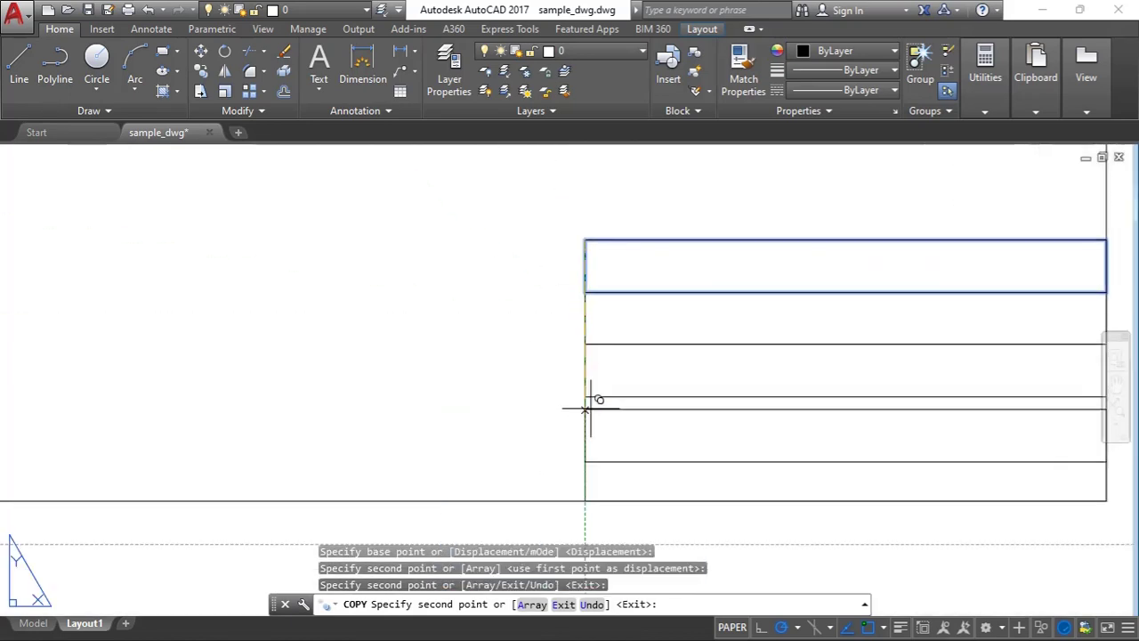
pyautogui.click(585, 396)
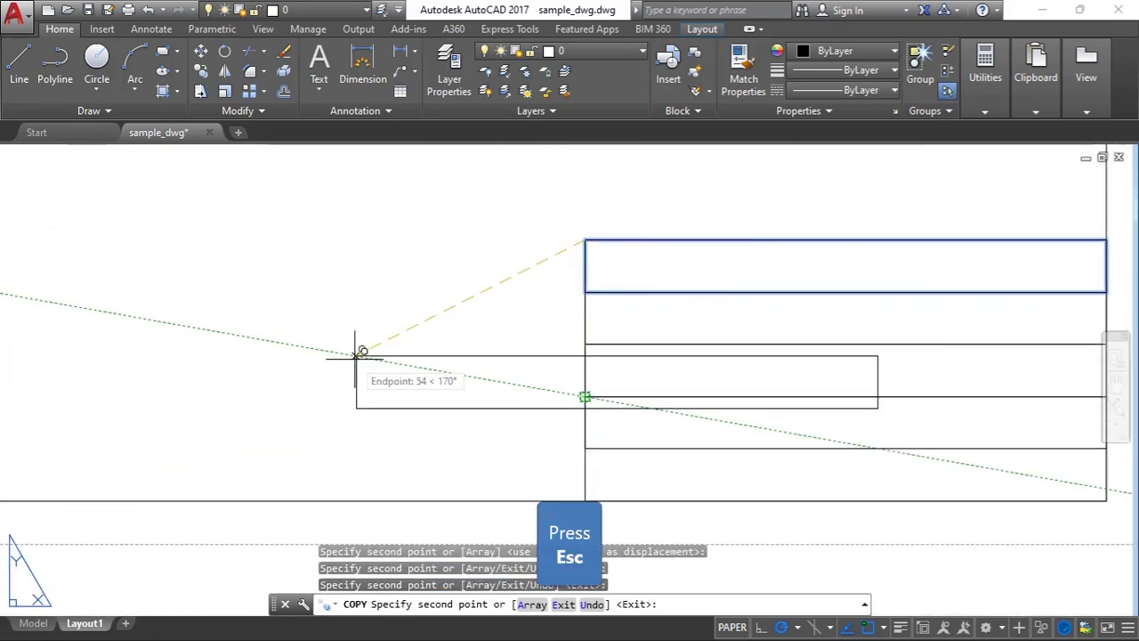
pyautogui.press('Escape')
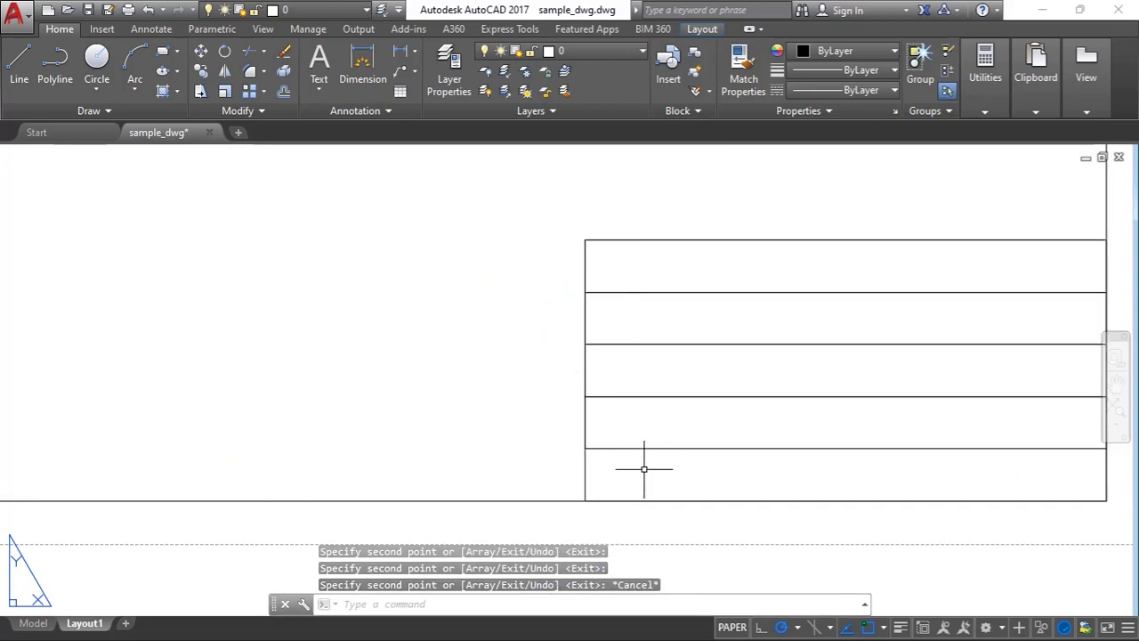
pyautogui.scroll(-3, 583, 420)
pyautogui.scroll(2, 647, 316)
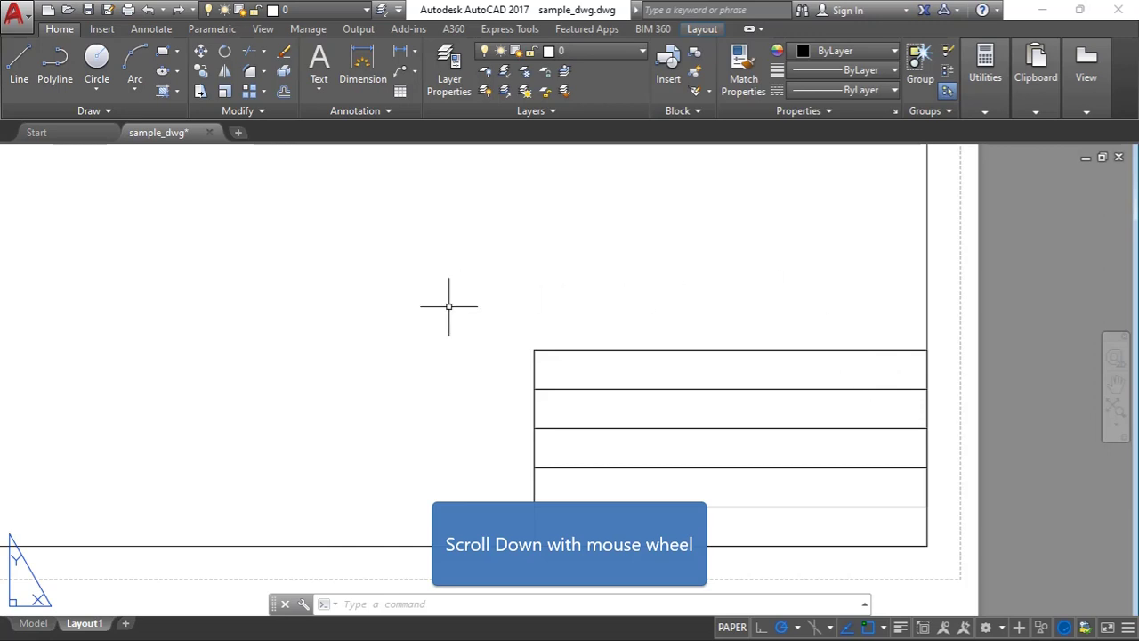
# - Draw a rectangle 35 long and 60 wide from the title block's upper-left corner downward to form the label column
pyautogui.scroll(-3, 671, 344)
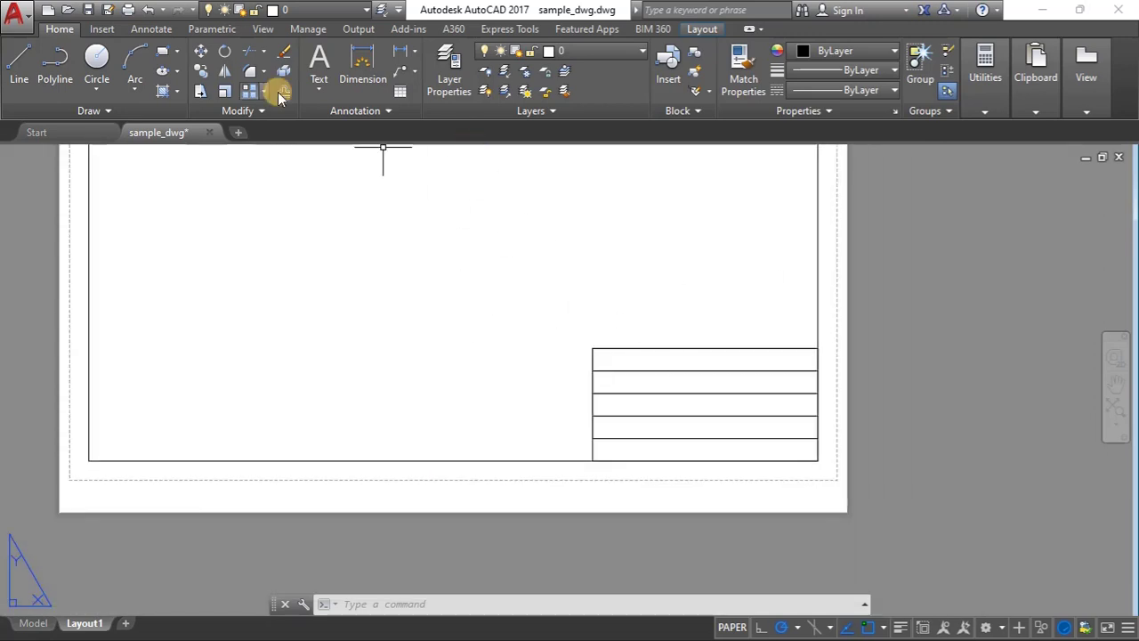
pyautogui.click(166, 55)
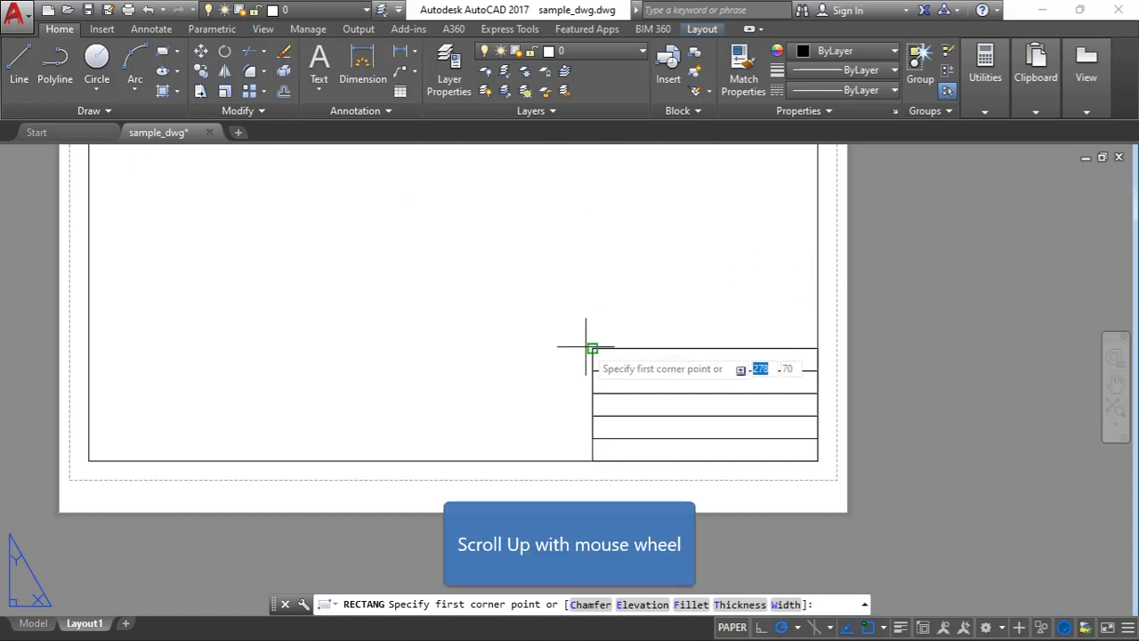
pyautogui.scroll(2, 591, 347)
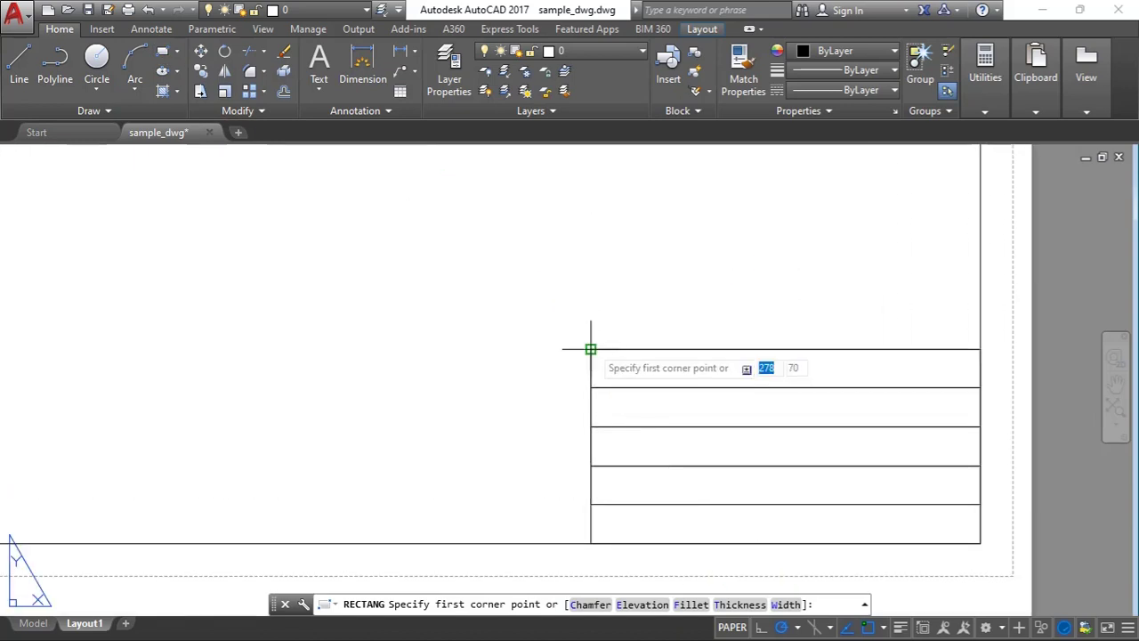
pyautogui.click(591, 349)
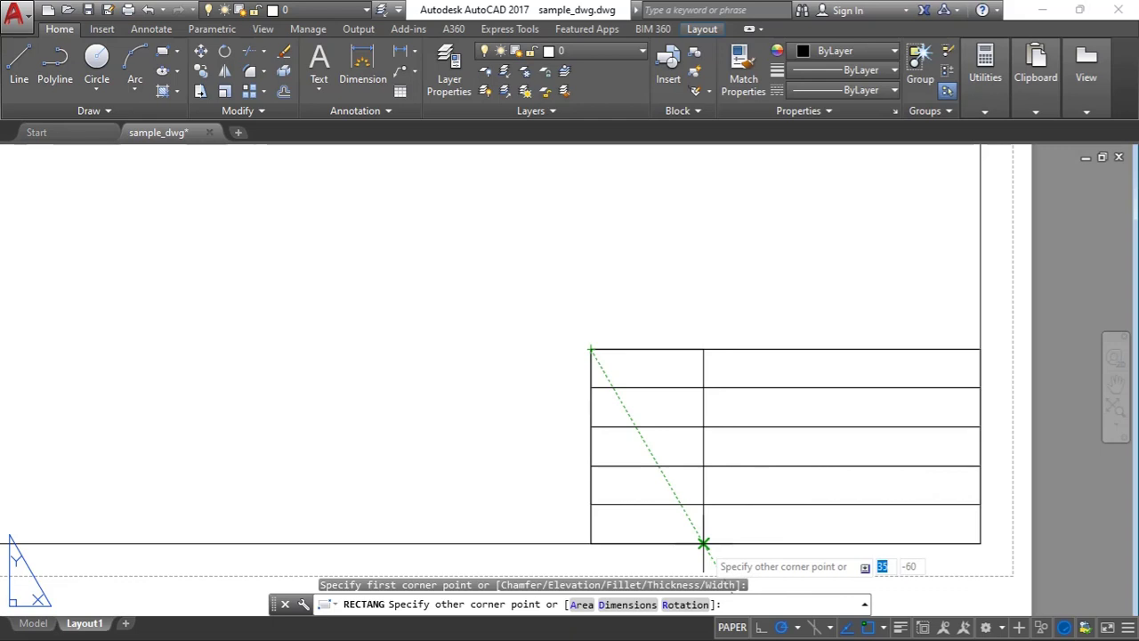
pyautogui.write('d')
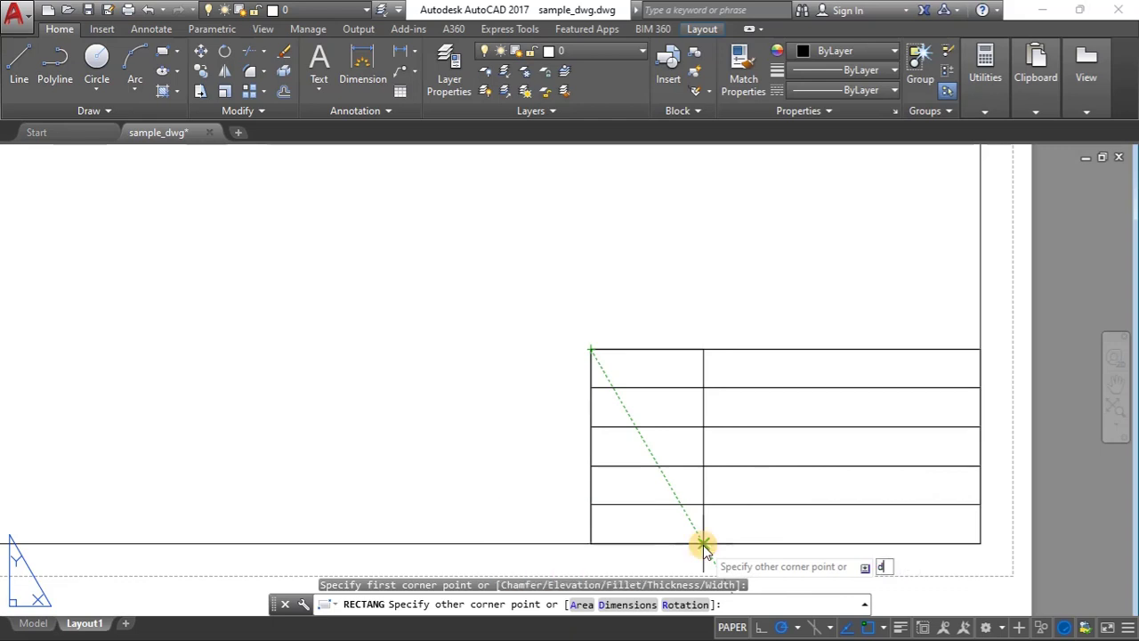
pyautogui.press('Return')
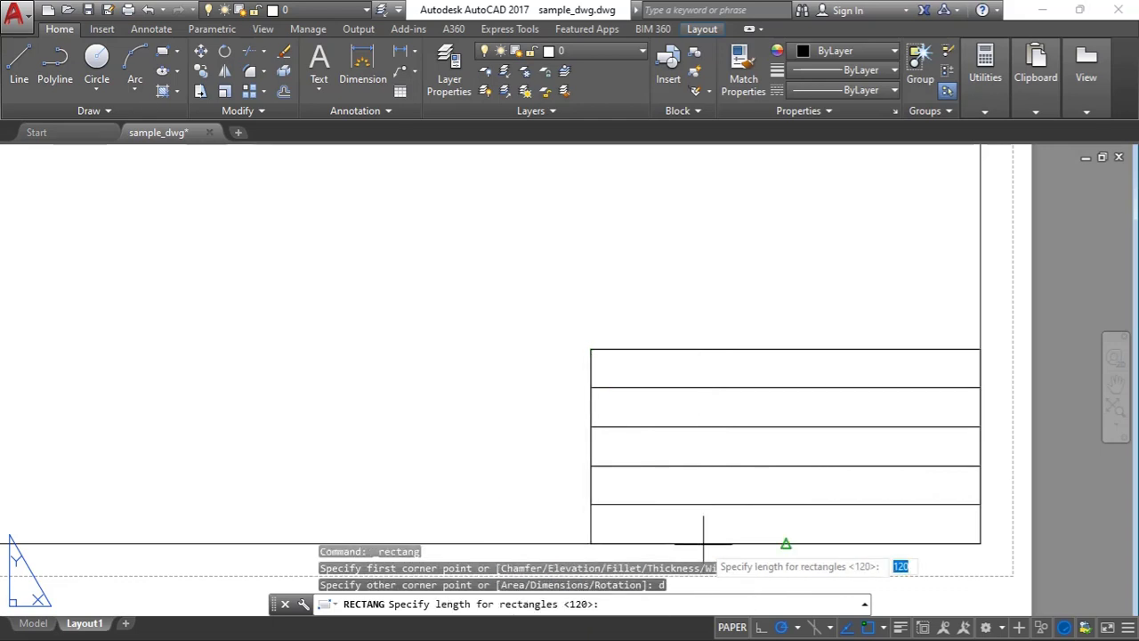
pyautogui.write('3')
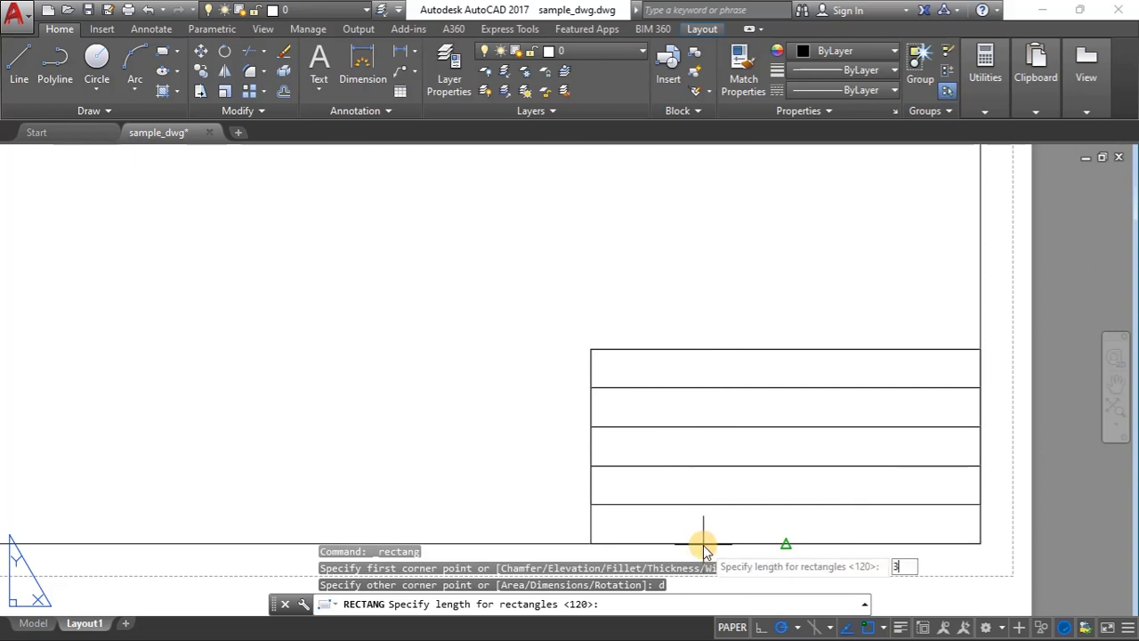
pyautogui.write('5')
pyautogui.press('Return')
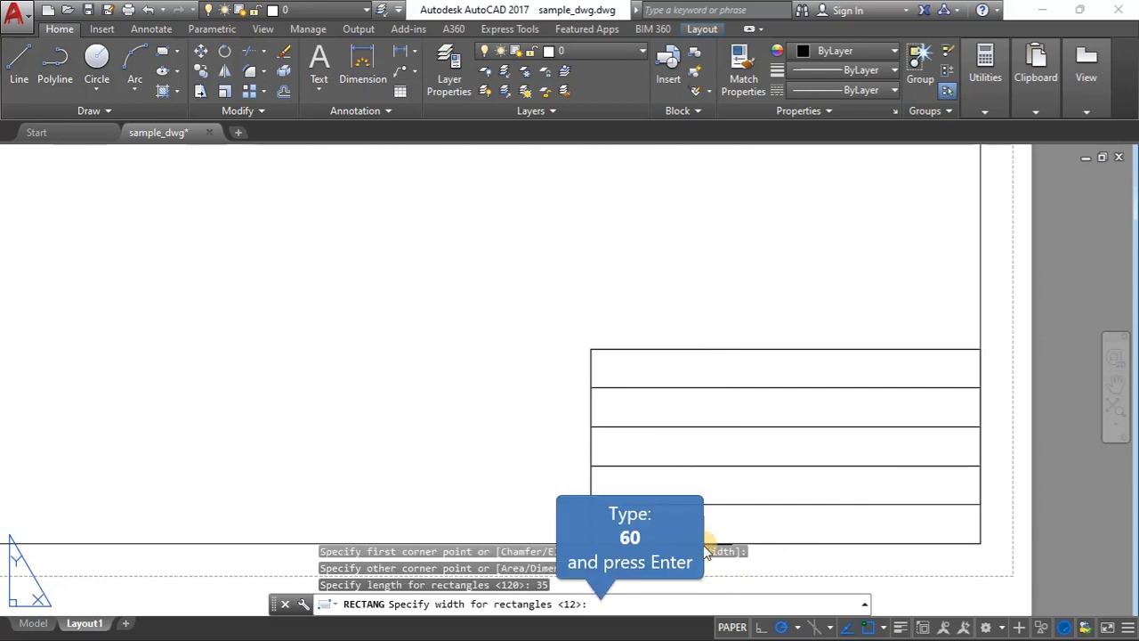
pyautogui.write('60')
pyautogui.press('Return')
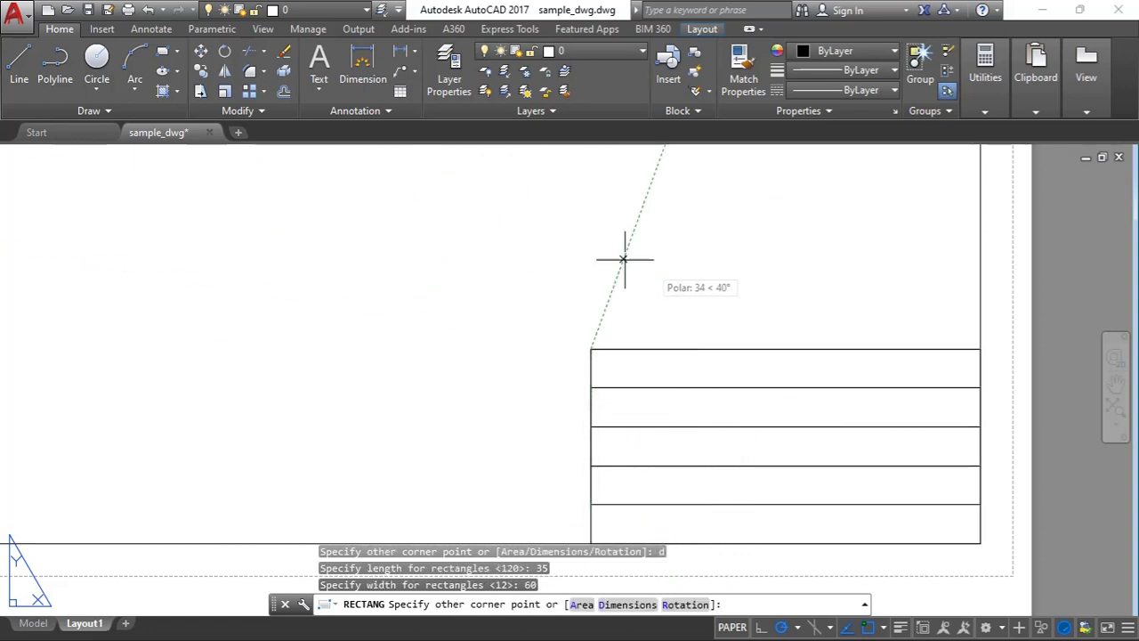
pyautogui.click(688, 486)
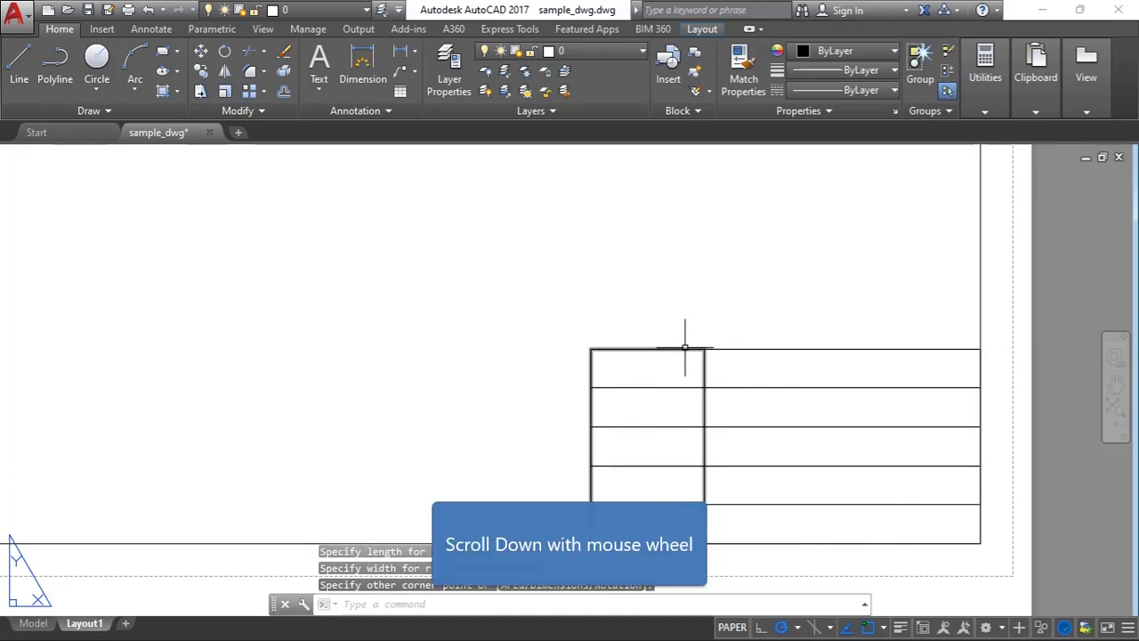
# - Open the text style settings and set the Standard style's Arial font to Bold
pyautogui.scroll(-5, 878, 453)
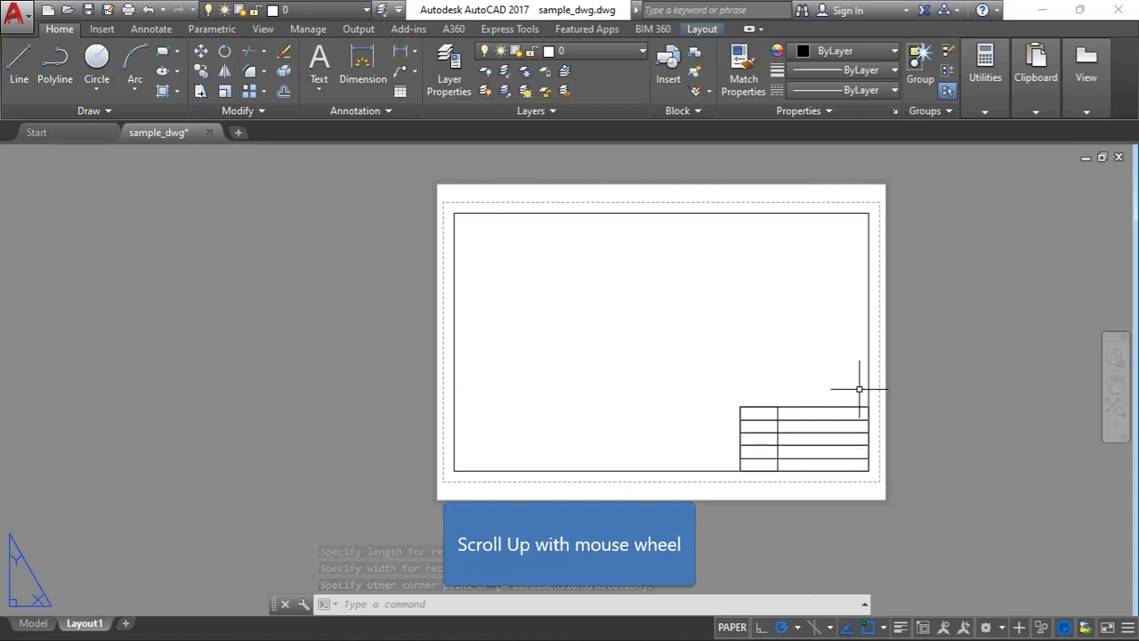
pyautogui.scroll(4, 836, 445)
pyautogui.scroll(2, 845, 484)
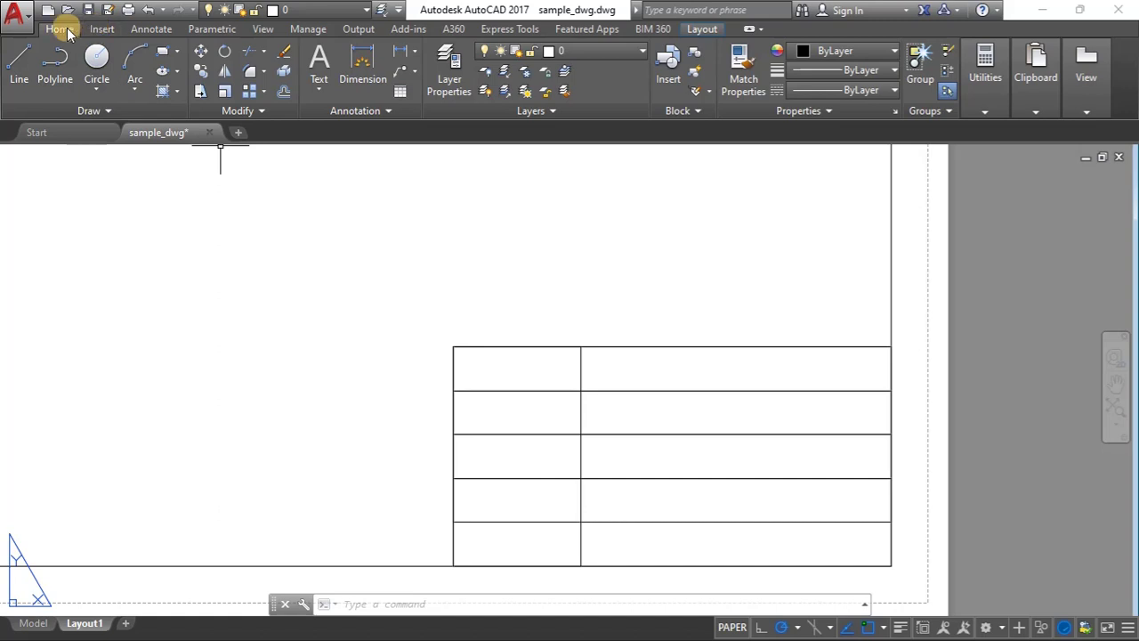
pyautogui.click(95, 30)
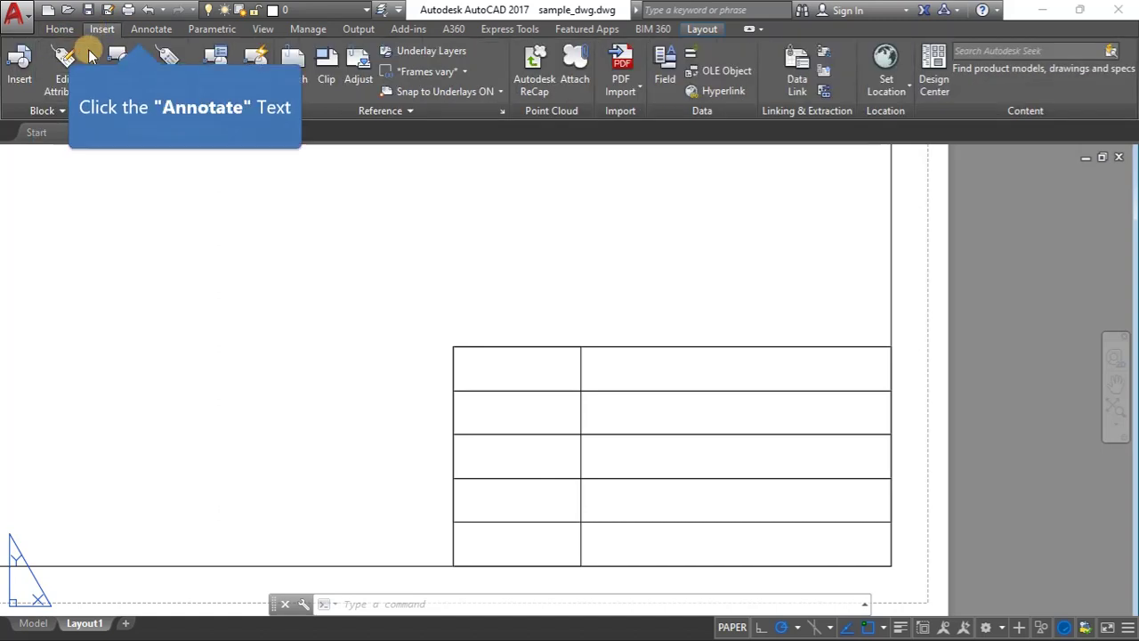
pyautogui.click(139, 31)
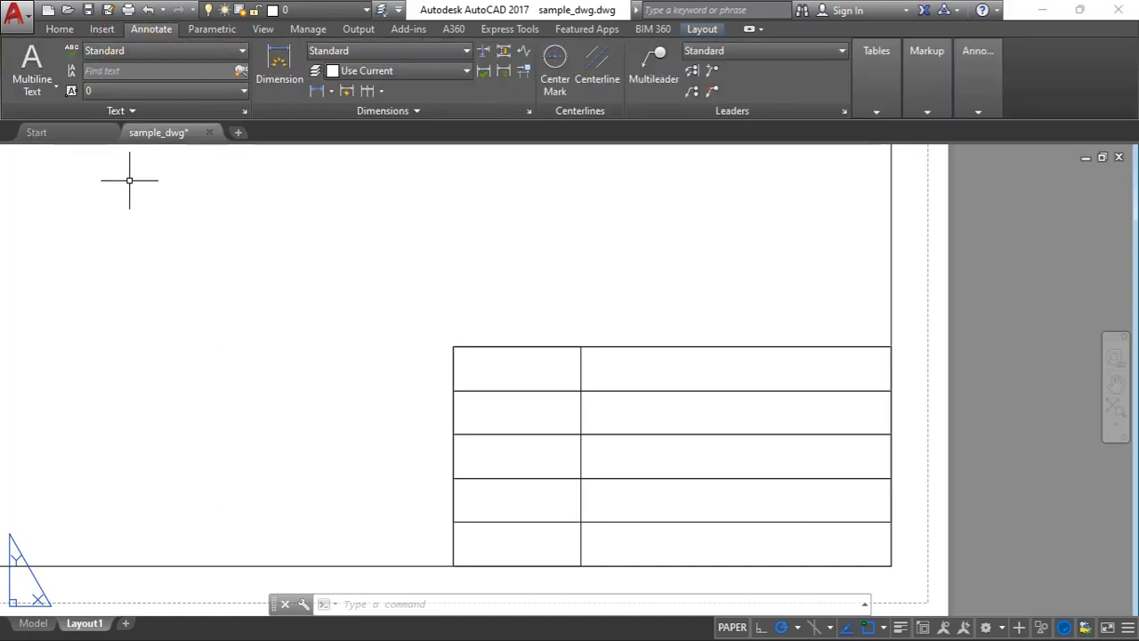
pyautogui.click(51, 95)
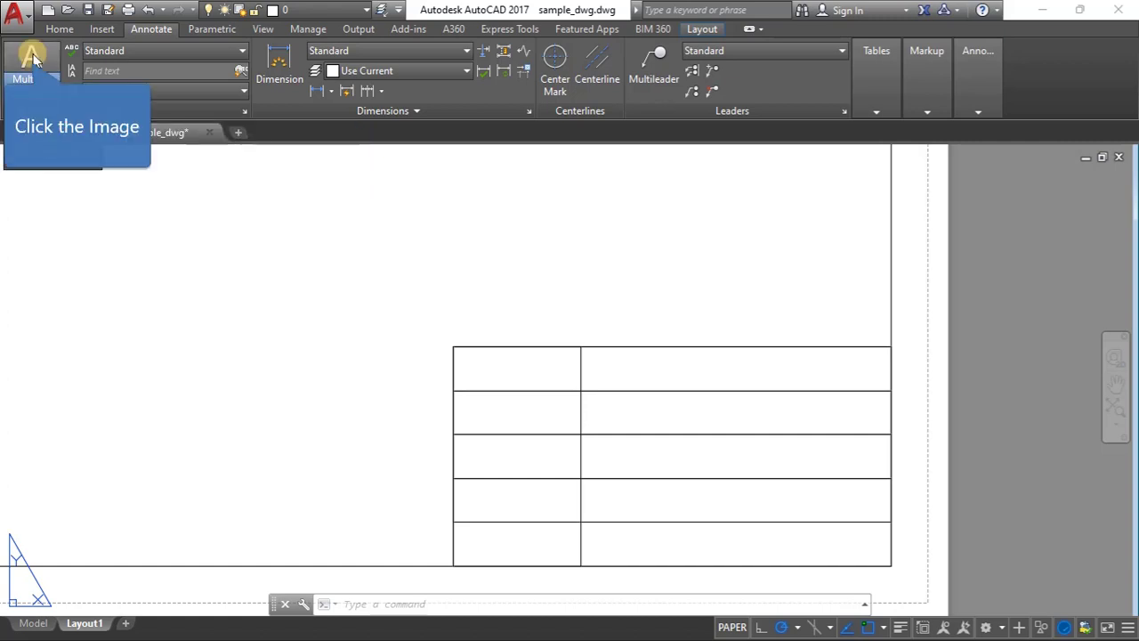
pyautogui.click(32, 53)
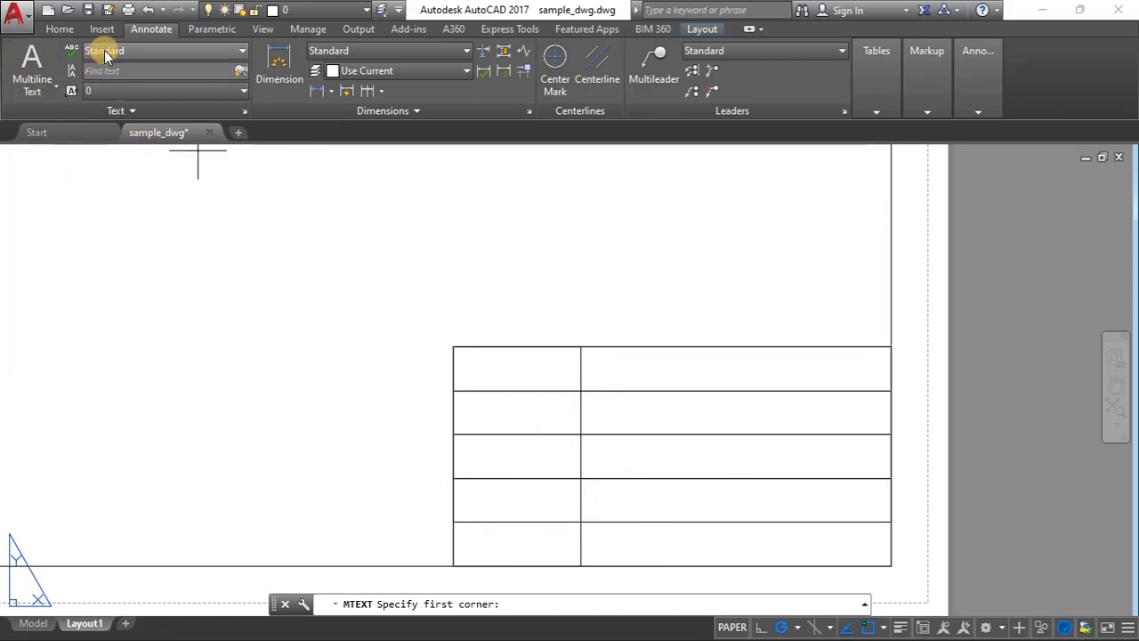
pyautogui.click(160, 52)
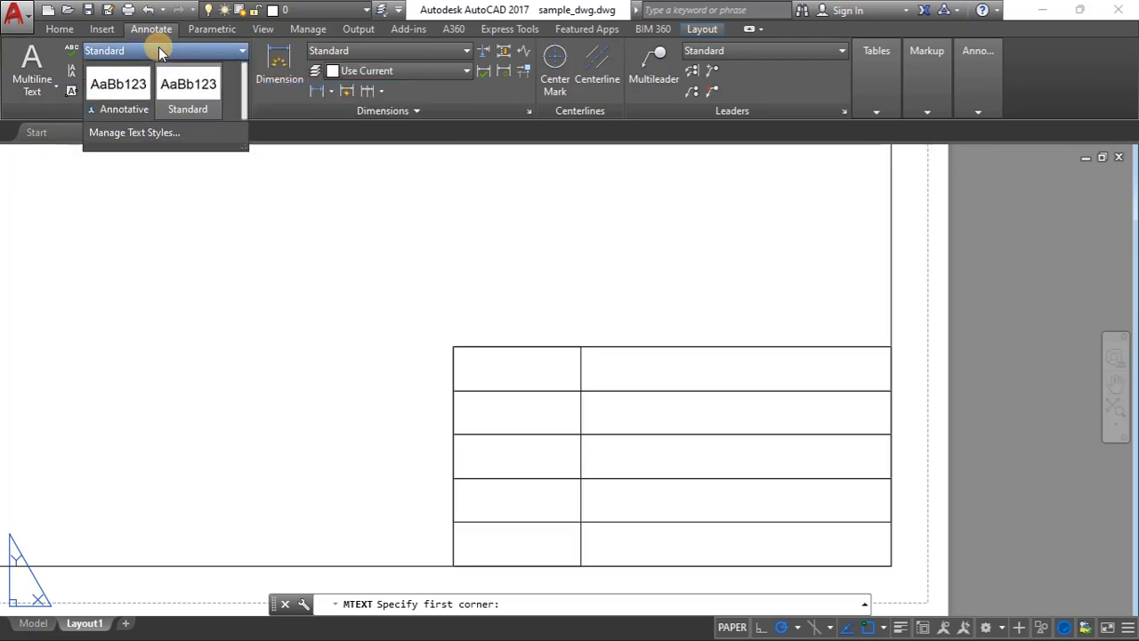
pyautogui.click(152, 132)
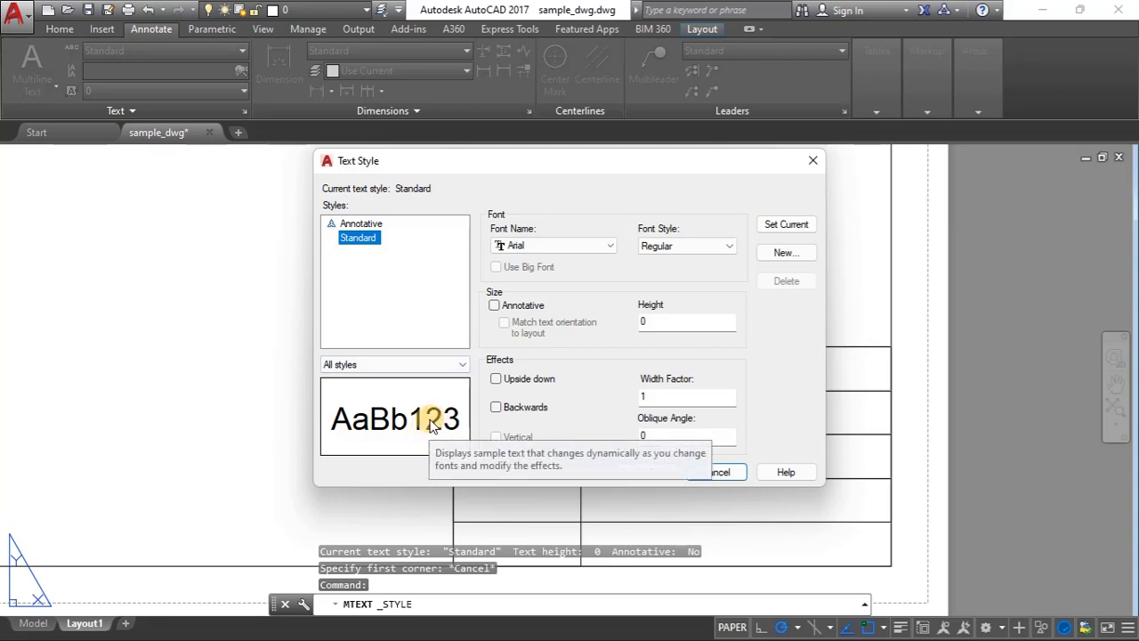
pyautogui.click(728, 248)
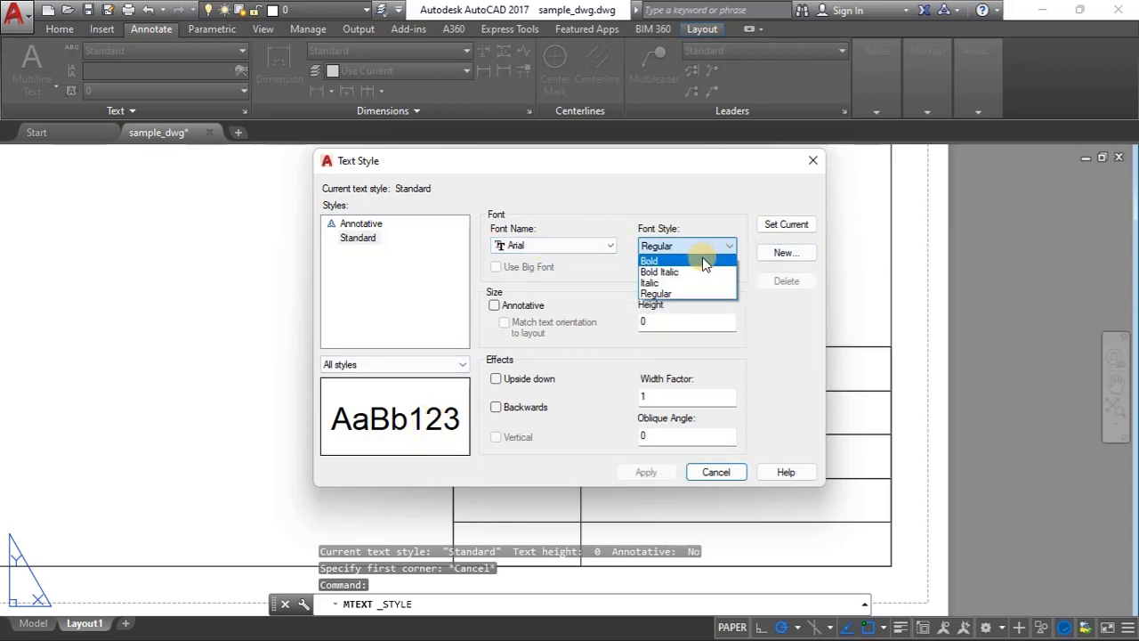
pyautogui.click(700, 261)
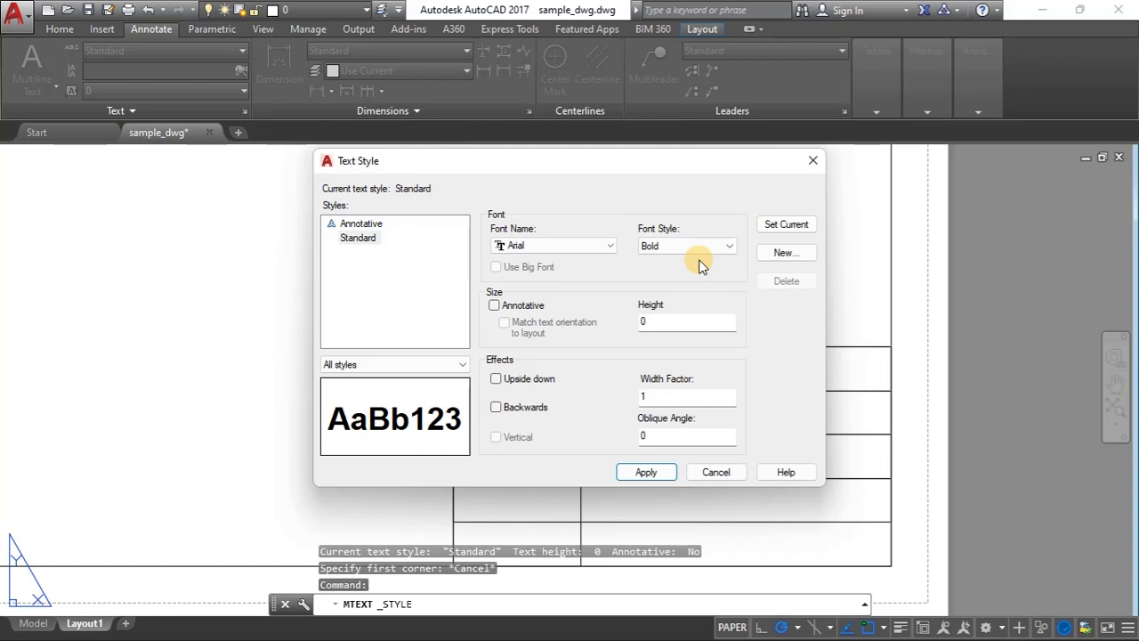
# - Set the Standard text style's height to 5, apply the changes and close the text style settings
pyautogui.moveTo(657, 321); pyautogui.dragTo(641, 321)
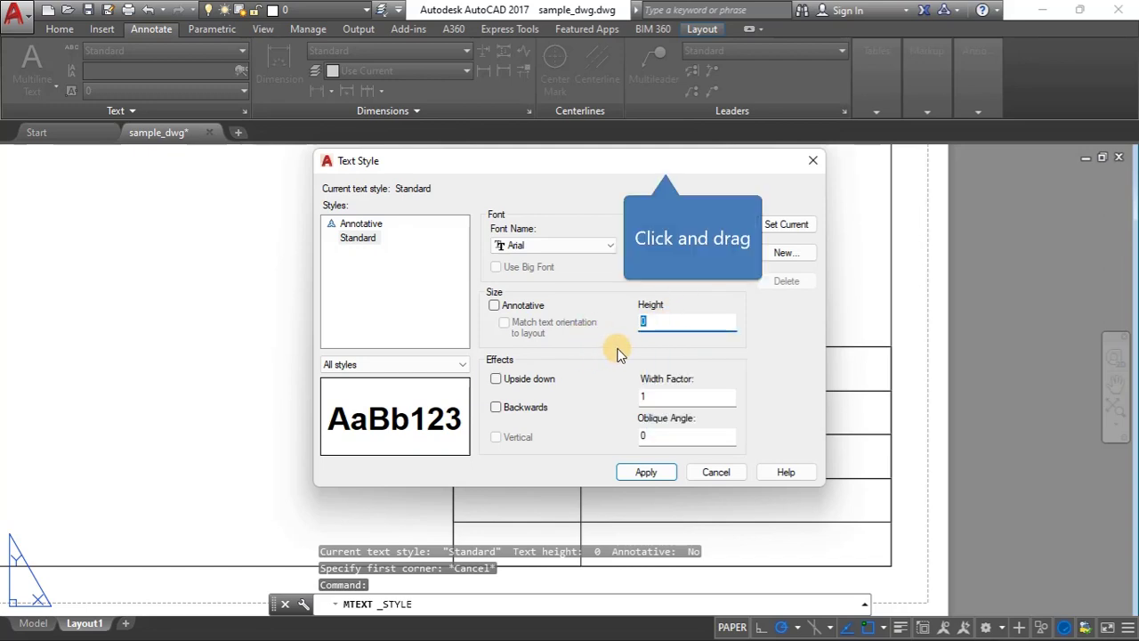
pyautogui.moveTo(681, 166); pyautogui.dragTo(462, 211)
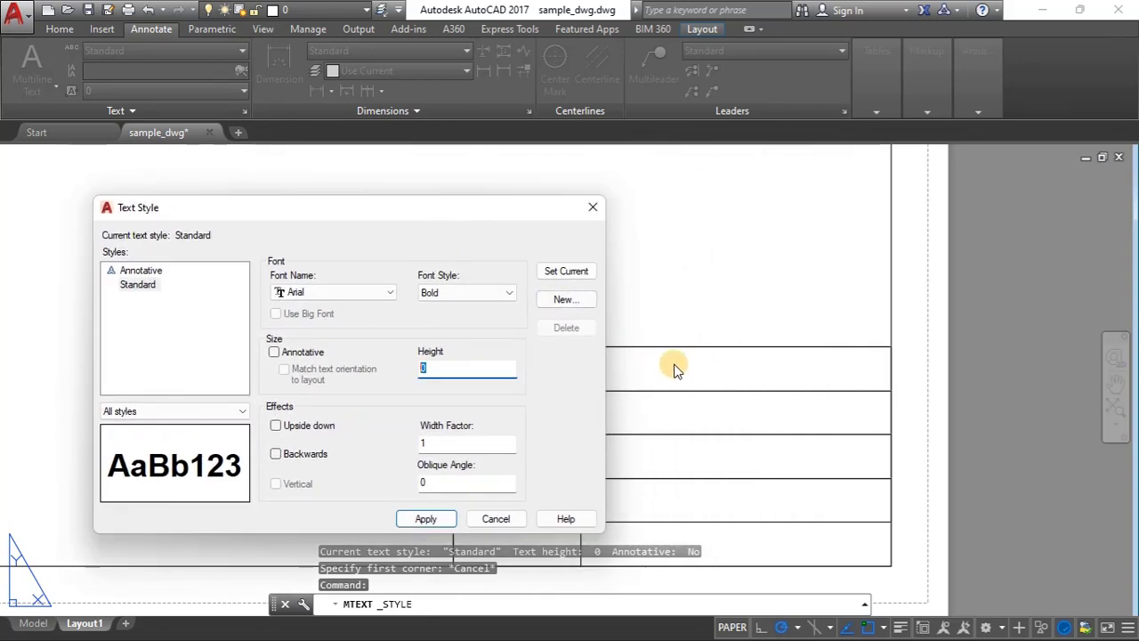
pyautogui.moveTo(488, 219); pyautogui.dragTo(330, 199)
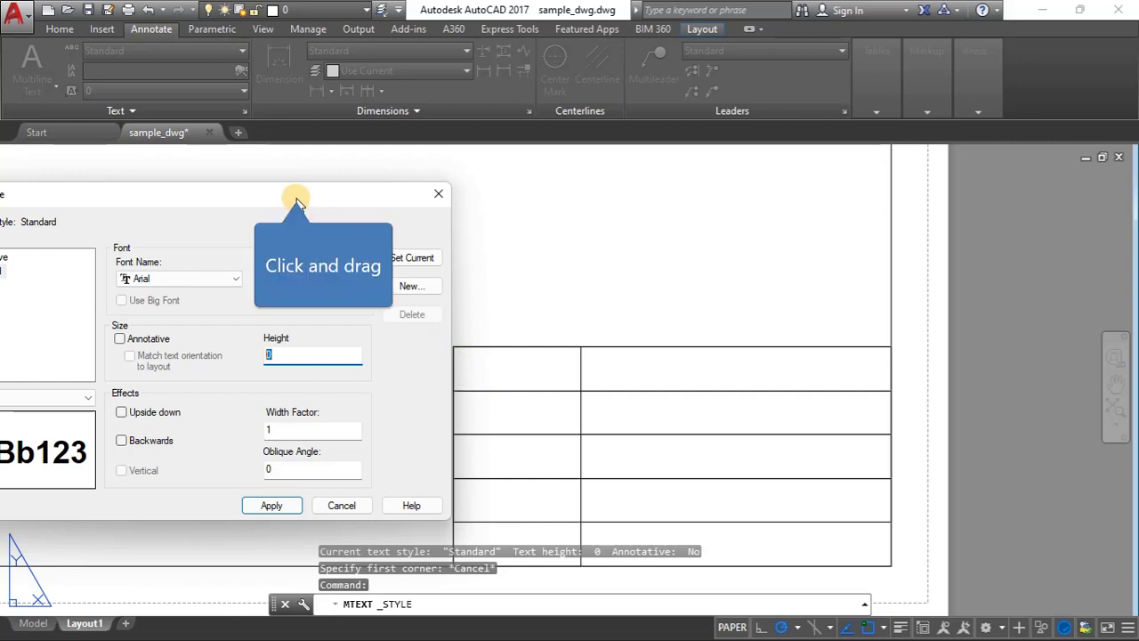
pyautogui.moveTo(300, 198); pyautogui.dragTo(557, 193)
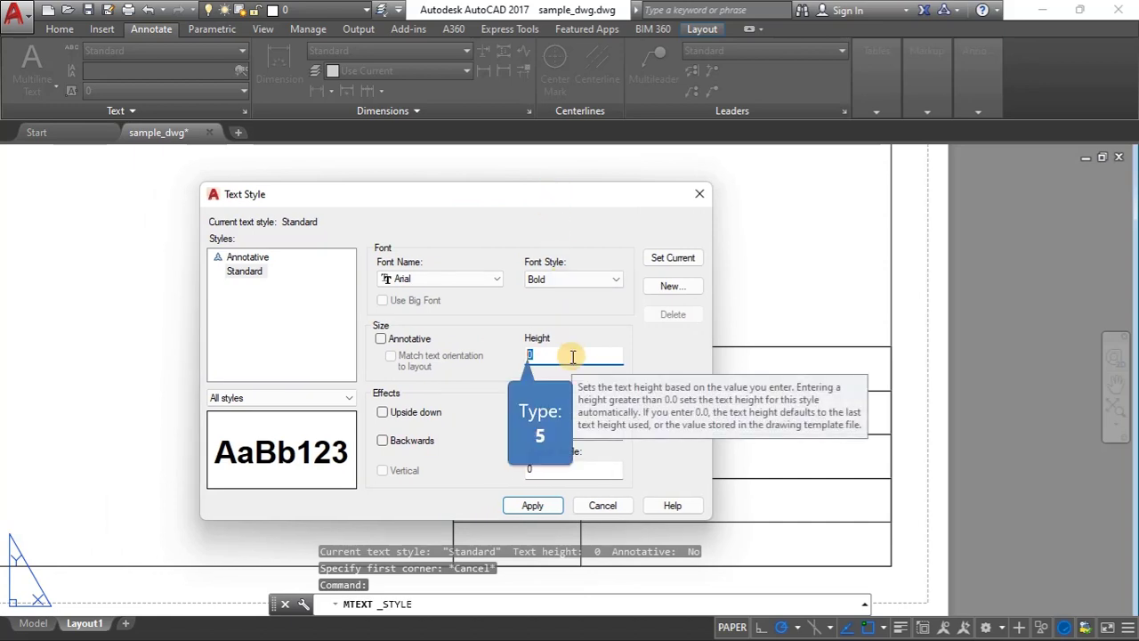
pyautogui.write('5')
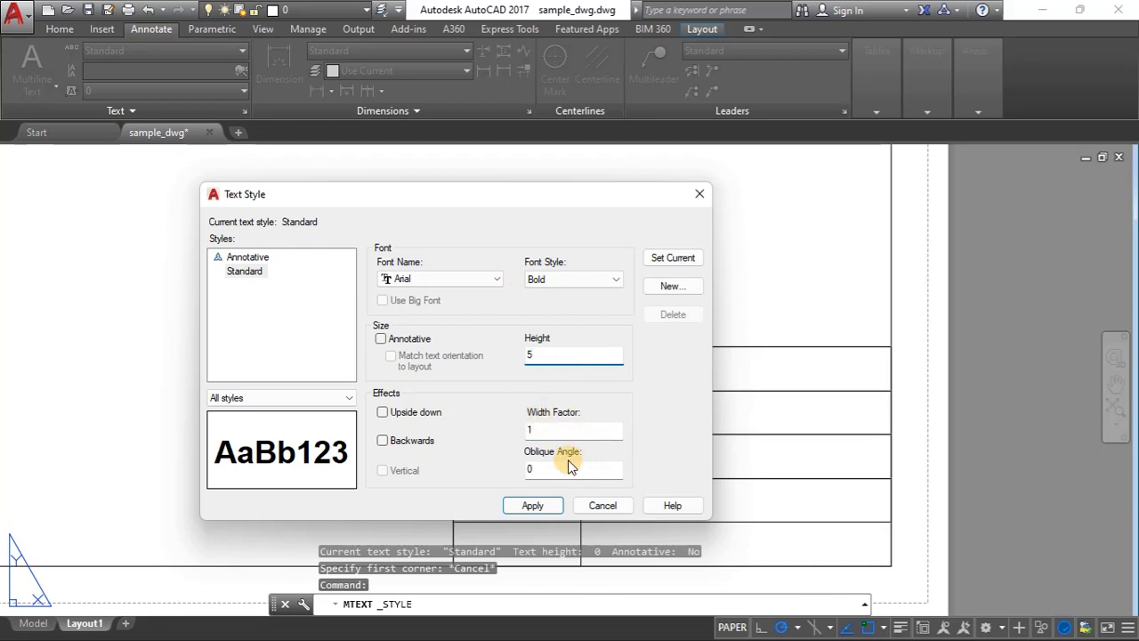
pyautogui.click(533, 506)
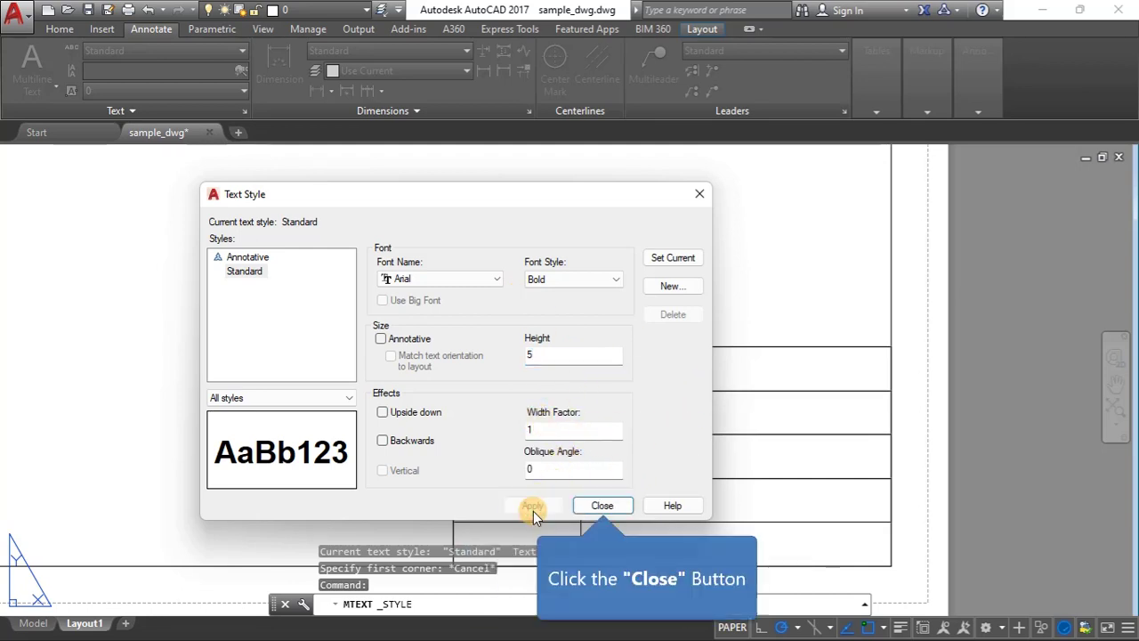
pyautogui.click(601, 506)
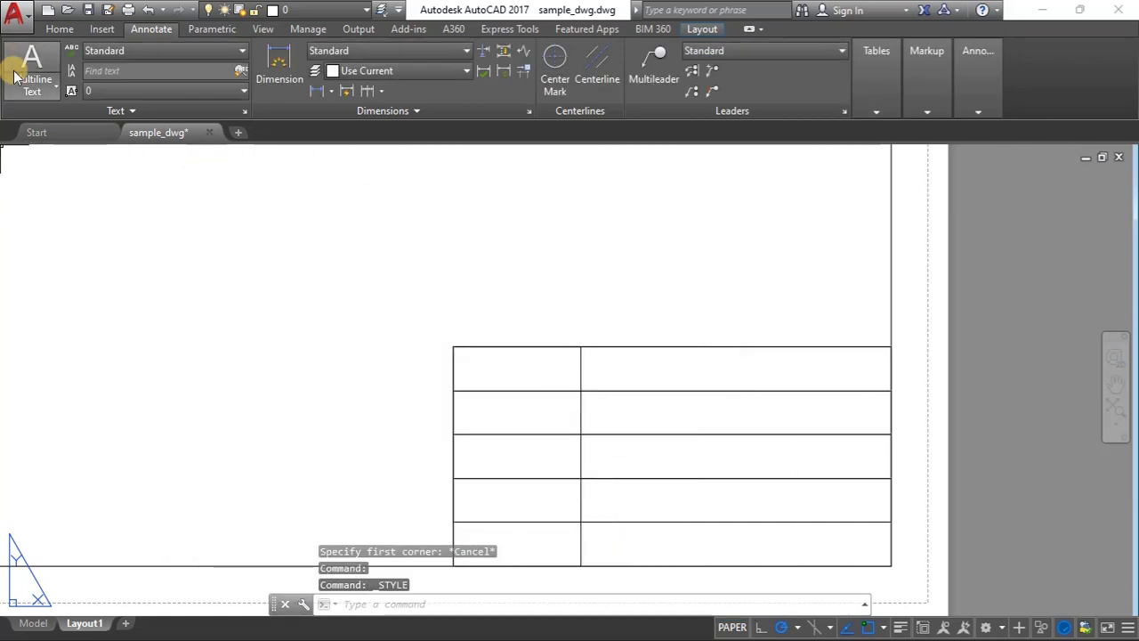
# - Add the multiline text "NAME:" inside the first cell of the title block's label column
pyautogui.click(38, 58)
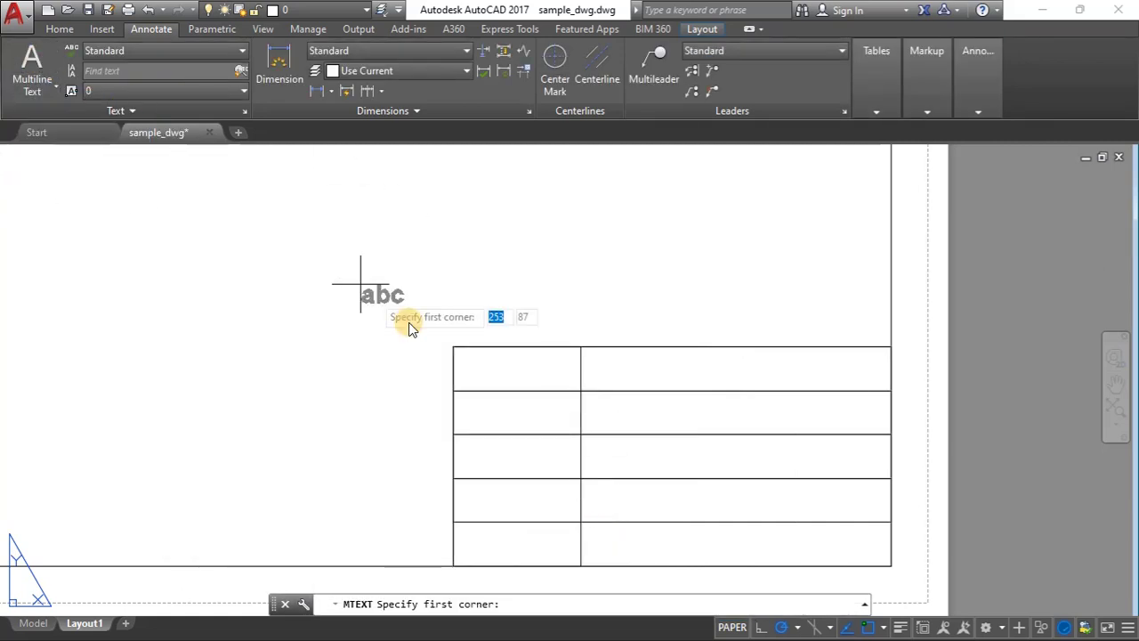
pyautogui.scroll(3, 467, 373)
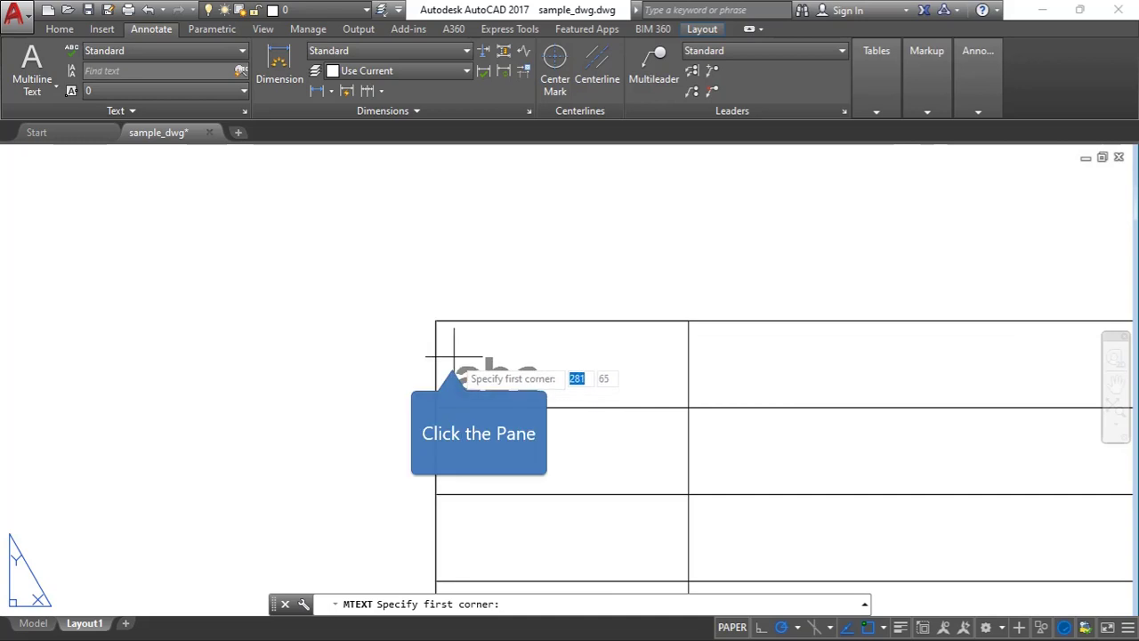
pyautogui.click(452, 356)
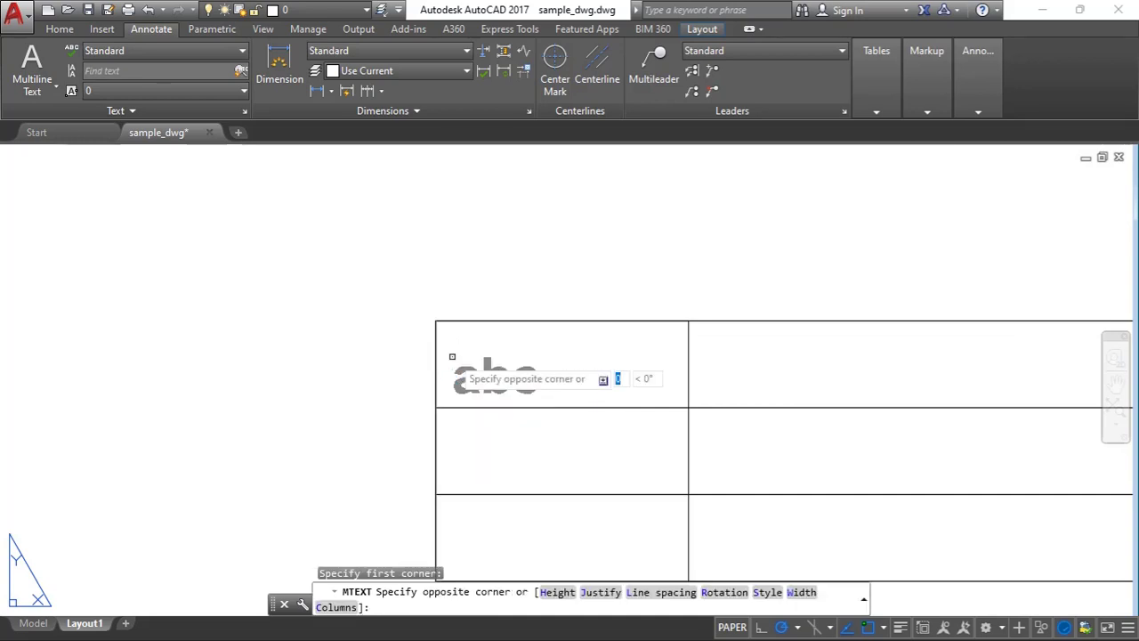
pyautogui.doubleClick(671, 392)
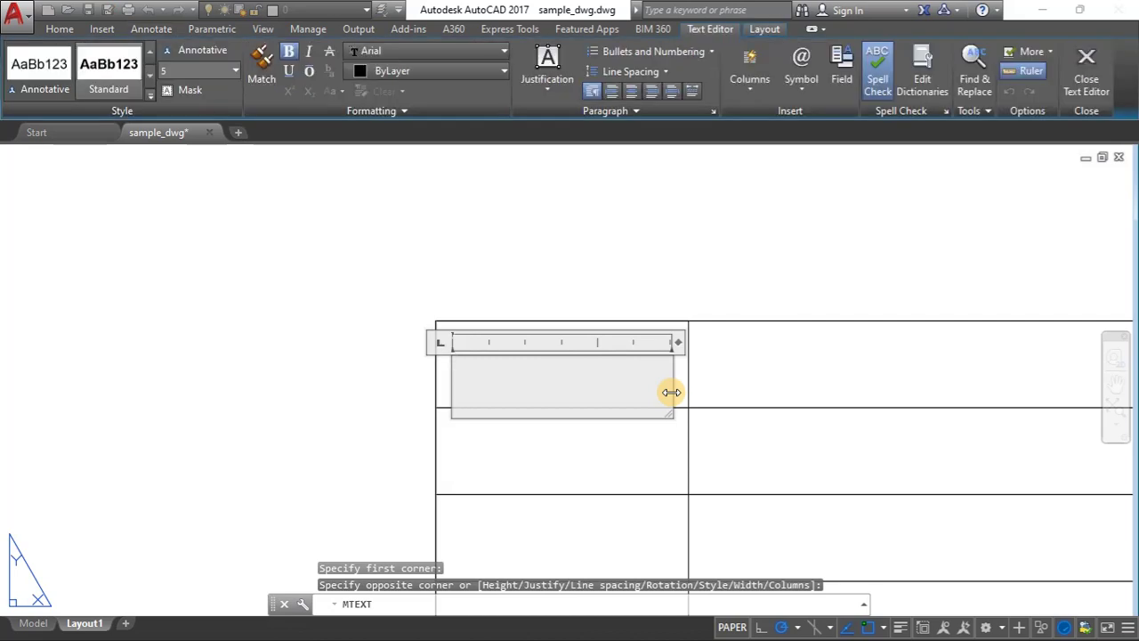
pyautogui.write('NAME')
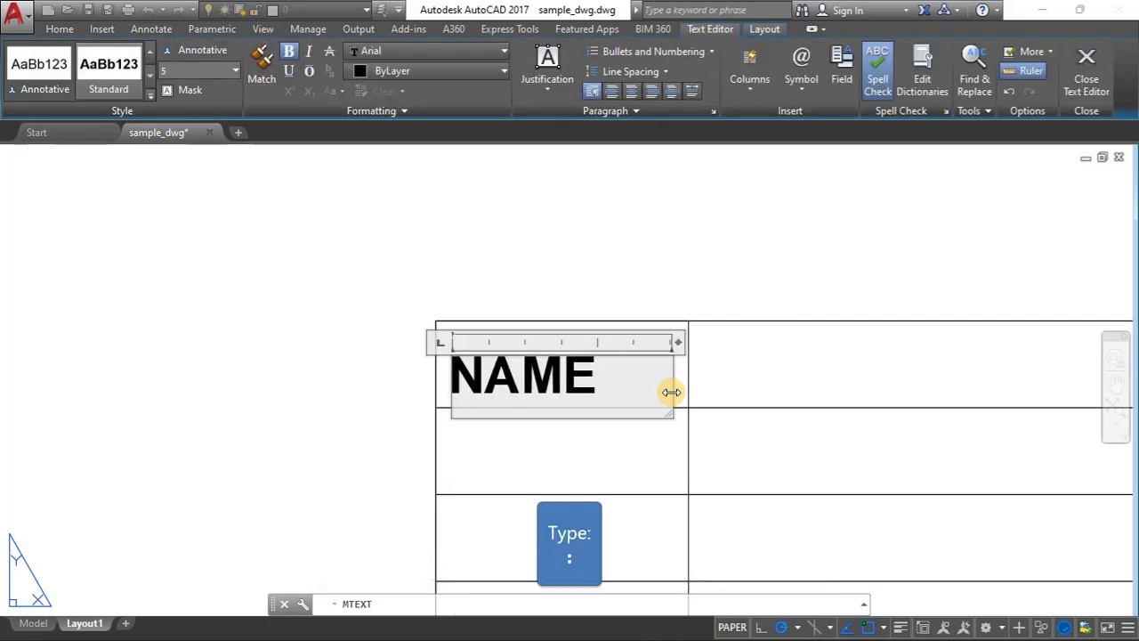
pyautogui.write(':')
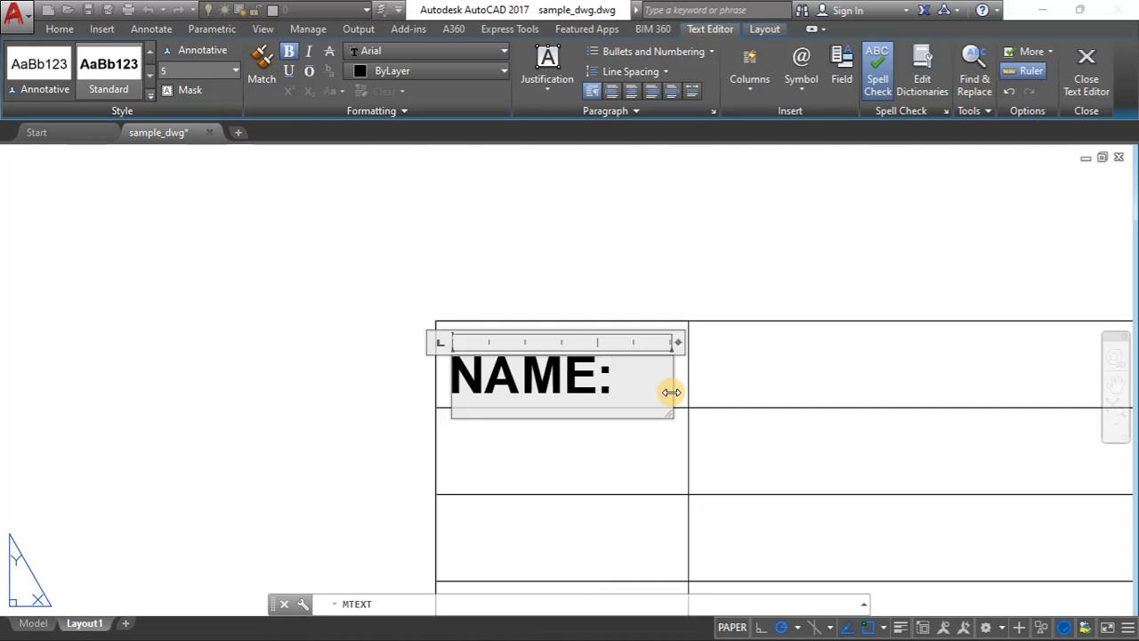
pyautogui.click(615, 267)
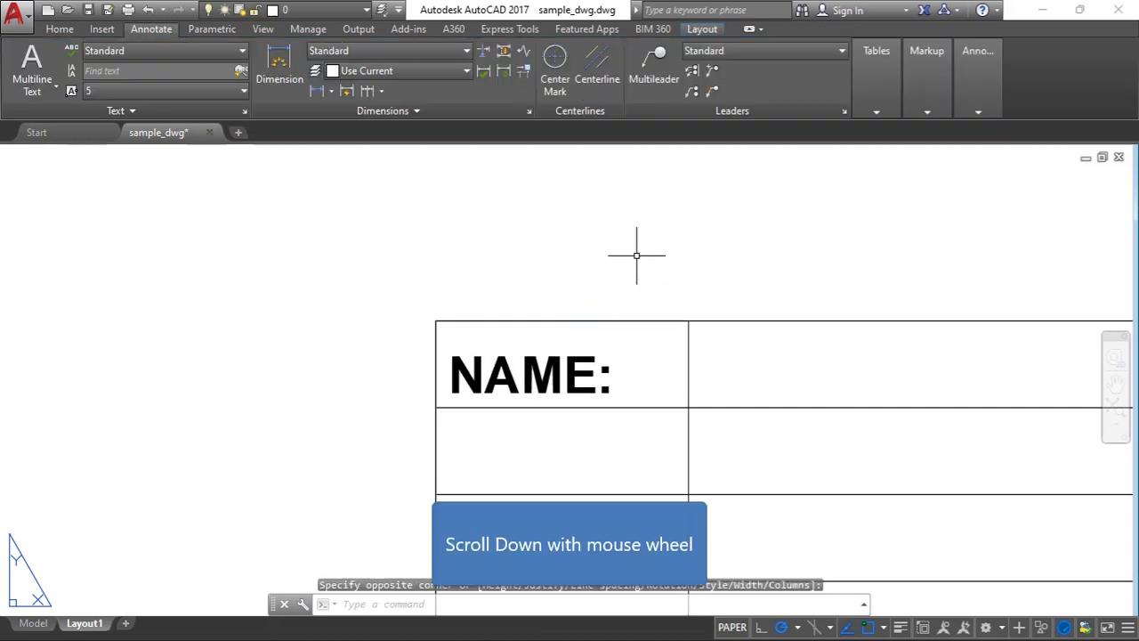
pyautogui.scroll(-3, 636, 255)
pyautogui.scroll(-1, 427, 399)
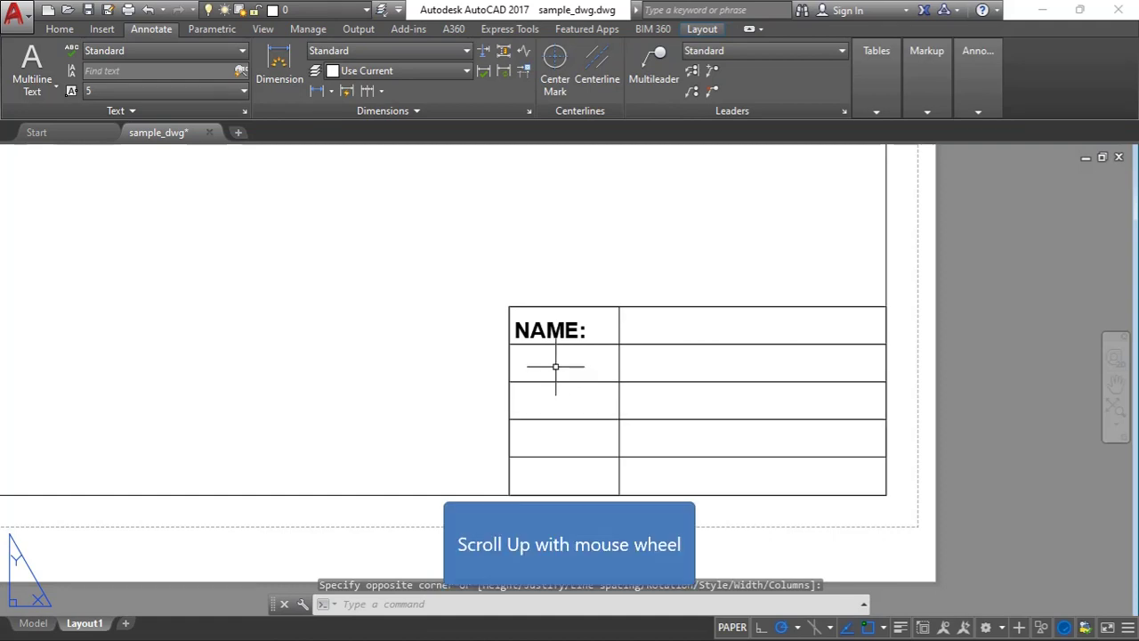
pyautogui.scroll(2, 555, 360)
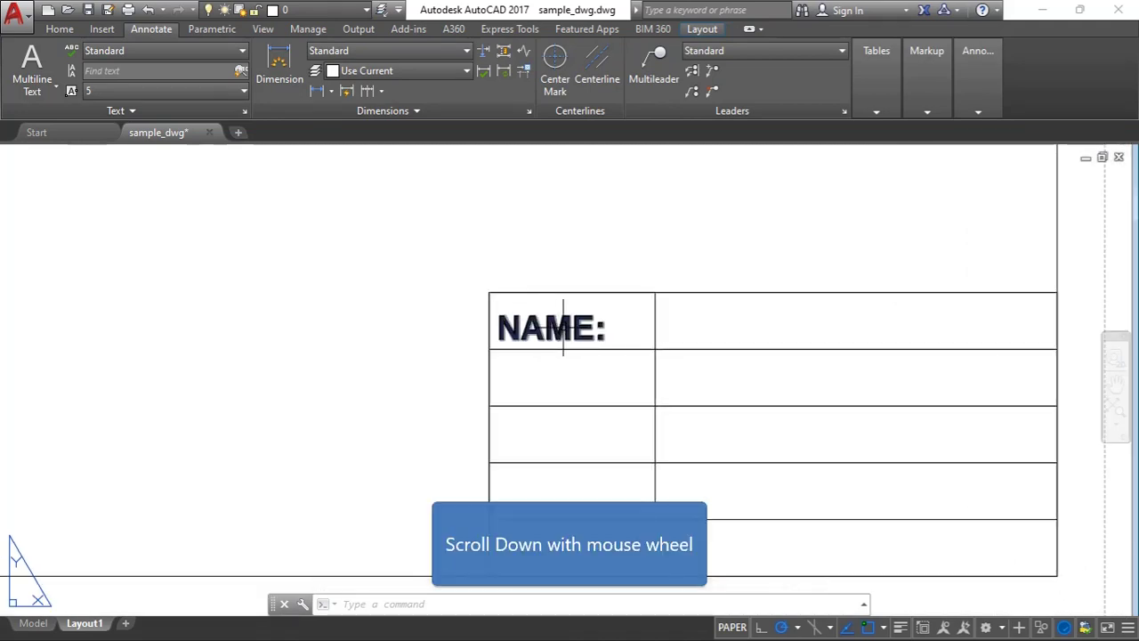
pyautogui.scroll(-2, 563, 328)
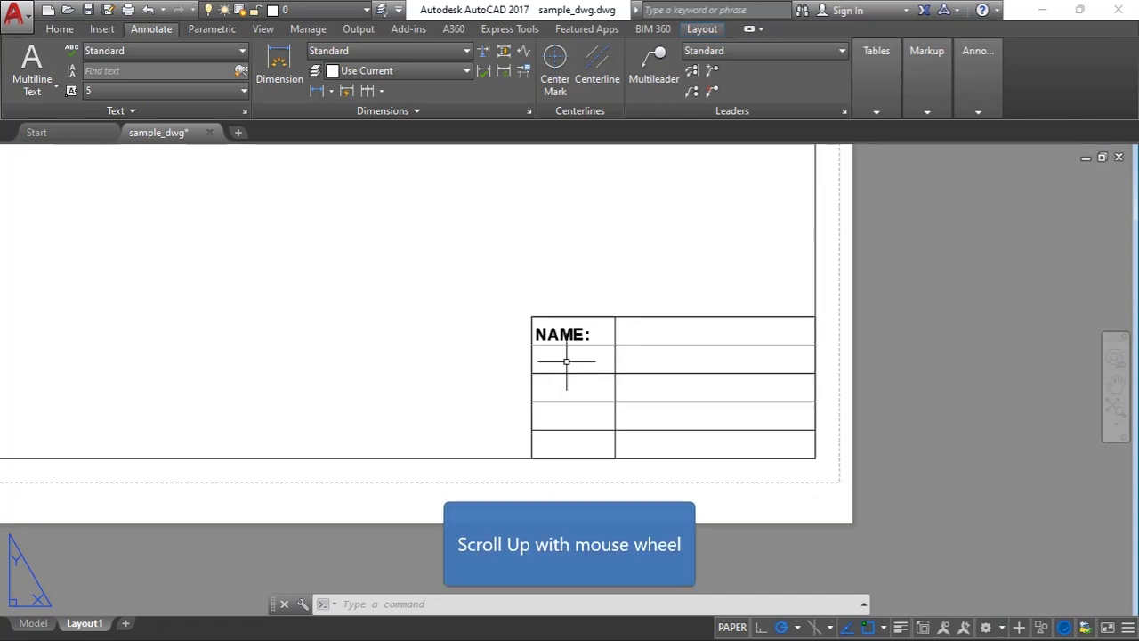
pyautogui.scroll(3, 565, 331)
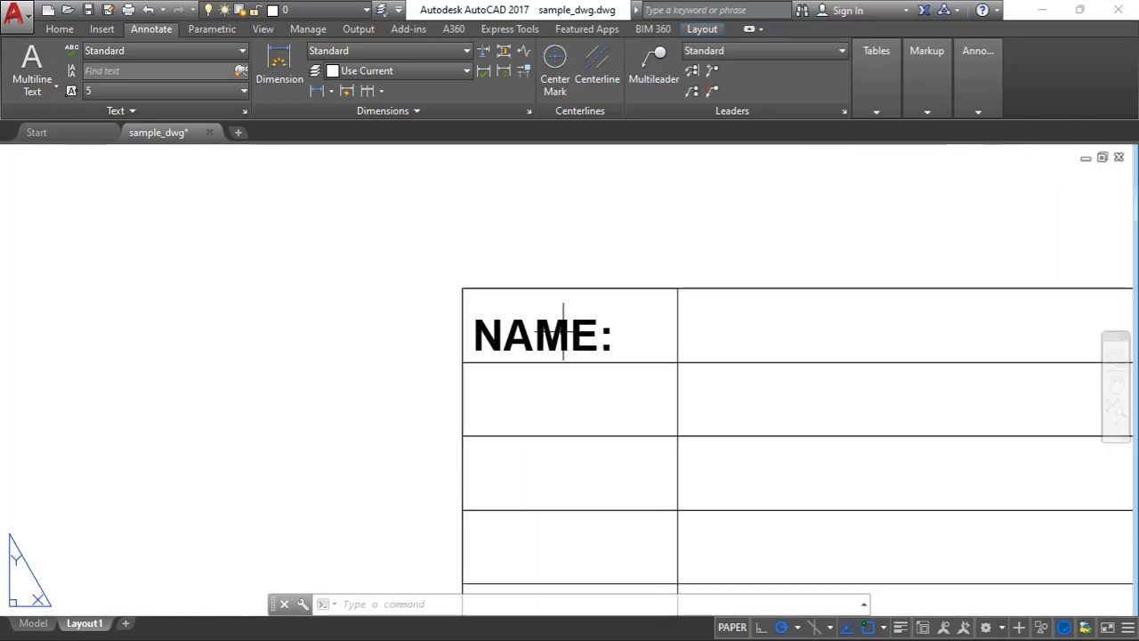
pyautogui.scroll(1, 564, 331)
pyautogui.scroll(-3, 564, 331)
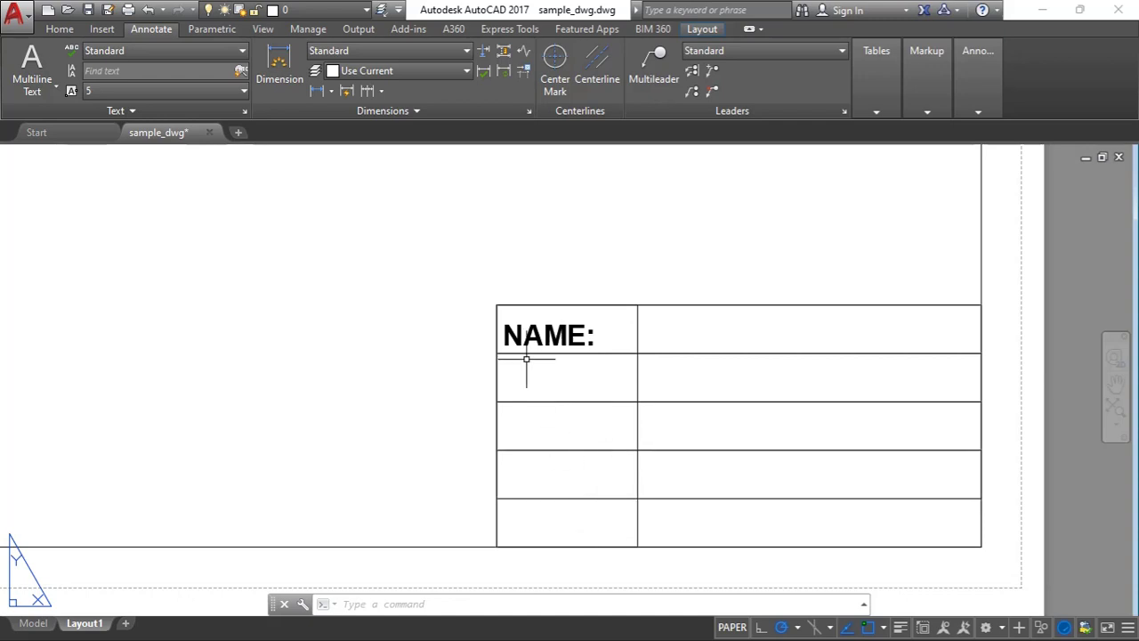
# - Copy the "NAME:" text straight down into each of the four empty cells below it in the label column
pyautogui.click(54, 70)
pyautogui.click(512, 336)
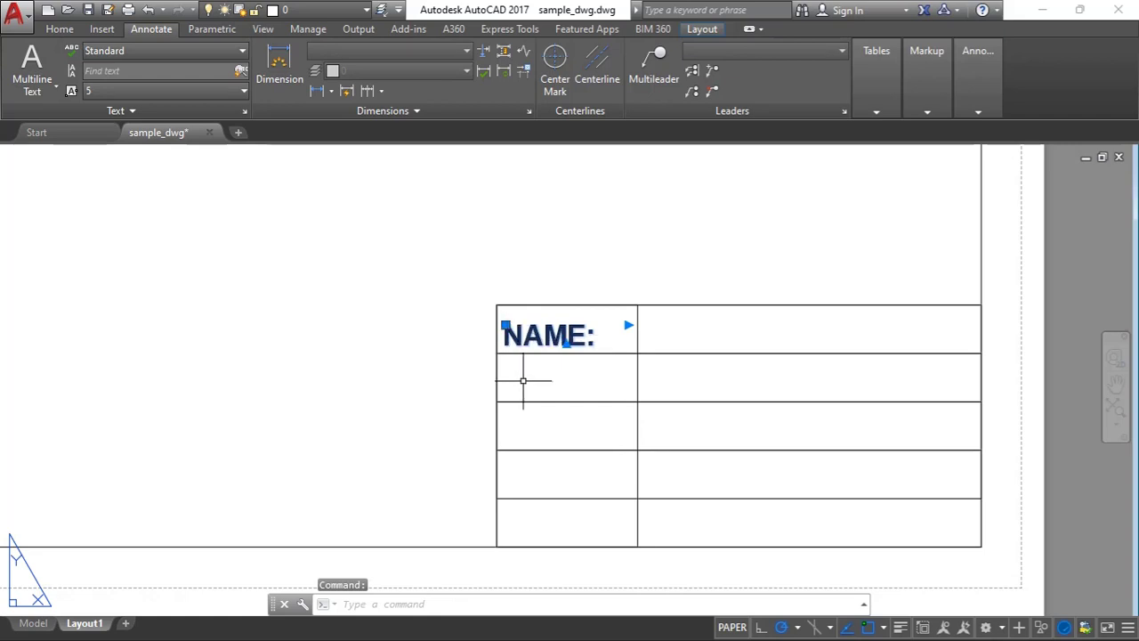
pyautogui.write('c')
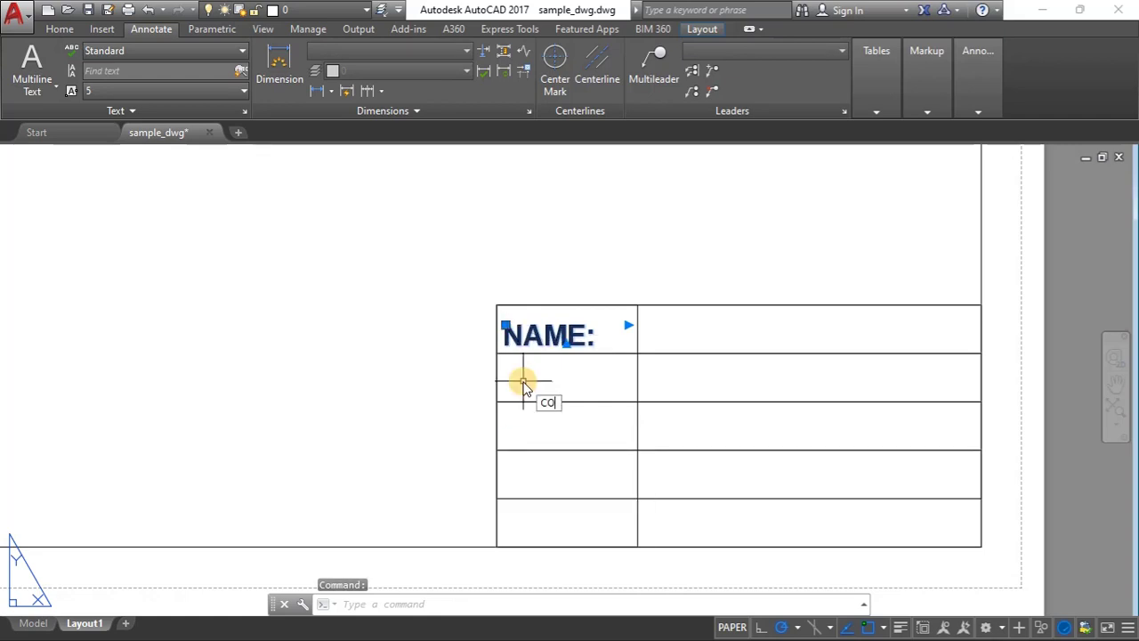
pyautogui.press('Return')
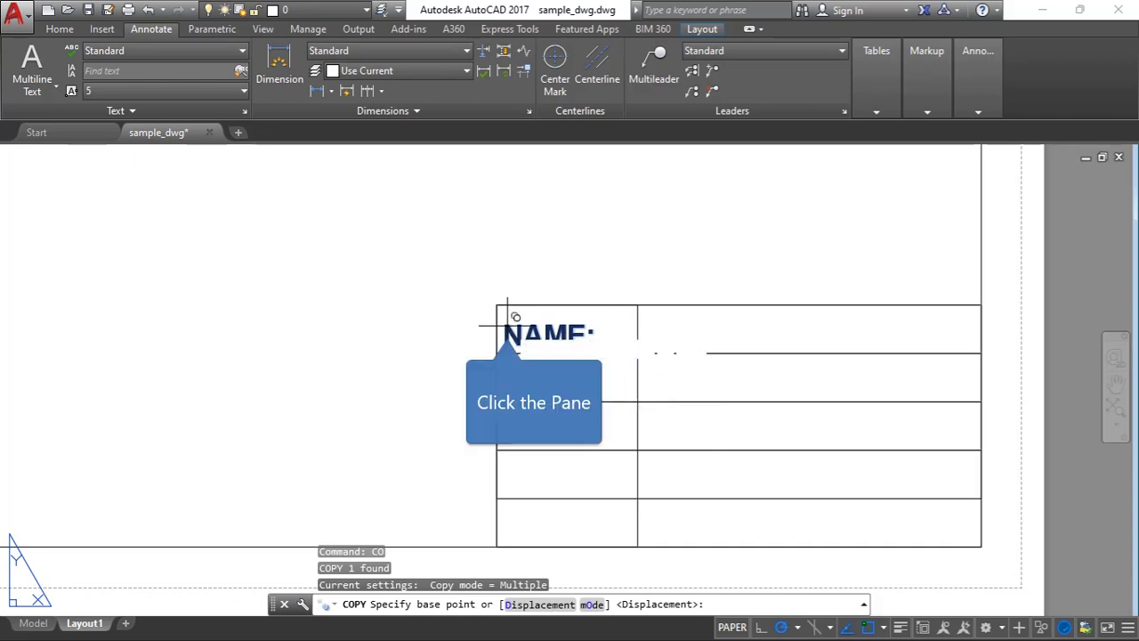
pyautogui.click(507, 326)
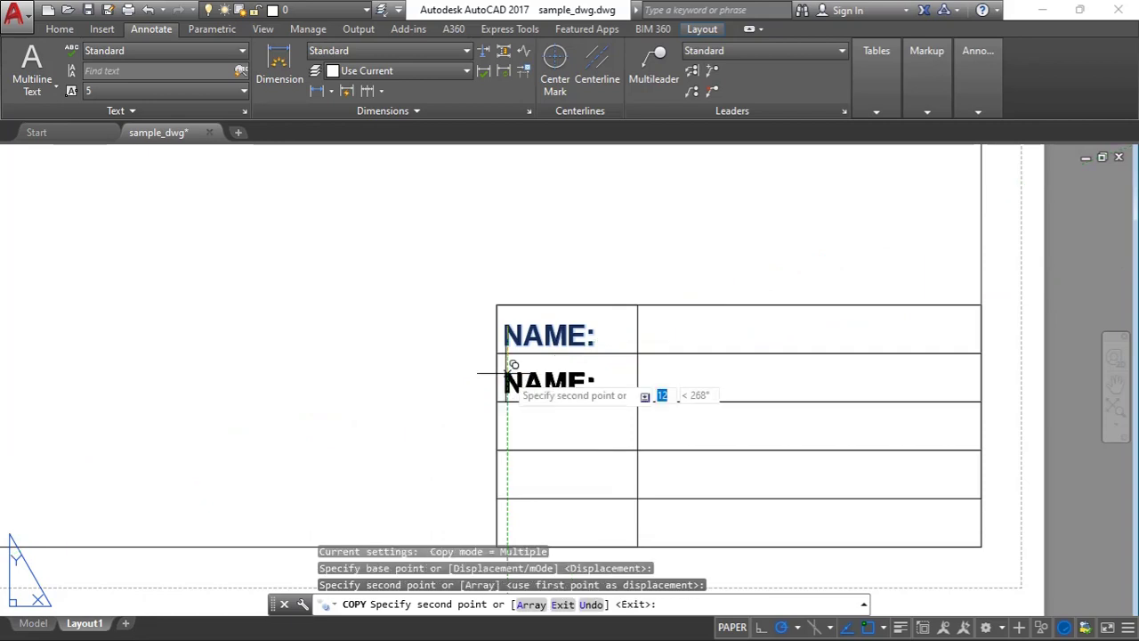
pyautogui.click(507, 372)
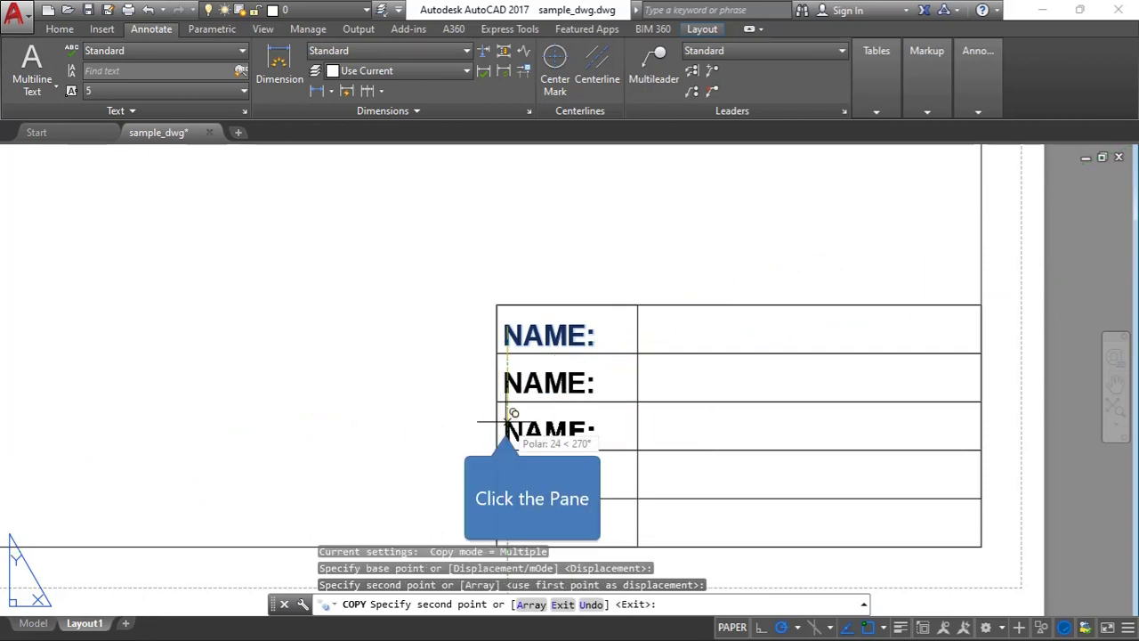
pyautogui.click(508, 422)
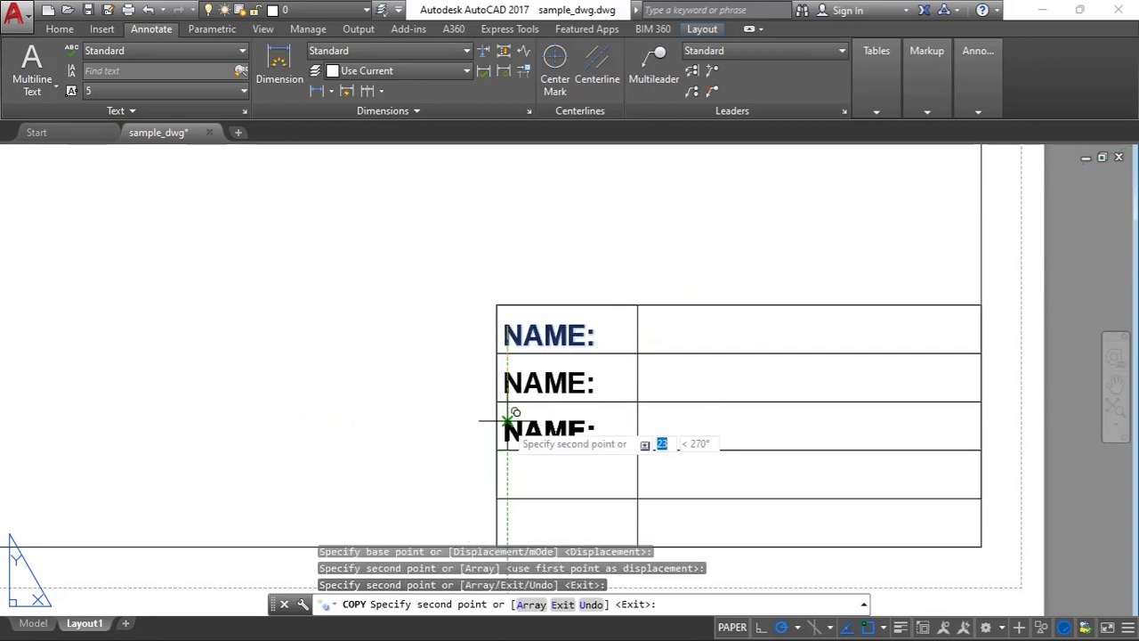
pyautogui.click(507, 470)
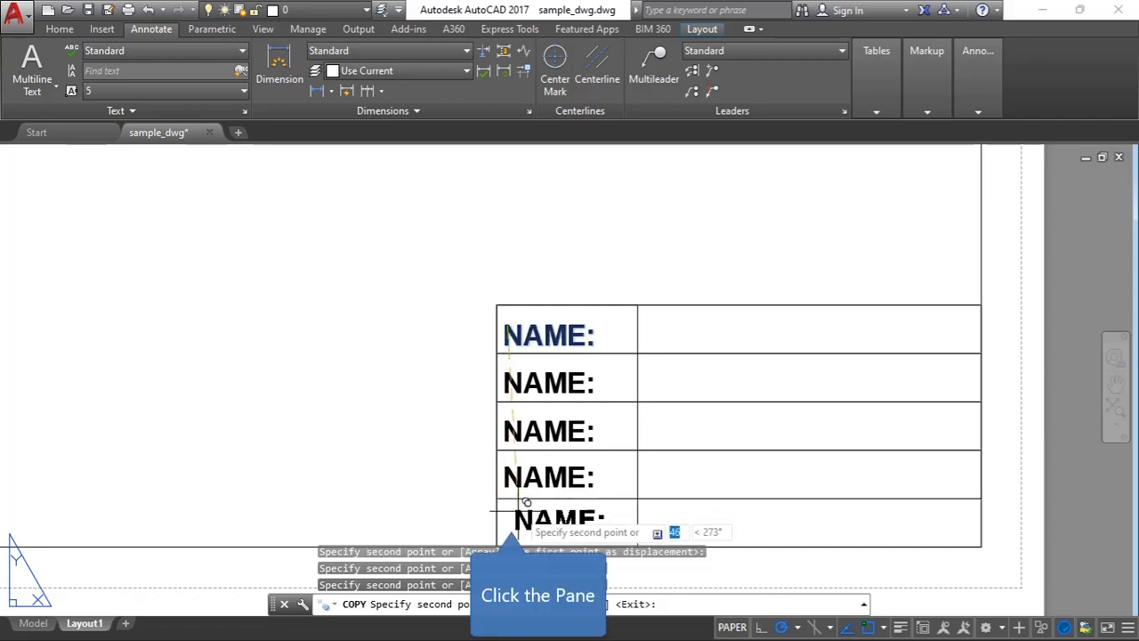
pyautogui.click(507, 518)
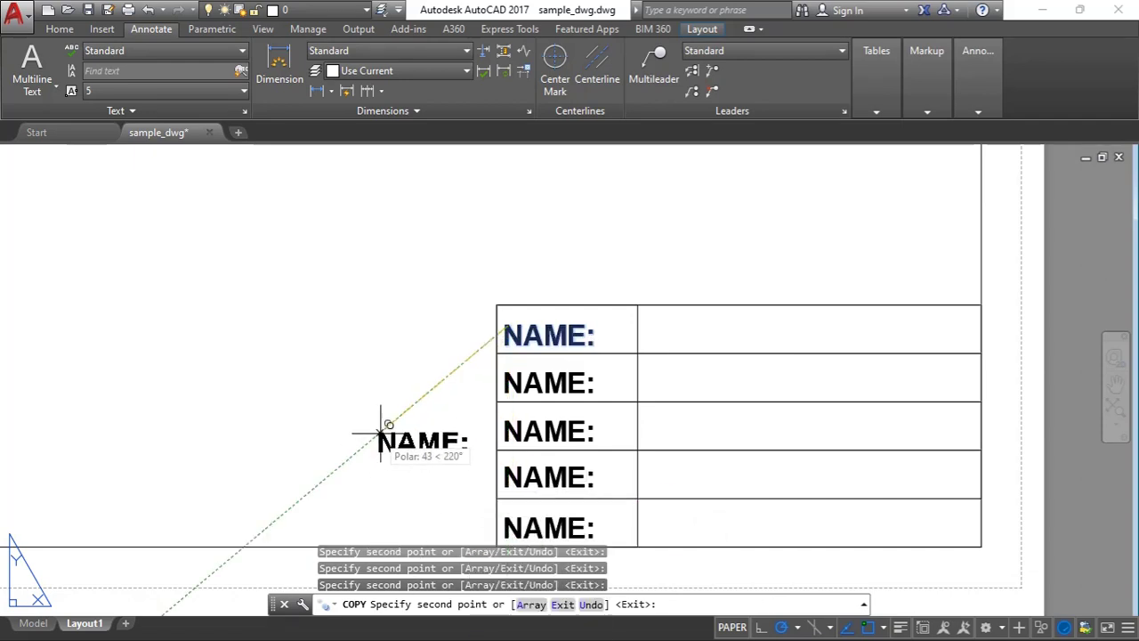
pyautogui.press('Escape')
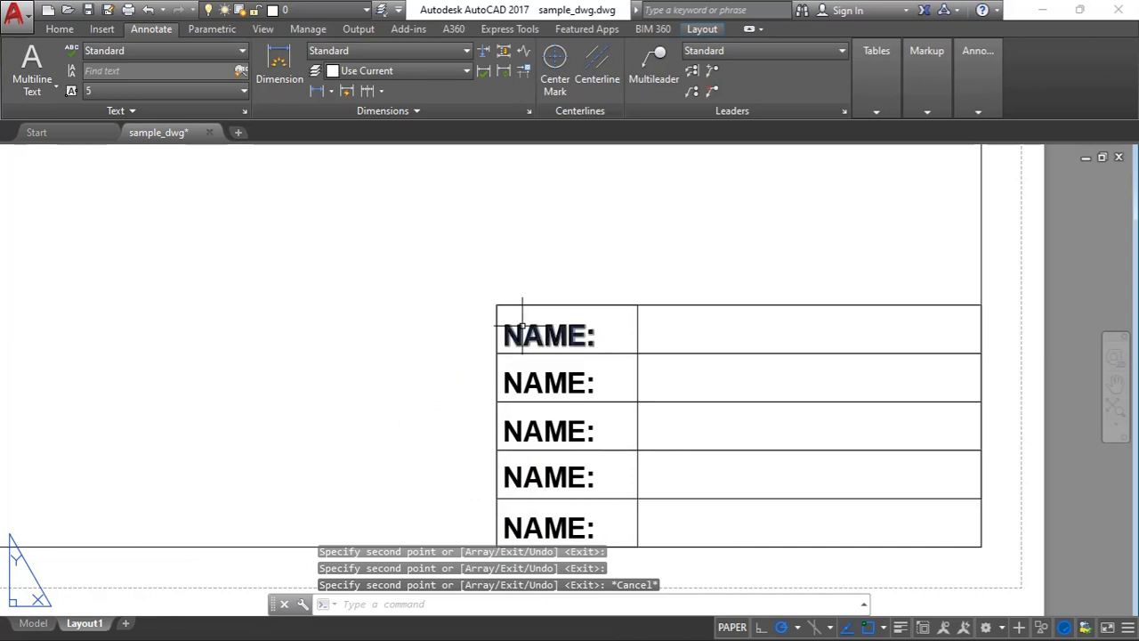
# - Change the second row's label to "REG. NO.:" and widen its text frame to about 35 so it fits on one line
pyautogui.doubleClick(534, 381)
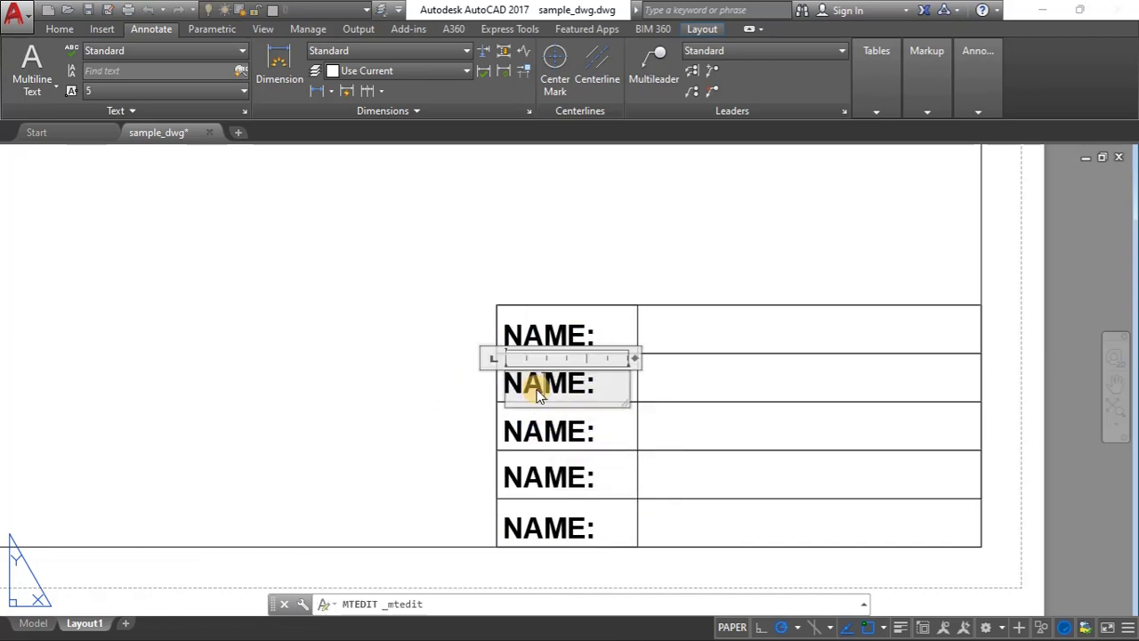
pyautogui.moveTo(584, 384); pyautogui.dragTo(509, 387)
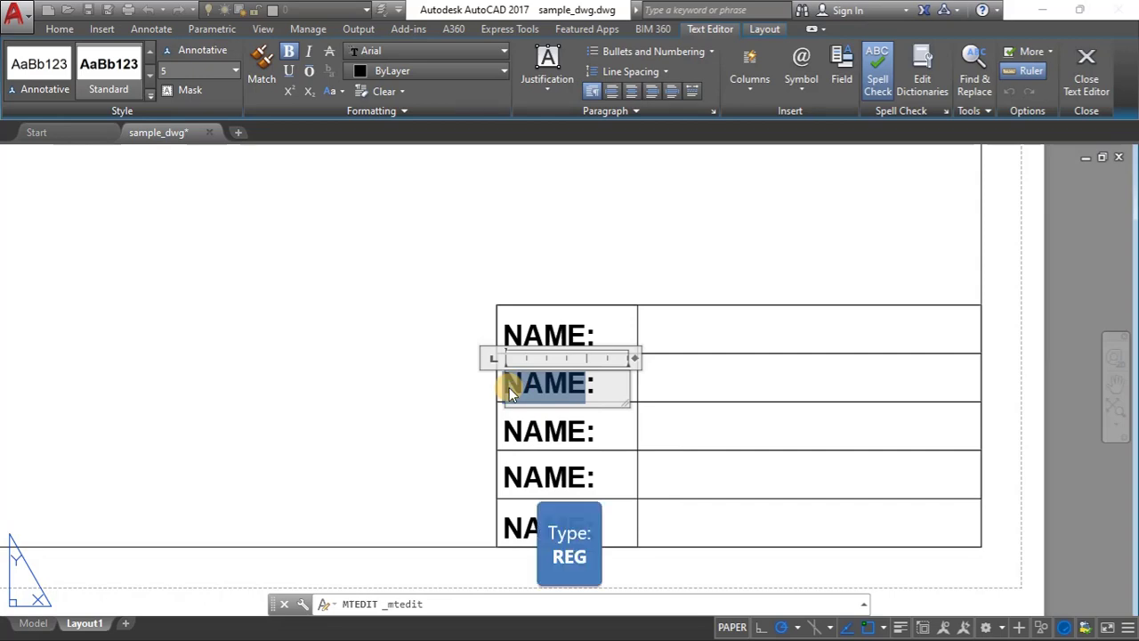
pyautogui.write('REG')
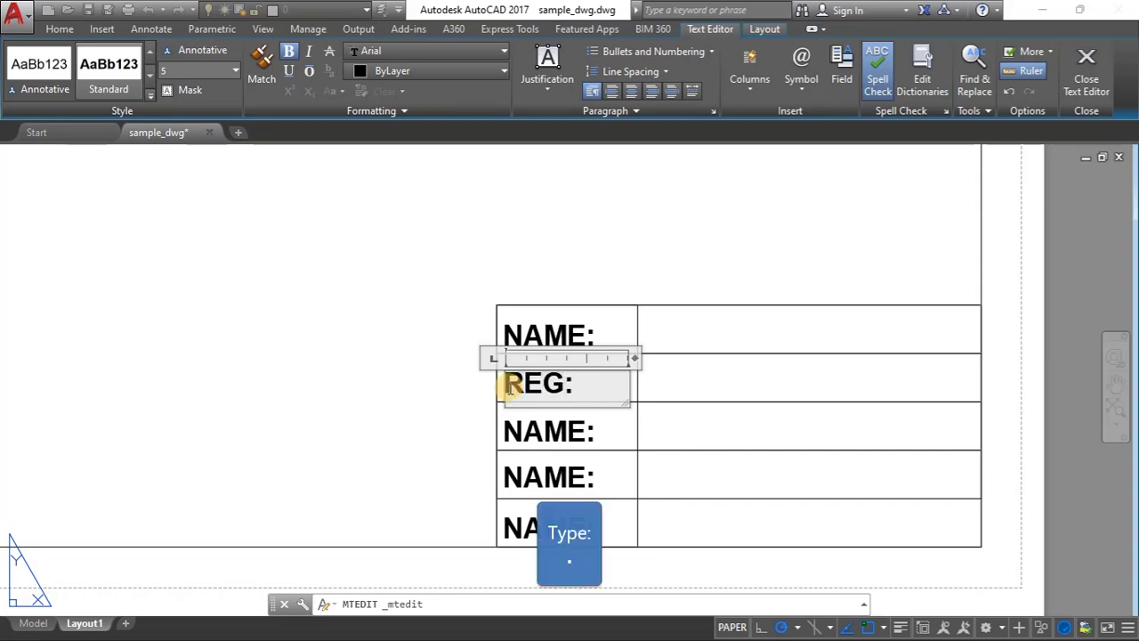
pyautogui.write('. ')
pyautogui.write('NO')
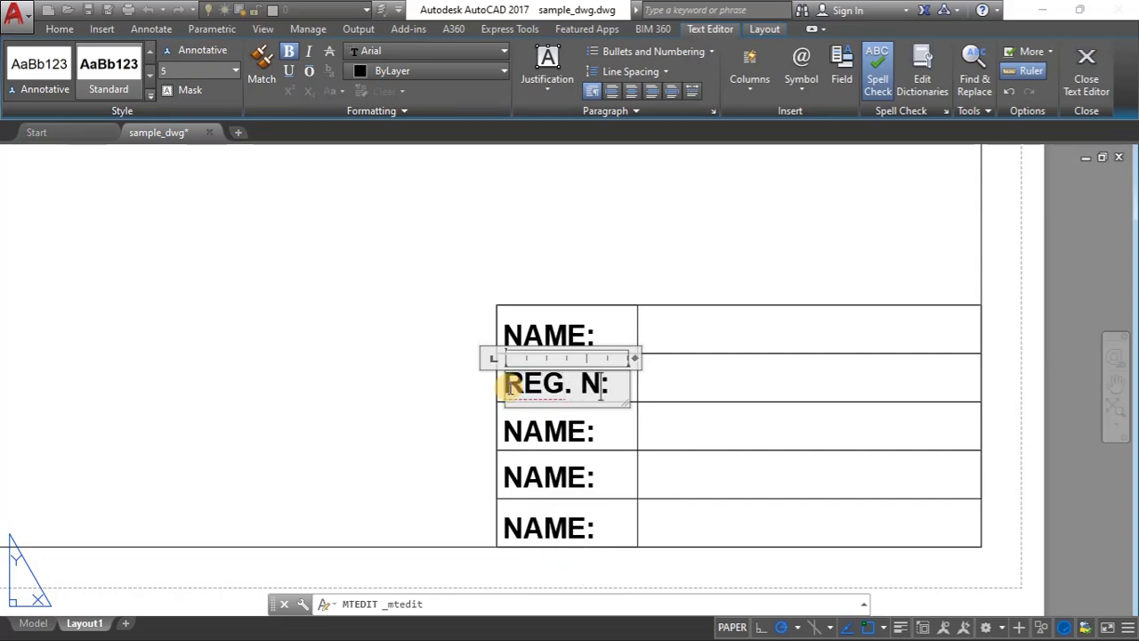
pyautogui.write('.:')
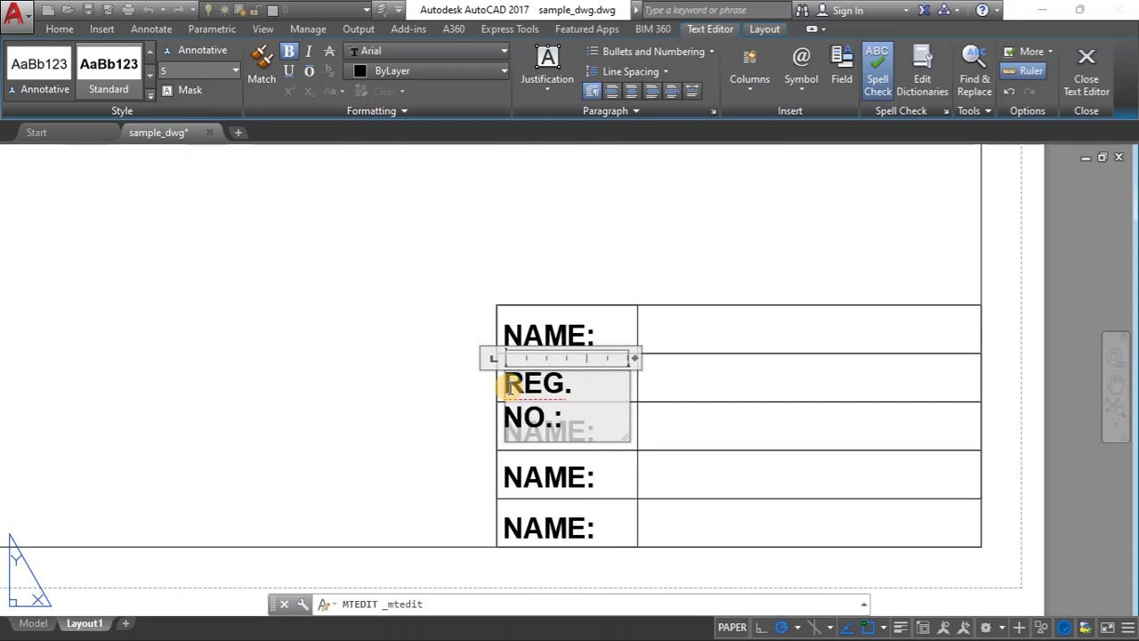
pyautogui.moveTo(626, 438); pyautogui.dragTo(650, 414)
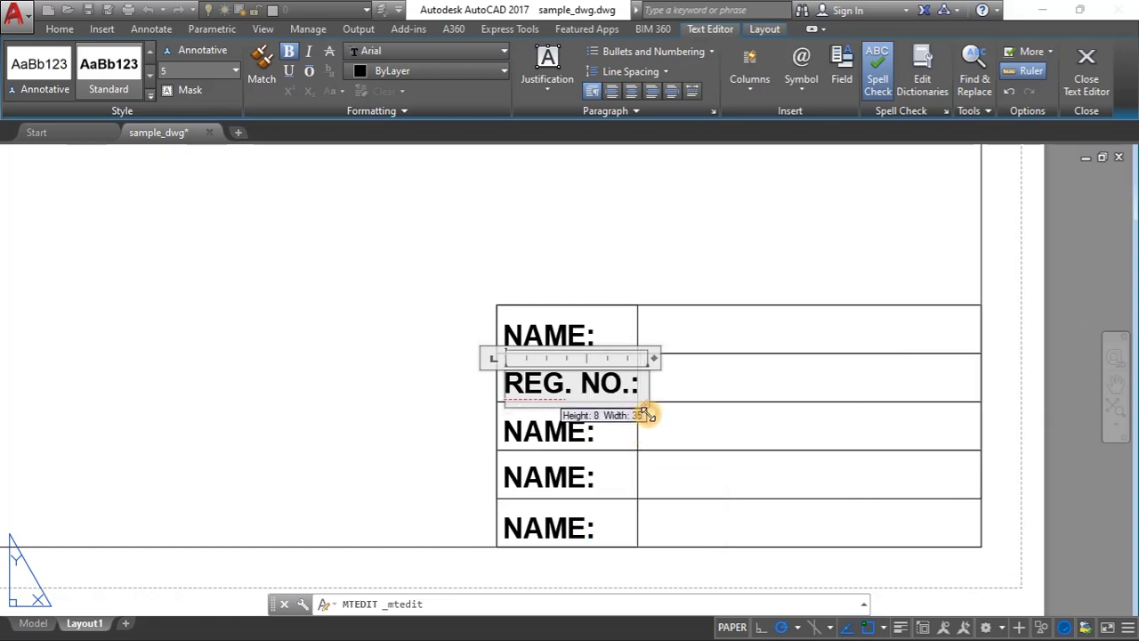
pyautogui.click(538, 440)
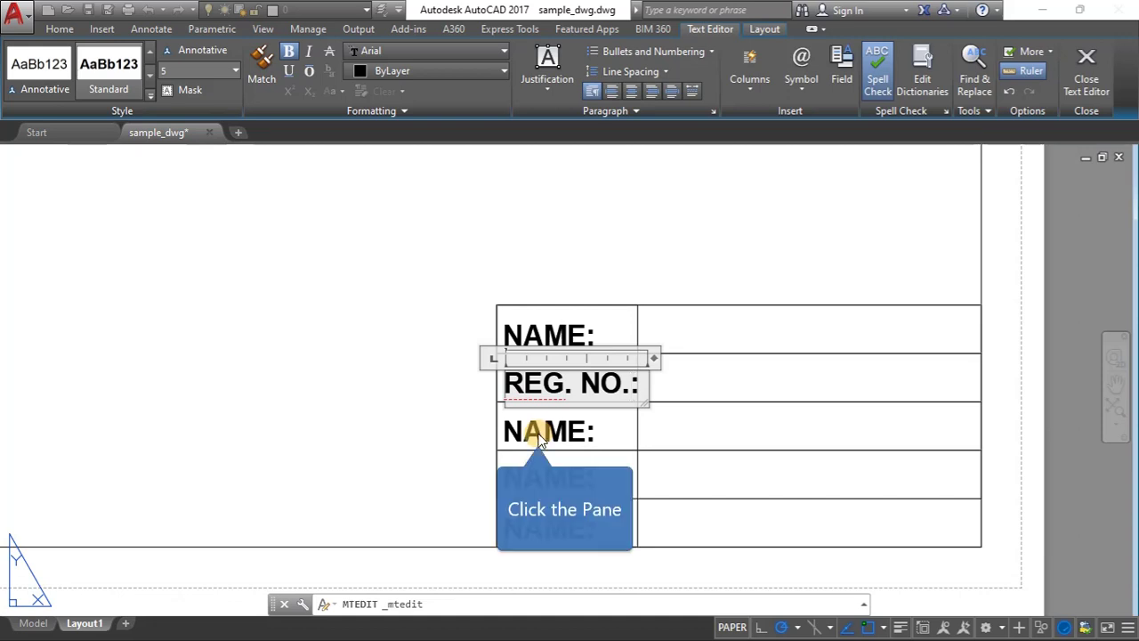
# - Change the third row's label to "TITLE:" and finish the text edit
pyautogui.doubleClick(538, 441)
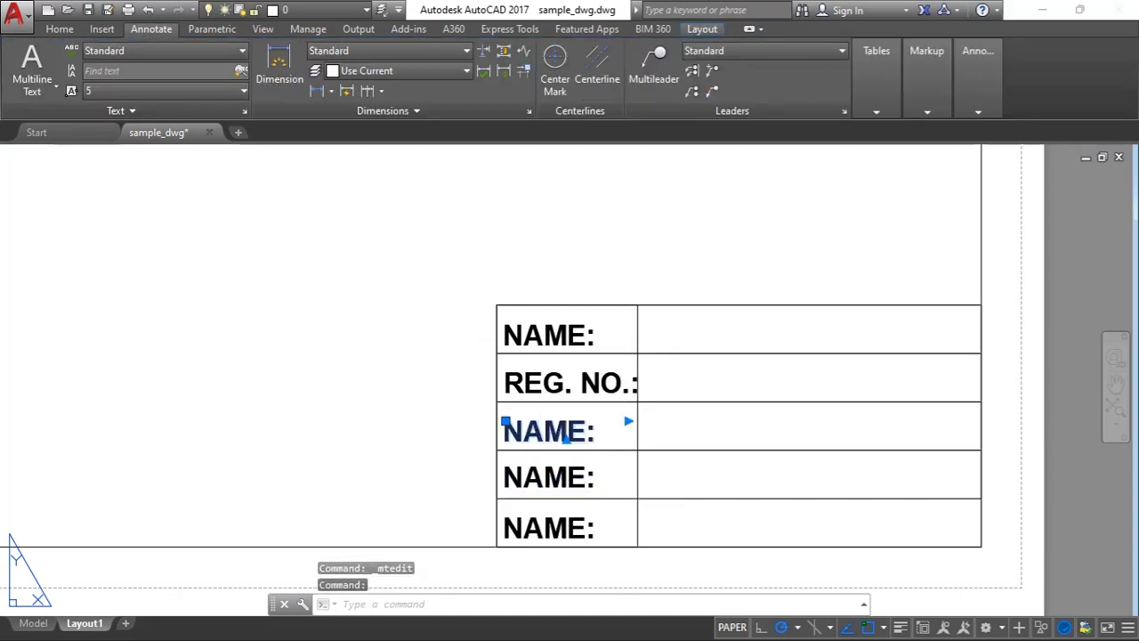
pyautogui.click(545, 436)
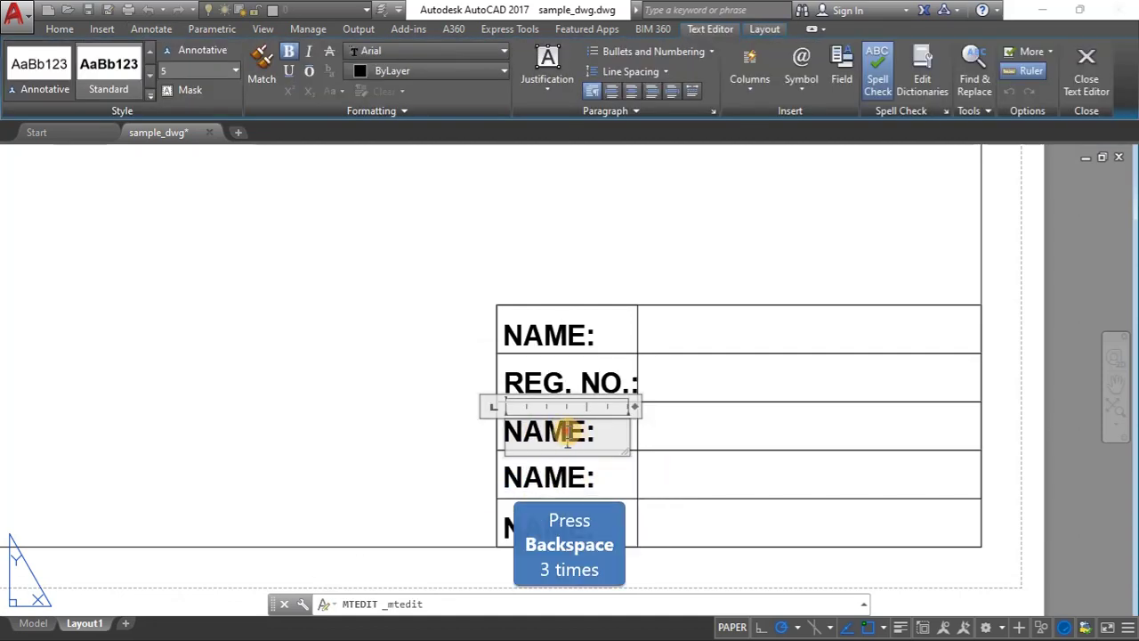
pyautogui.press('BackSpace')
pyautogui.press('BackSpace')
pyautogui.press('BackSpace')
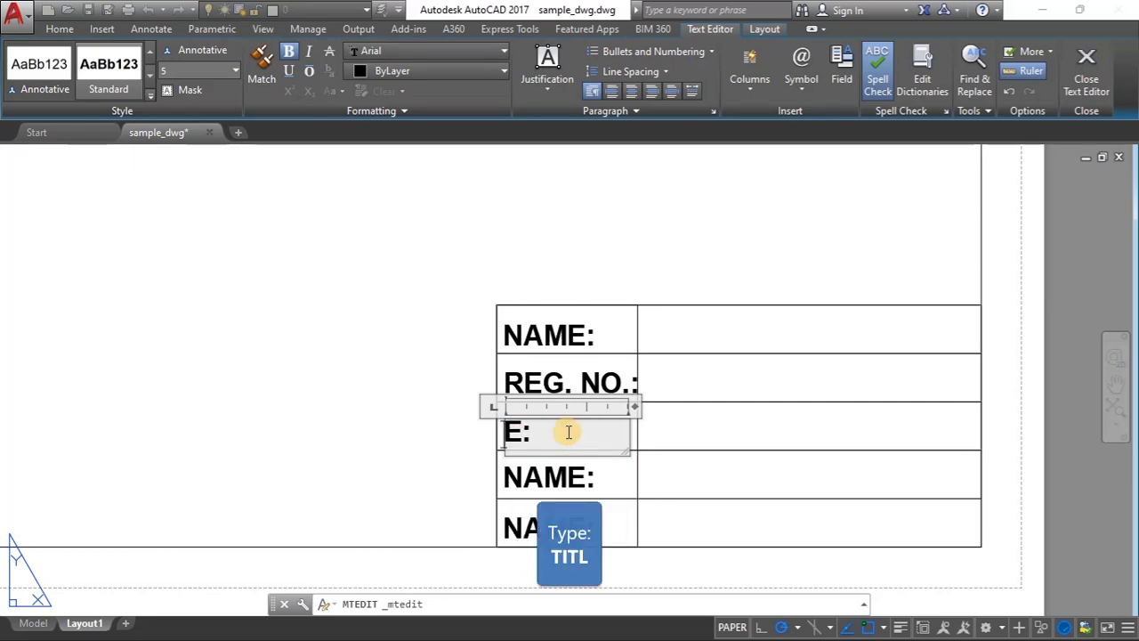
pyautogui.write('TITL')
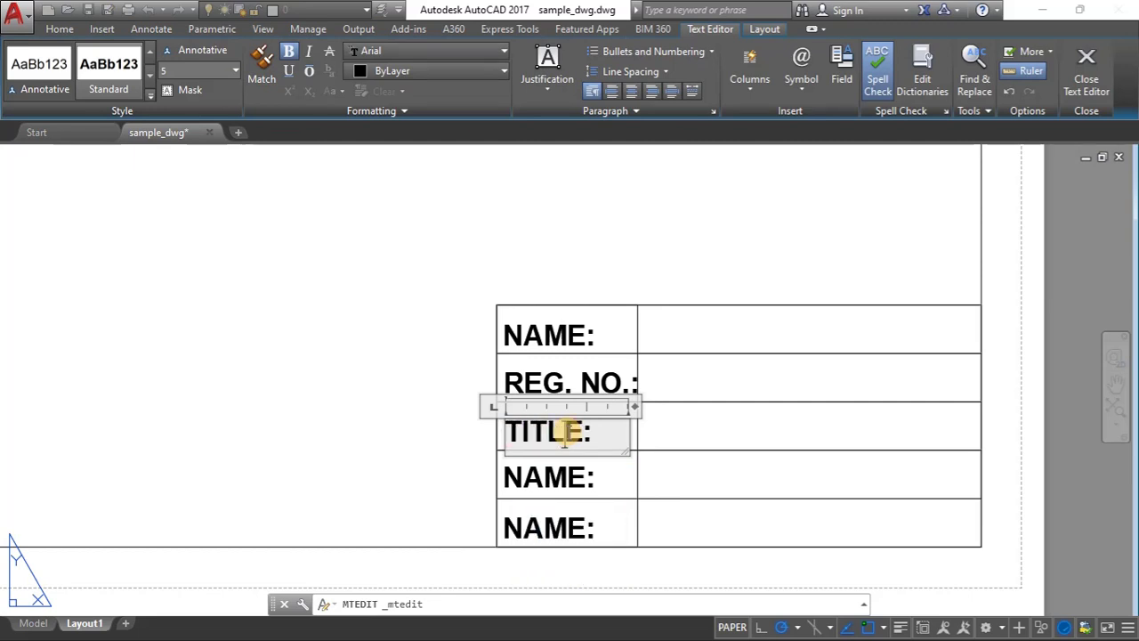
pyautogui.doubleClick(555, 477)
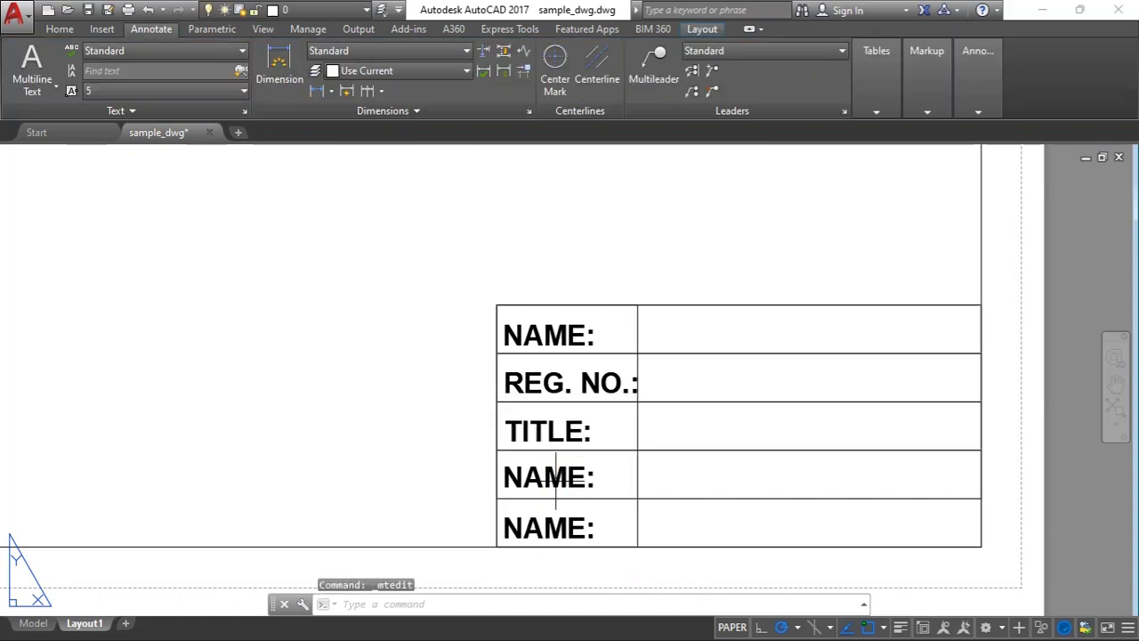
# - Change the fourth row's label to "GROUP:" and finish the text edit
pyautogui.doubleClick(552, 477)
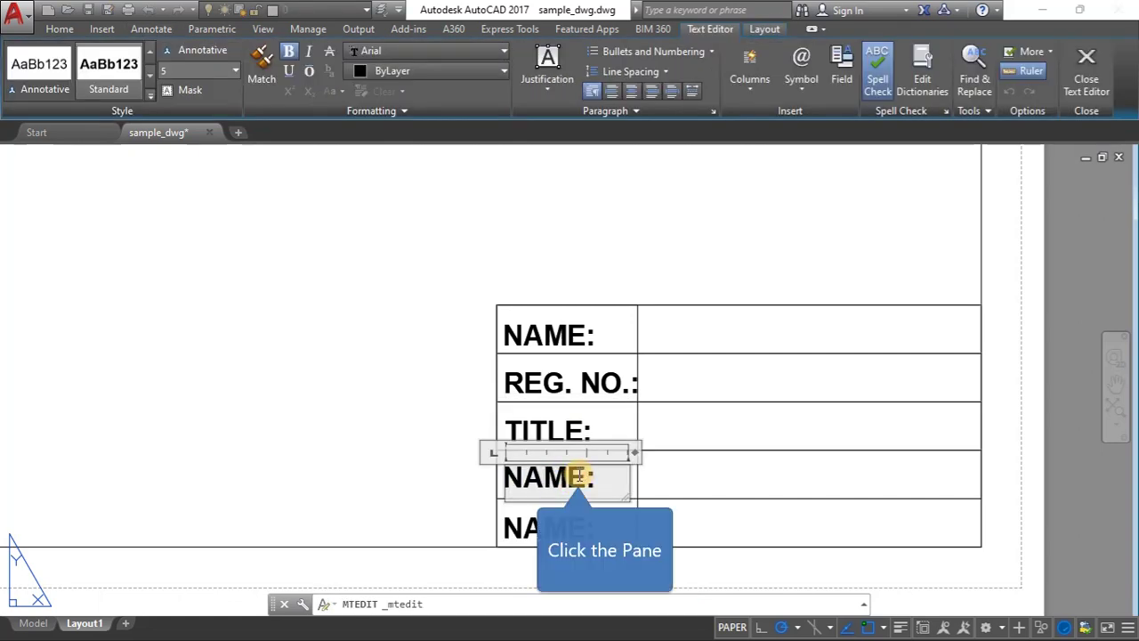
pyautogui.click(578, 477)
pyautogui.press('BackSpace')
pyautogui.press('BackSpace')
pyautogui.press('BackSpace')
pyautogui.press('BackSpace')
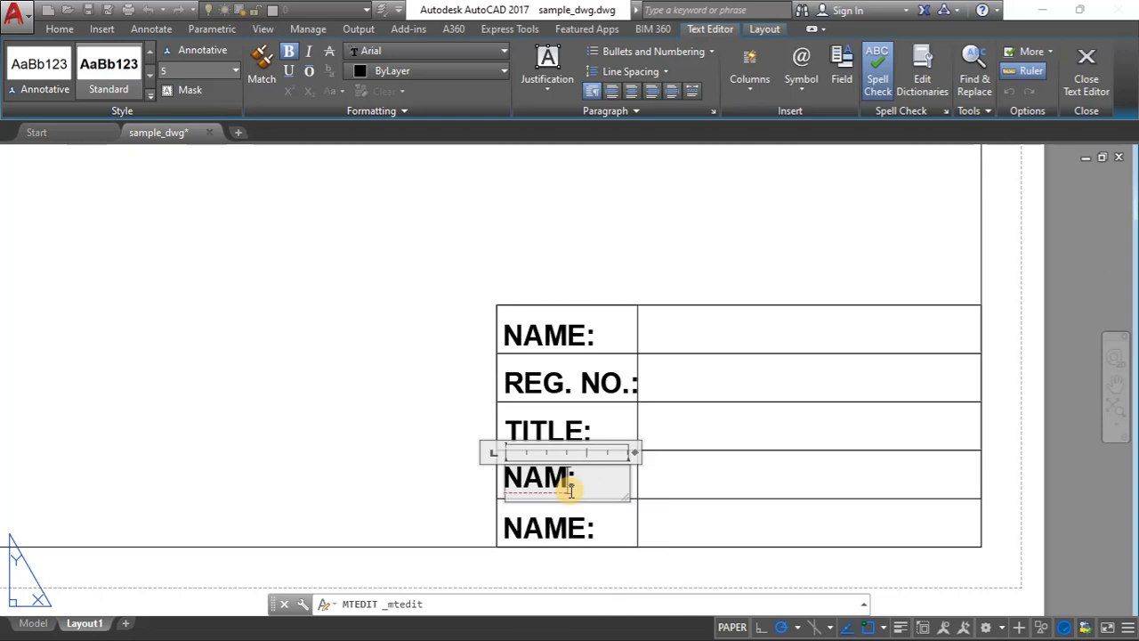
pyautogui.write('GROUP:')
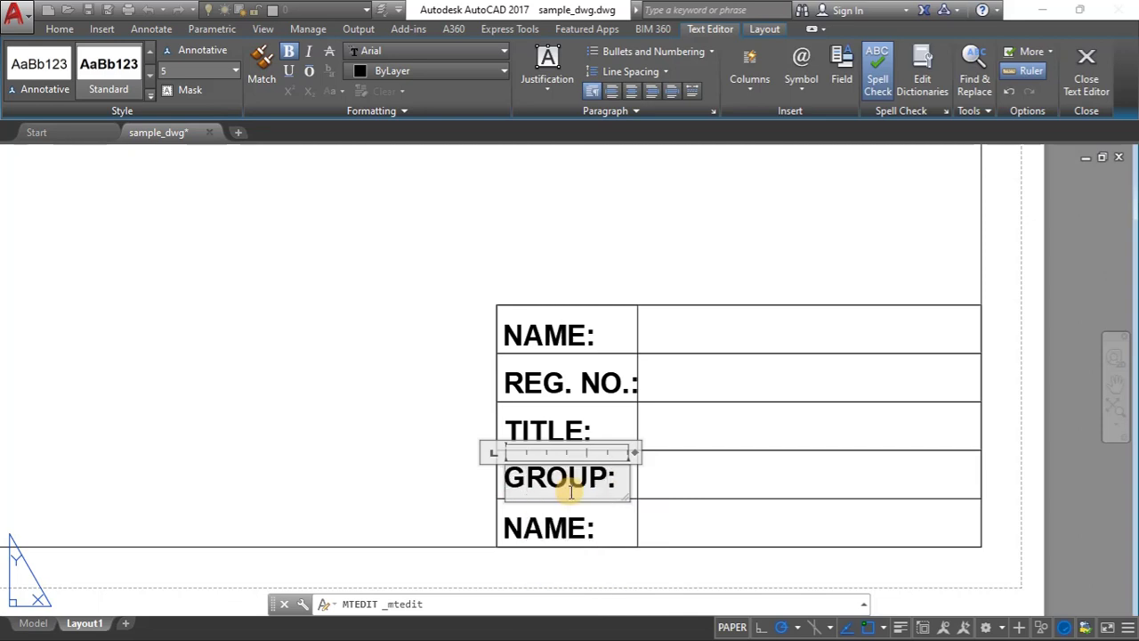
pyautogui.click(550, 529)
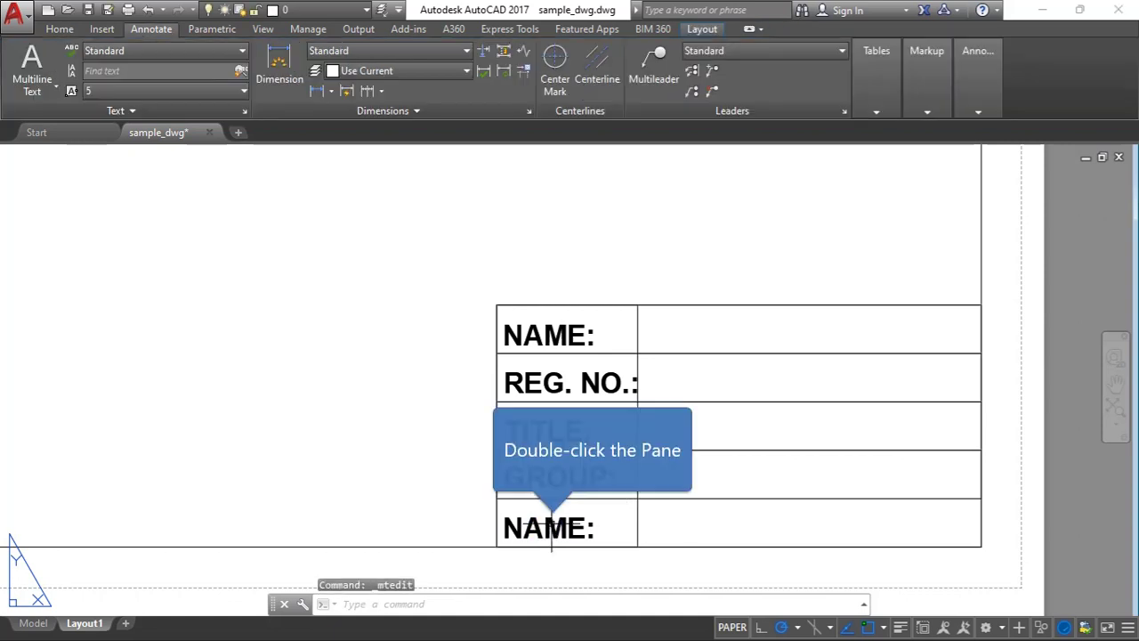
# - Change the last row's label to "DATE:" and finish the text edit
pyautogui.click(550, 530)
pyautogui.doubleClick(566, 528)
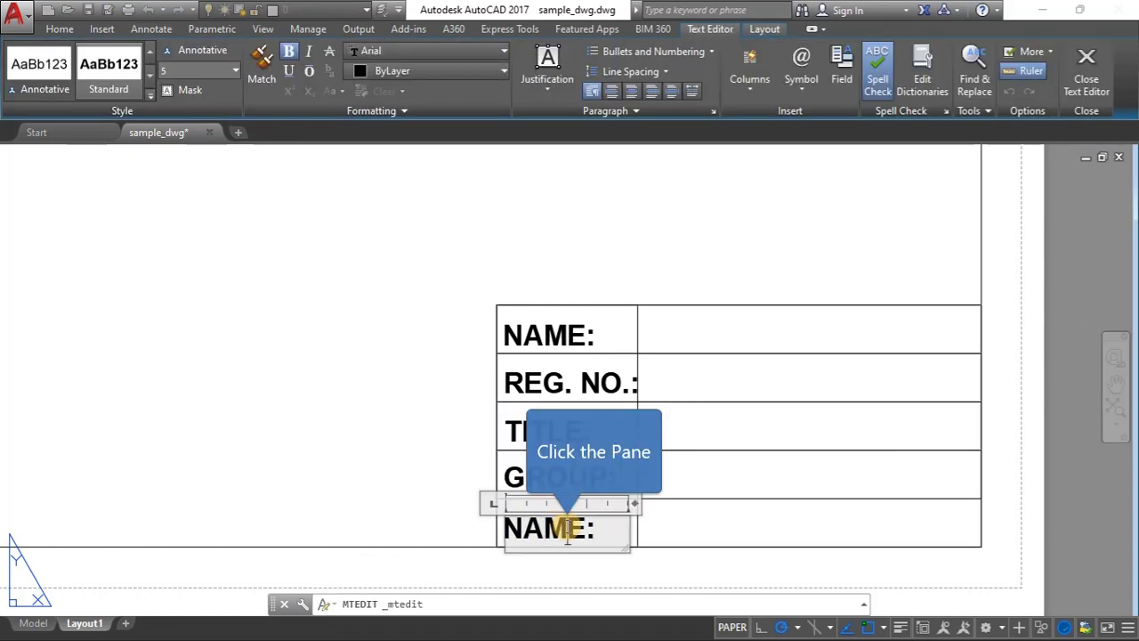
pyautogui.click(566, 529)
pyautogui.press('BackSpace')
pyautogui.press('BackSpace')
pyautogui.press('BackSpace')
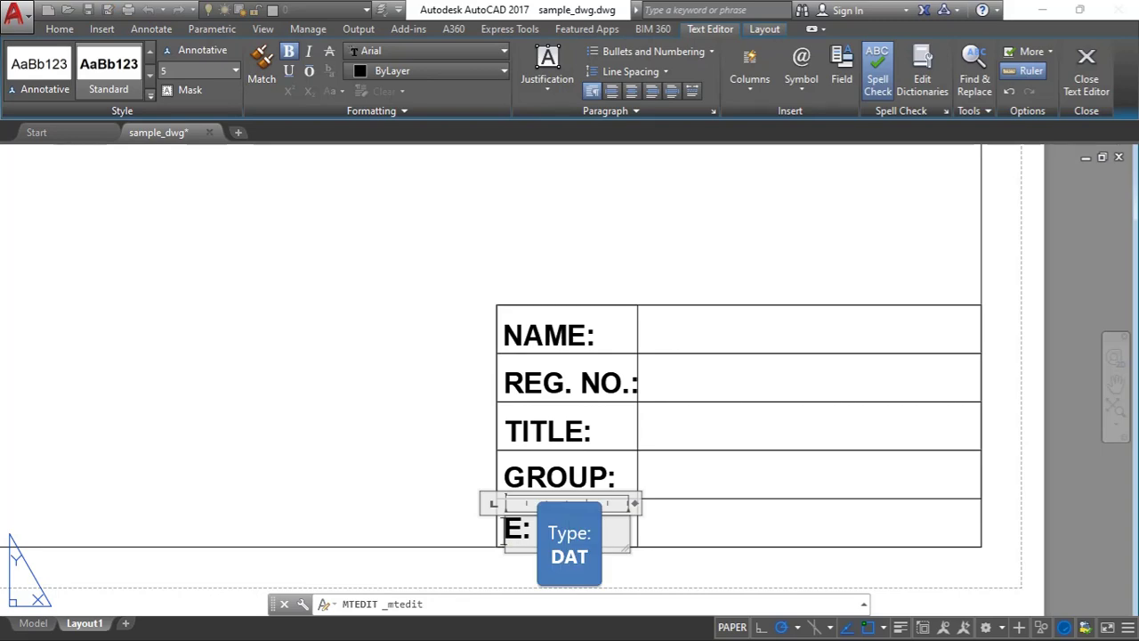
pyautogui.write('DAT')
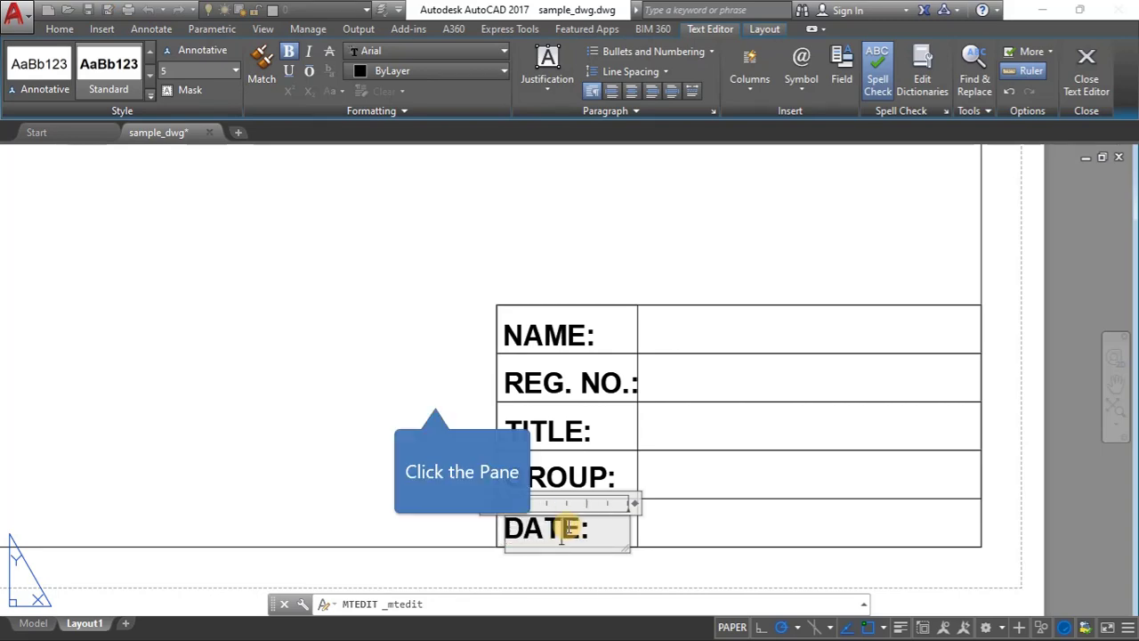
pyautogui.click(443, 374)
# - Set the Standard text style's height to 3 and apply the change
pyautogui.scroll(-4, 406, 285)
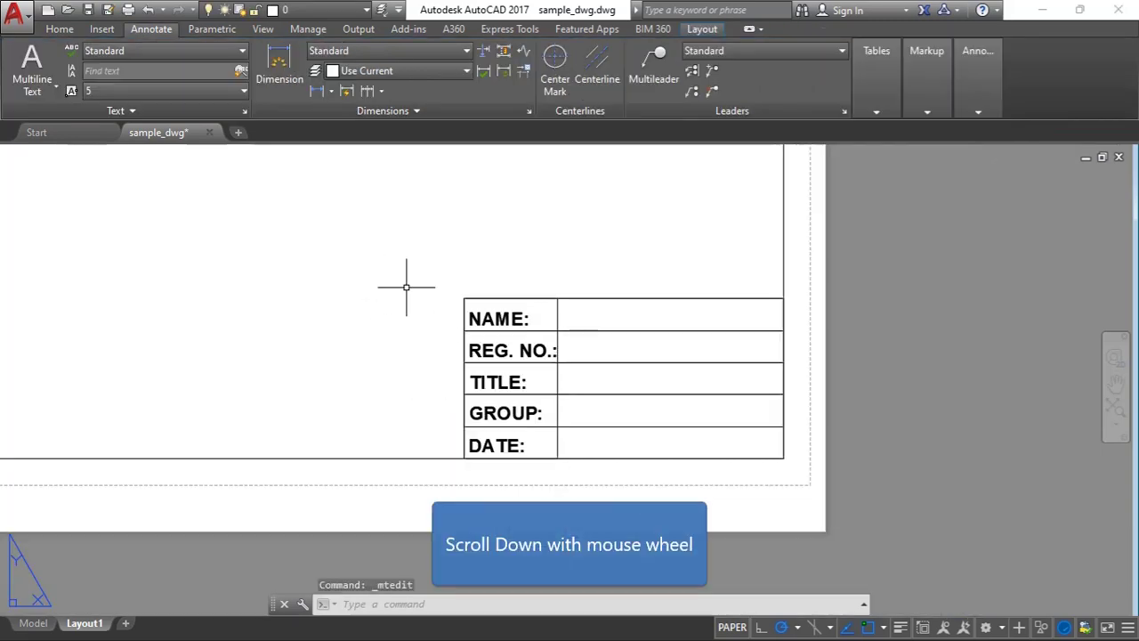
pyautogui.scroll(3, 519, 375)
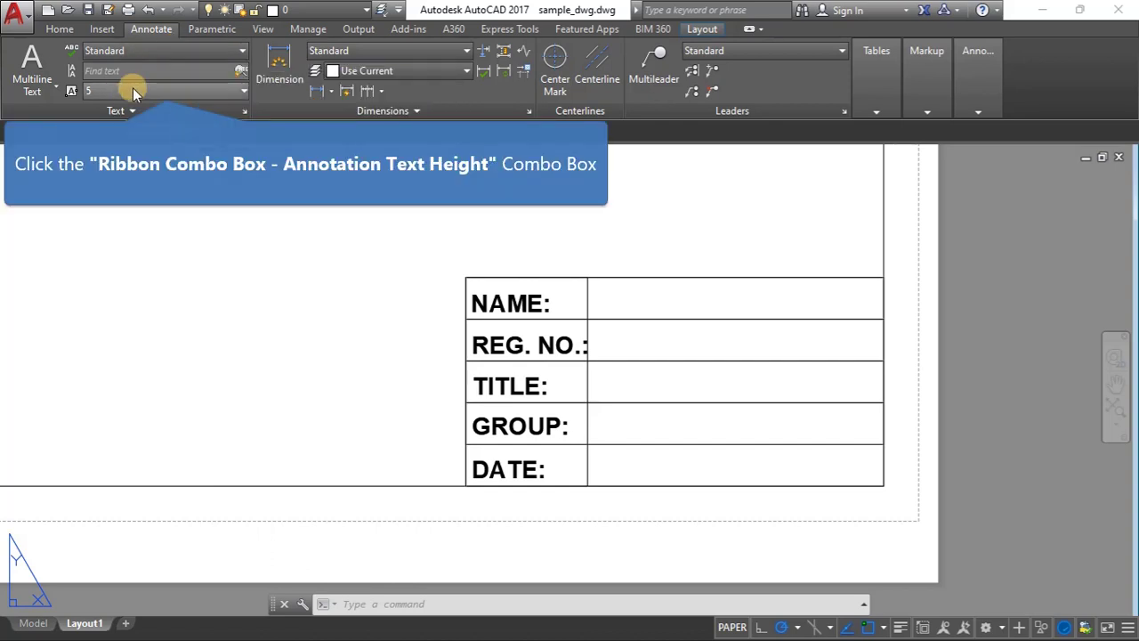
pyautogui.click(133, 92)
pyautogui.press('Return')
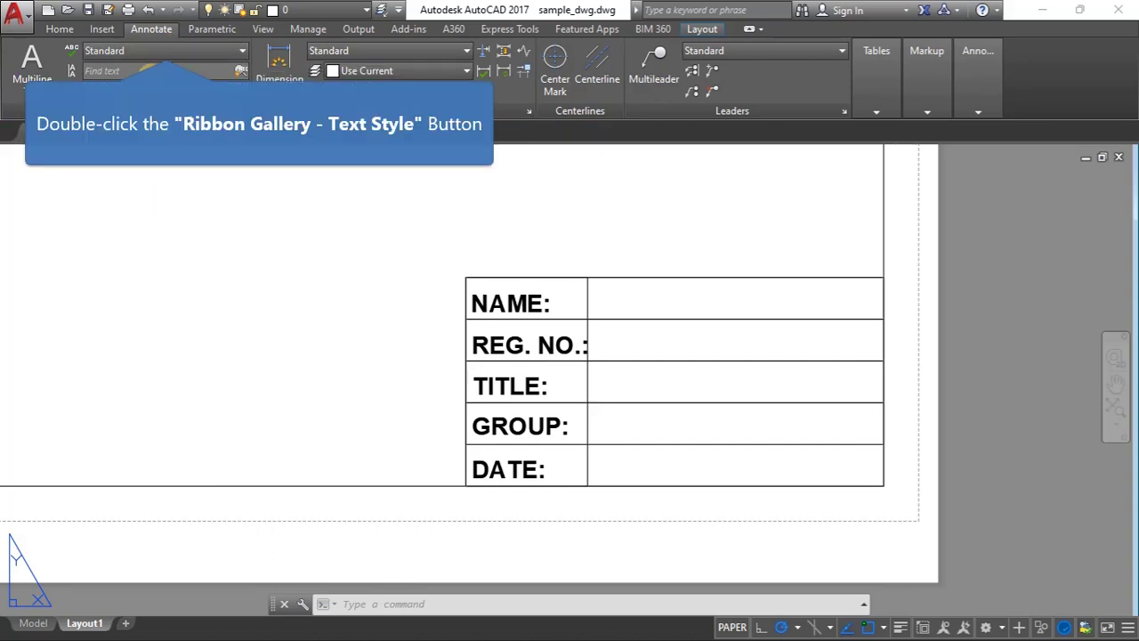
pyautogui.doubleClick(166, 50)
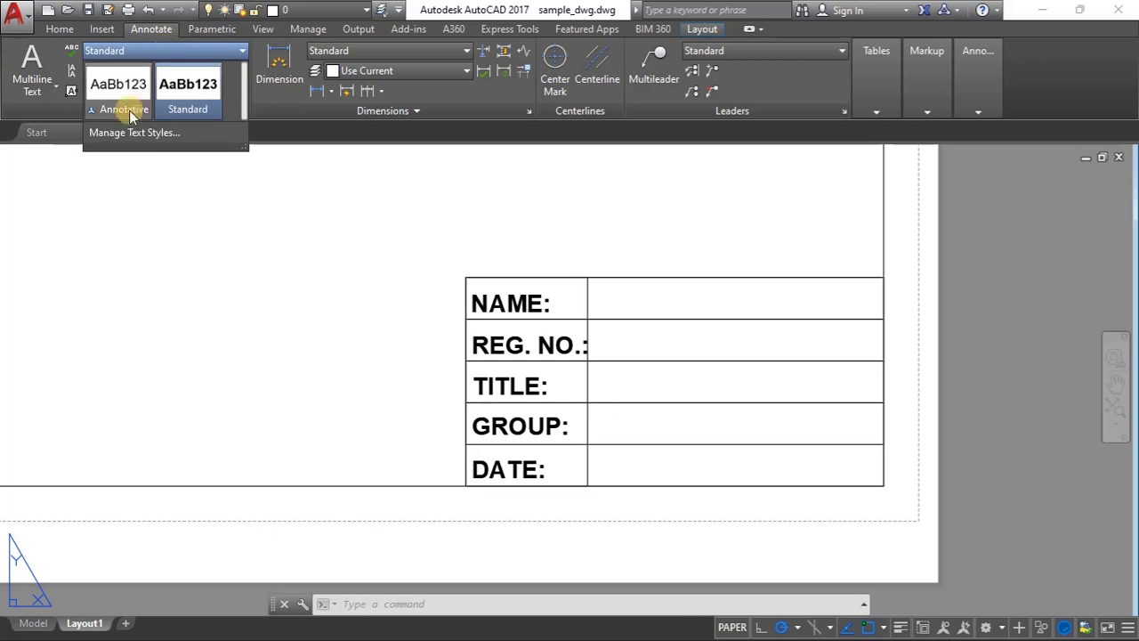
pyautogui.click(149, 134)
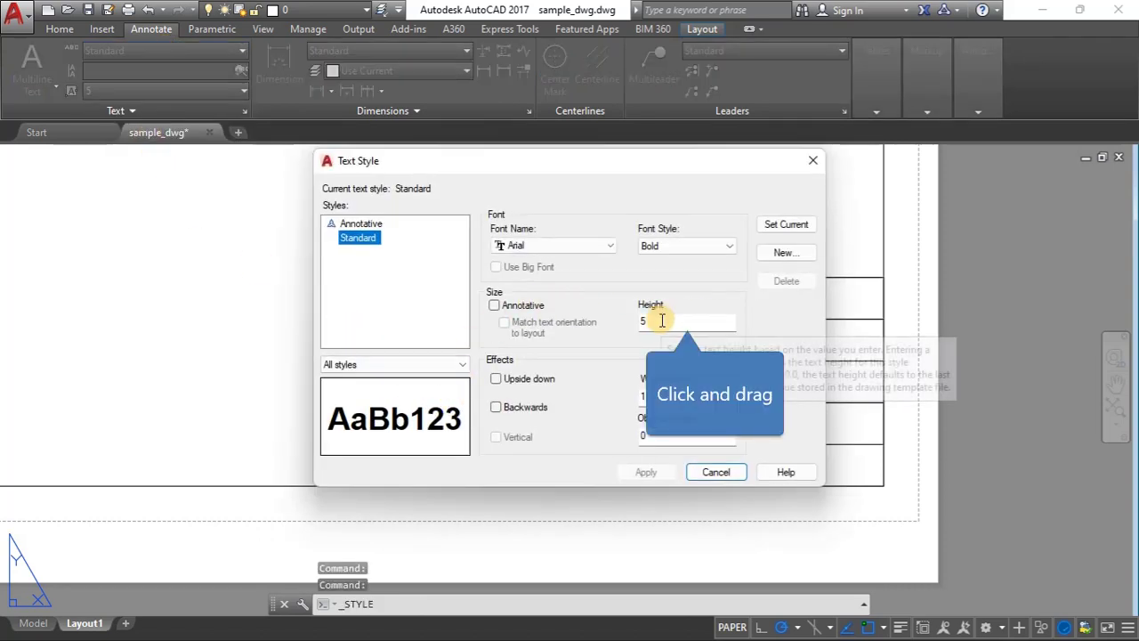
pyautogui.moveTo(659, 320); pyautogui.dragTo(619, 329)
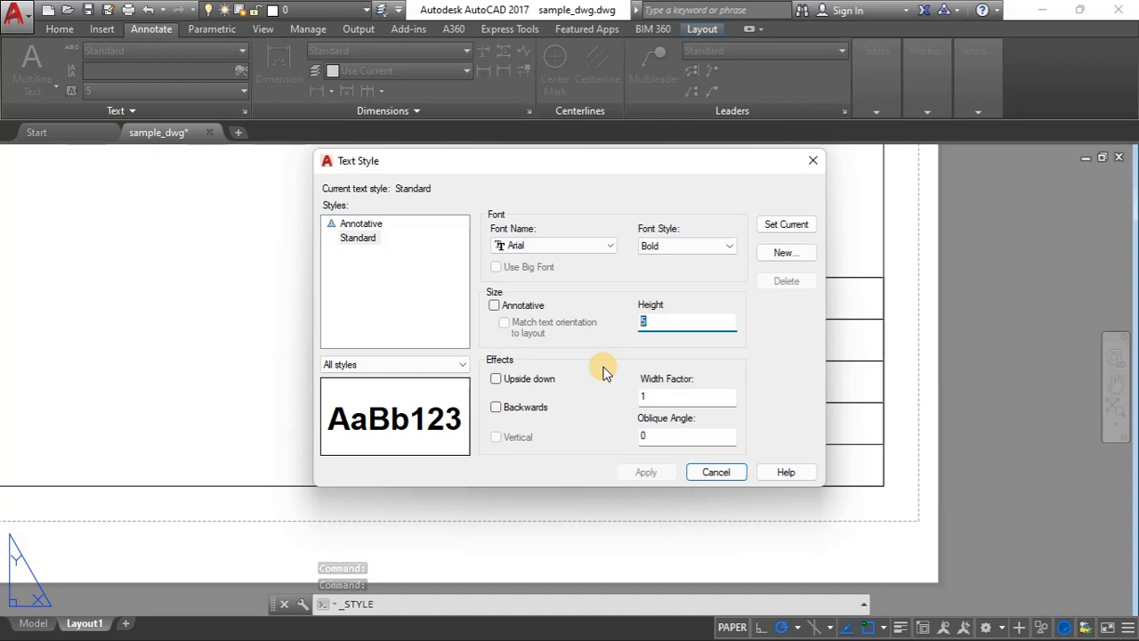
pyautogui.write('3')
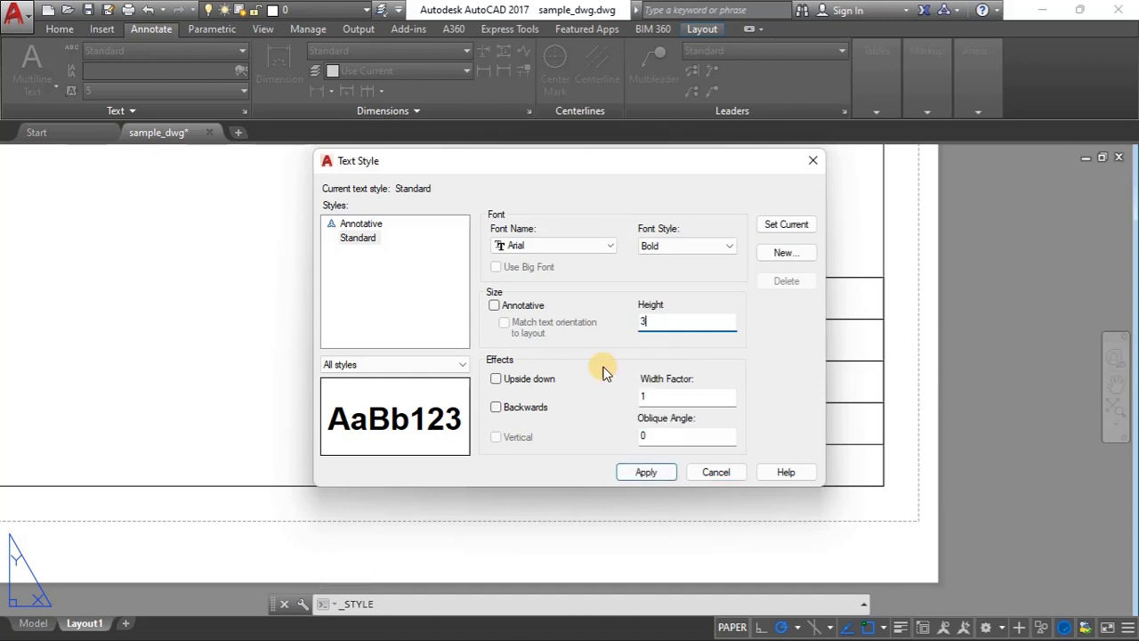
pyautogui.click(648, 472)
pyautogui.click(712, 472)
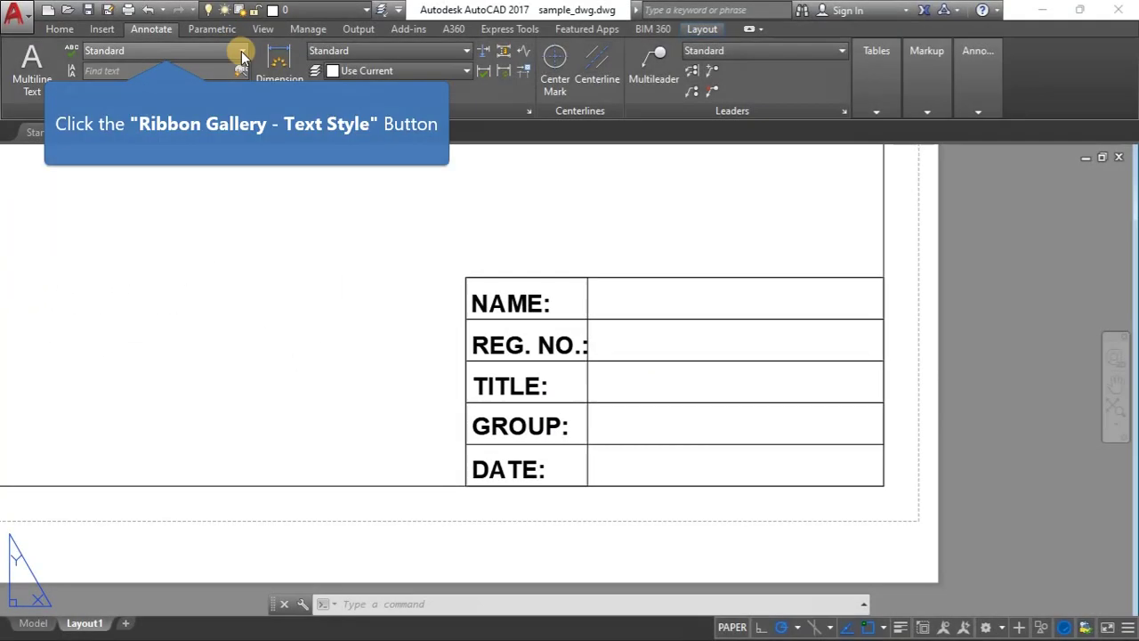
# - Create a new text style named style1 based on the Standard style
pyautogui.click(241, 50)
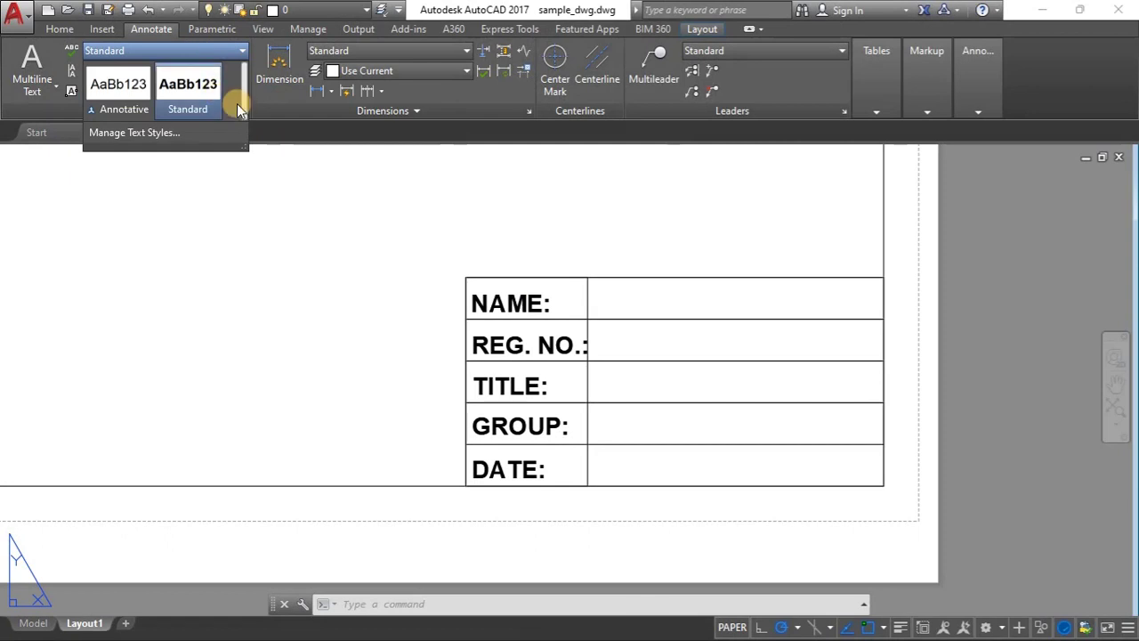
pyautogui.click(172, 132)
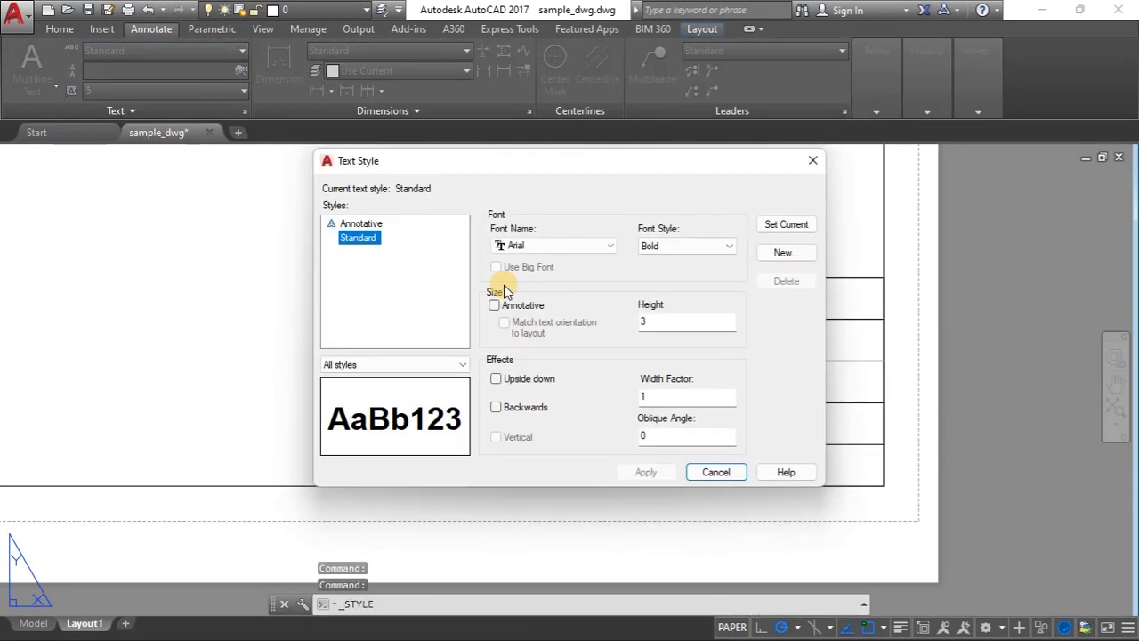
pyautogui.click(787, 253)
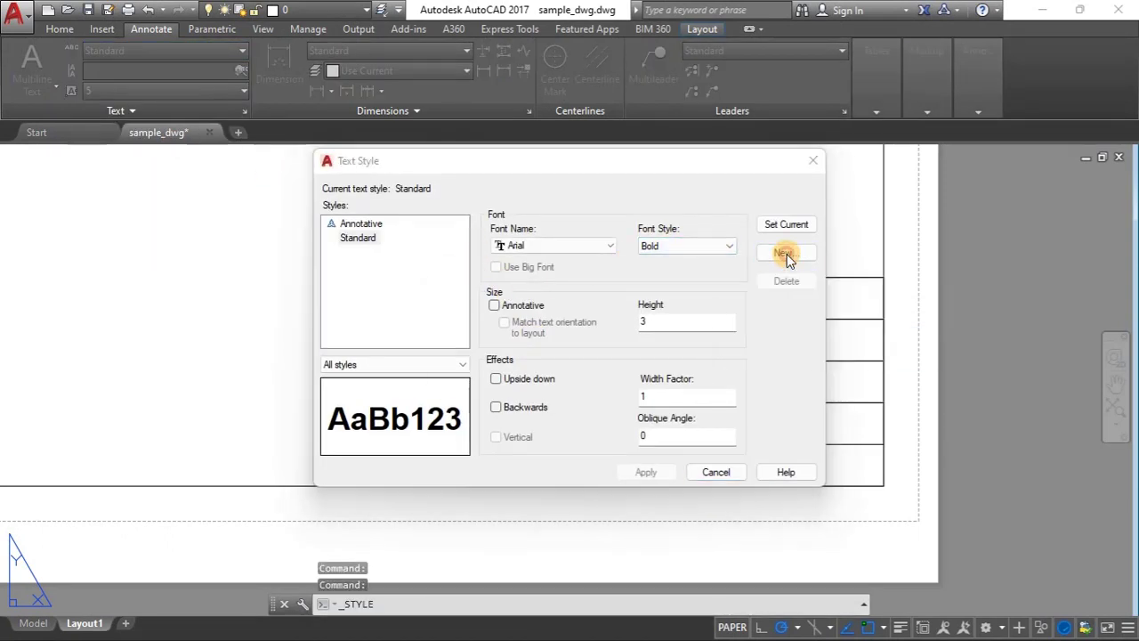
pyautogui.click(672, 319)
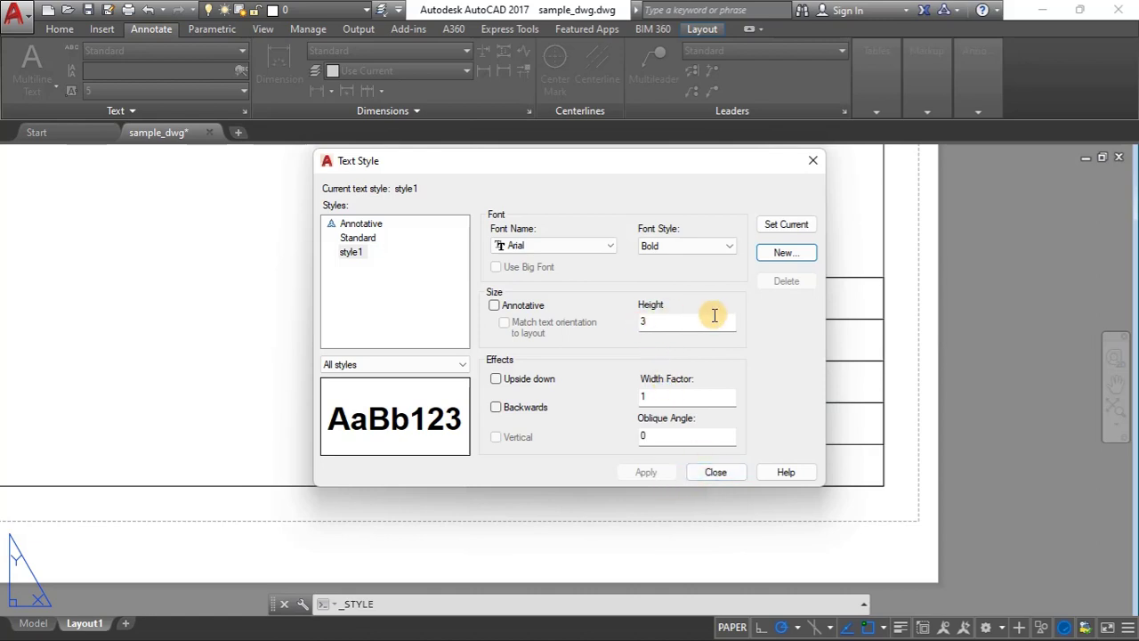
pyautogui.click(352, 252)
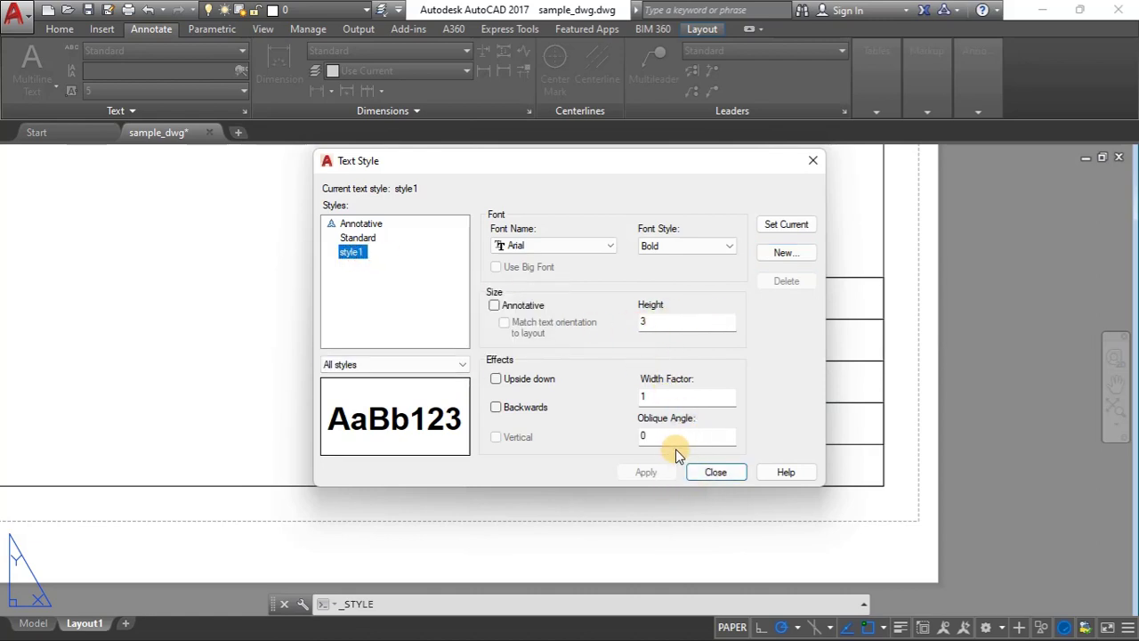
pyautogui.click(659, 318)
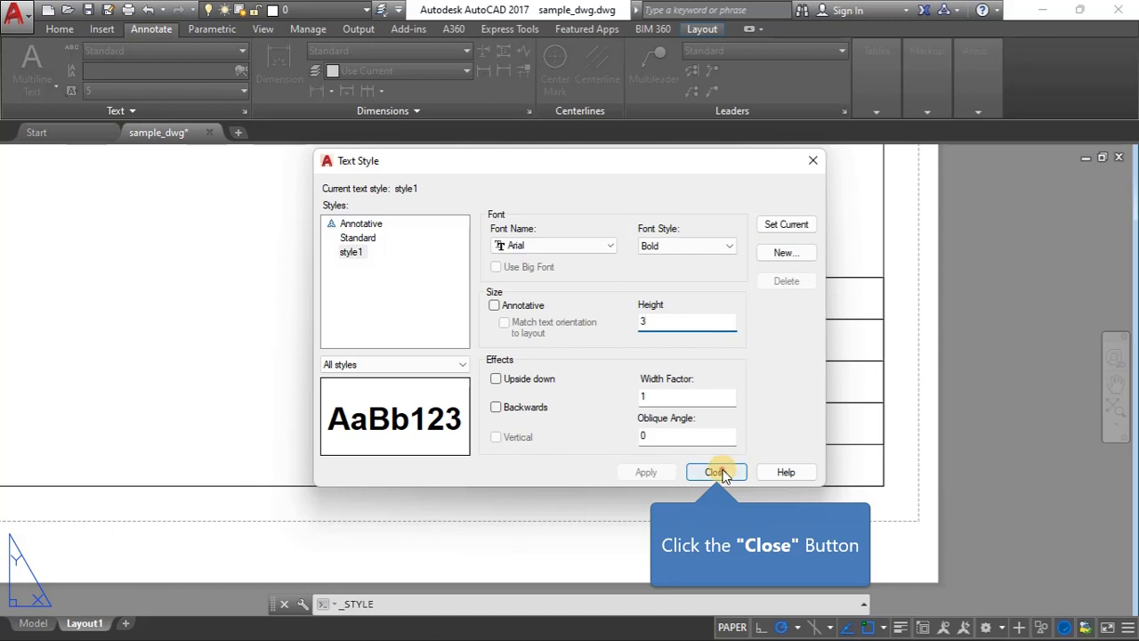
pyautogui.click(721, 471)
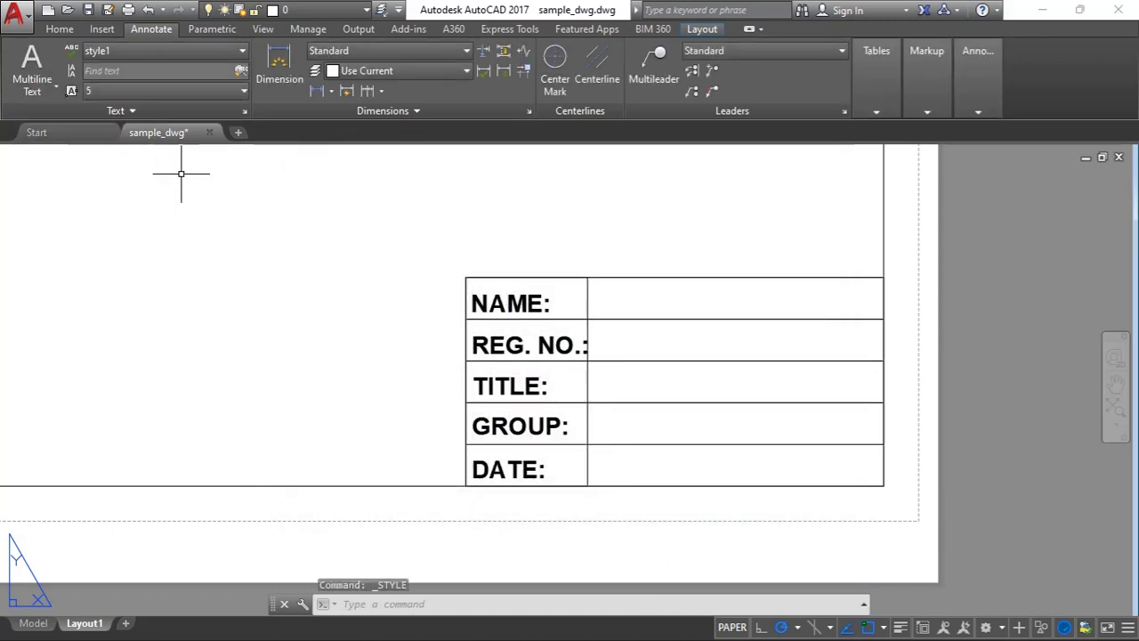
# - Assign text style style1 to the NAME, REG. NO., TITLE, GROUP and DATE labels, then clear the selection
pyautogui.click(529, 304)
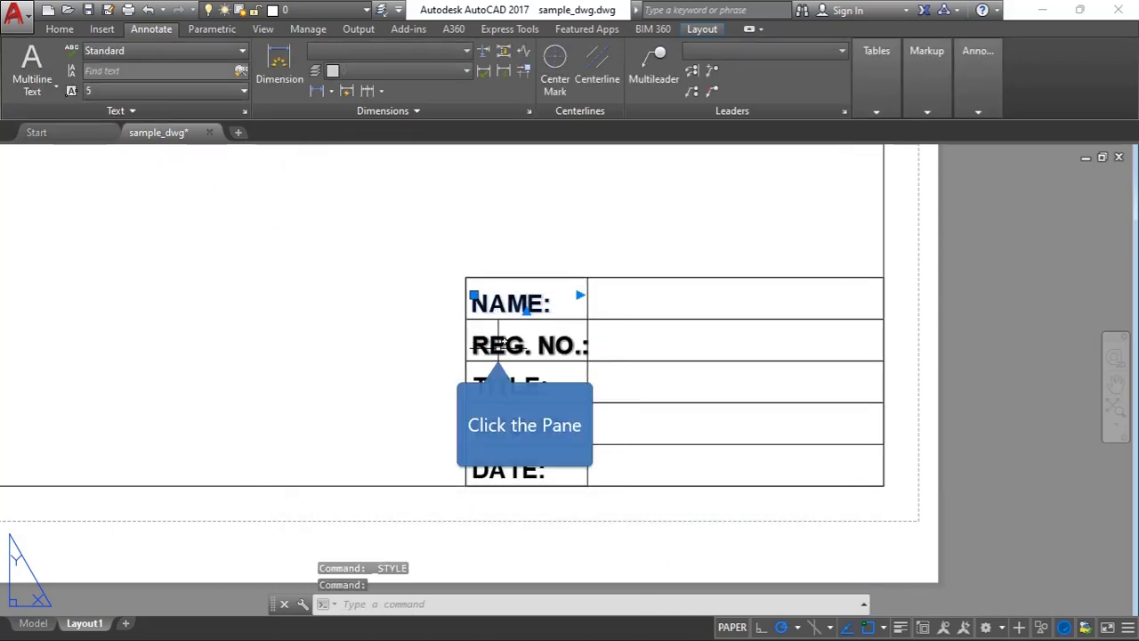
pyautogui.click(499, 344)
pyautogui.click(506, 386)
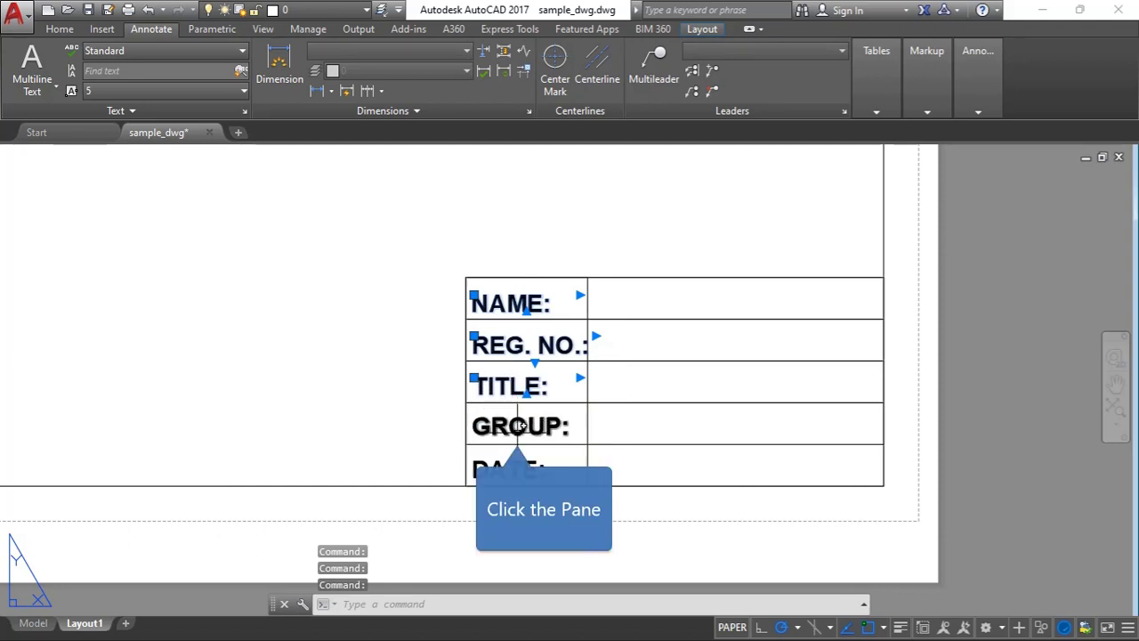
pyautogui.click(521, 426)
pyautogui.click(509, 469)
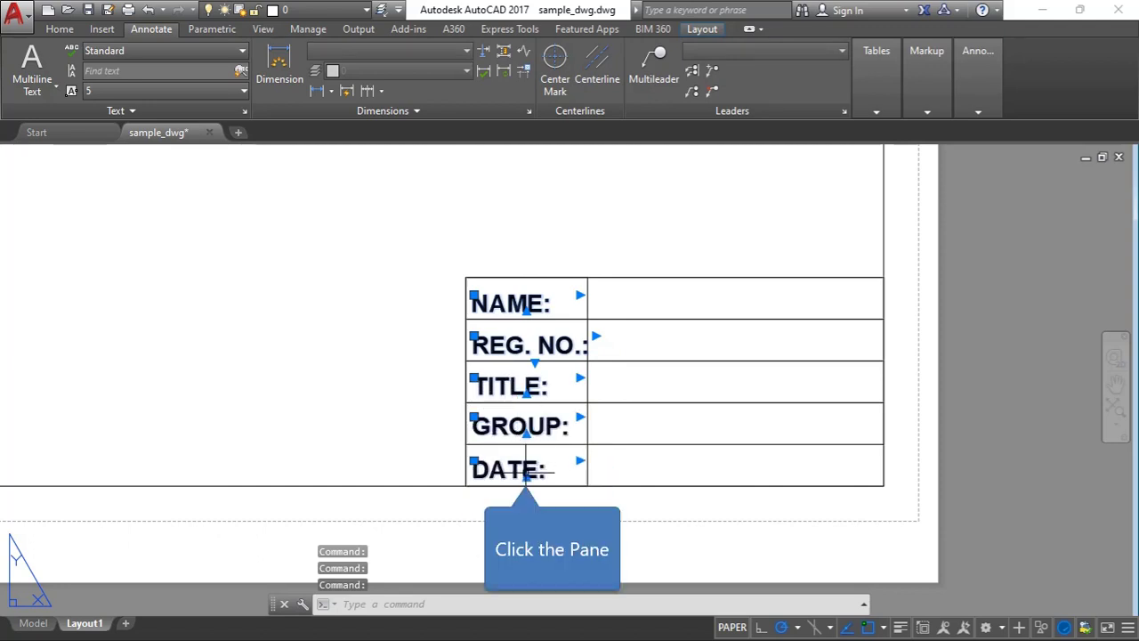
pyautogui.click(187, 53)
pyautogui.click(263, 82)
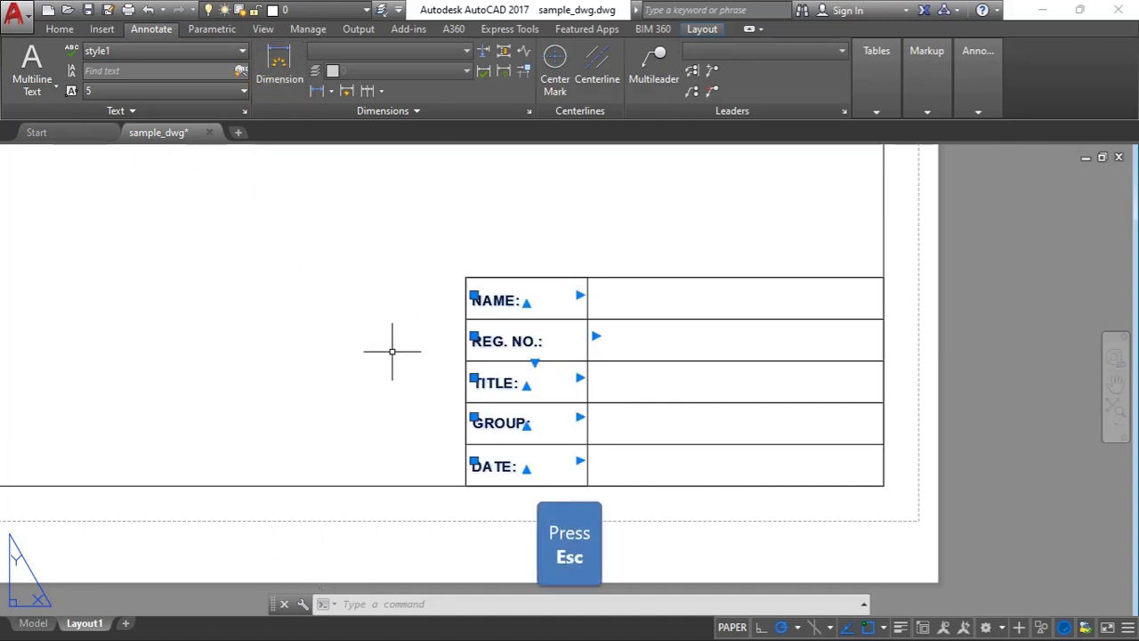
pyautogui.press('Escape')
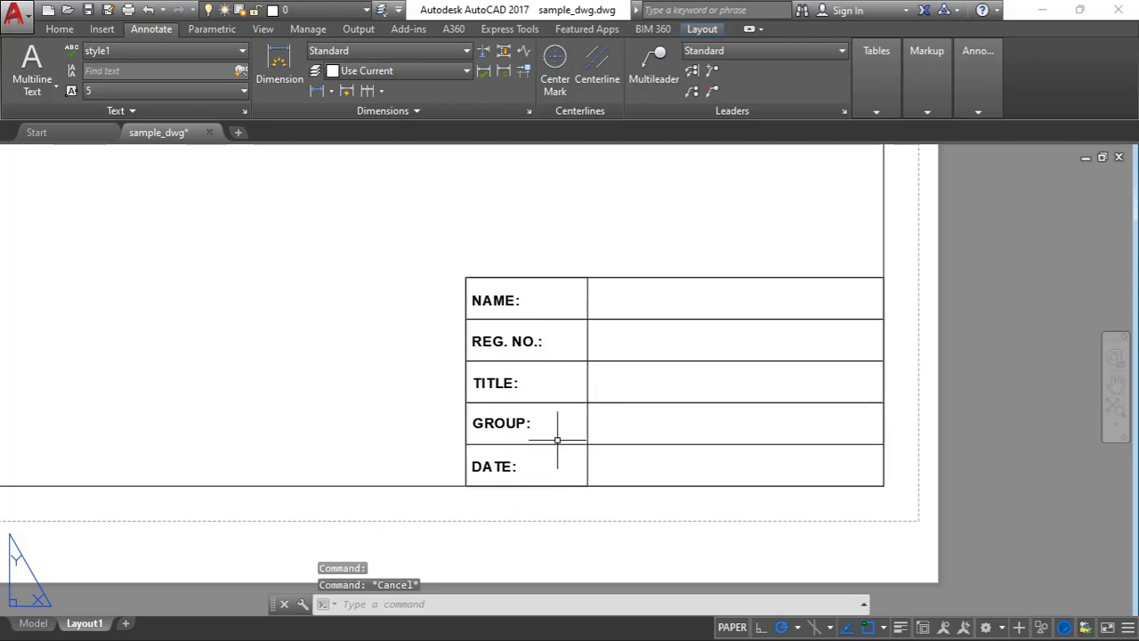
# - Create another new text style named style2 based on style1
pyautogui.scroll(-2, 375, 309)
pyautogui.scroll(3, 570, 320)
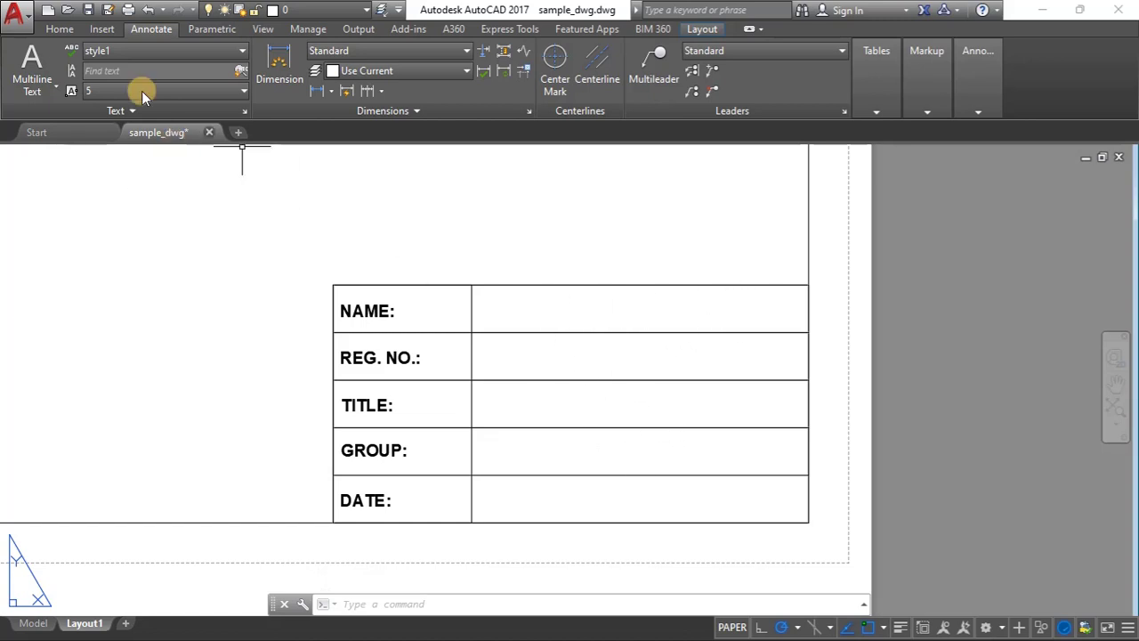
pyautogui.click(241, 50)
pyautogui.click(183, 132)
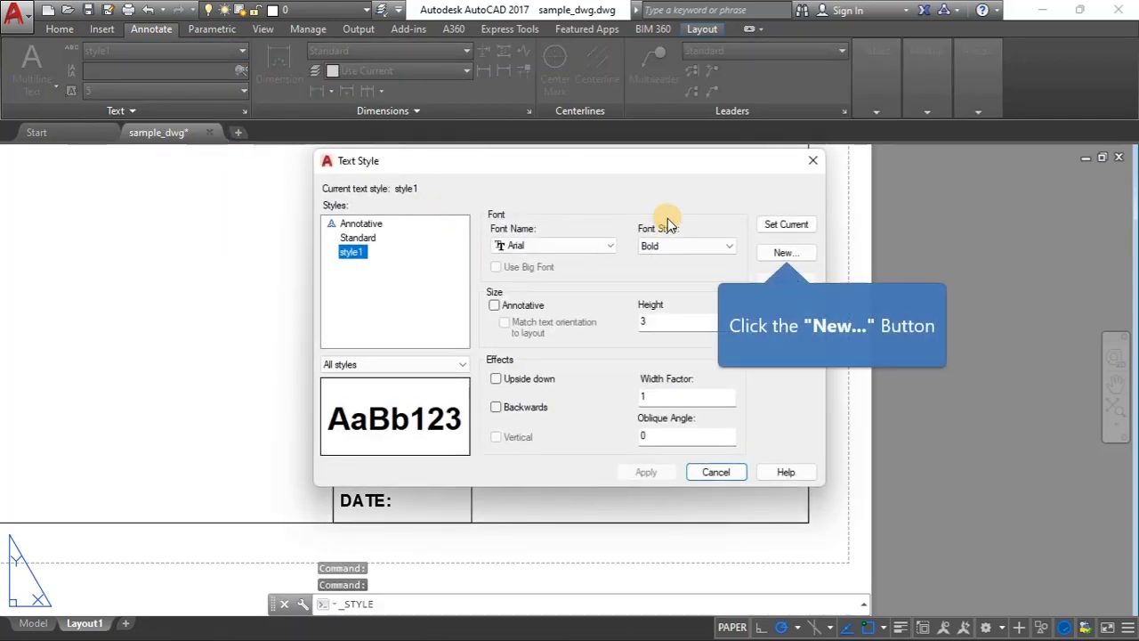
pyautogui.click(801, 253)
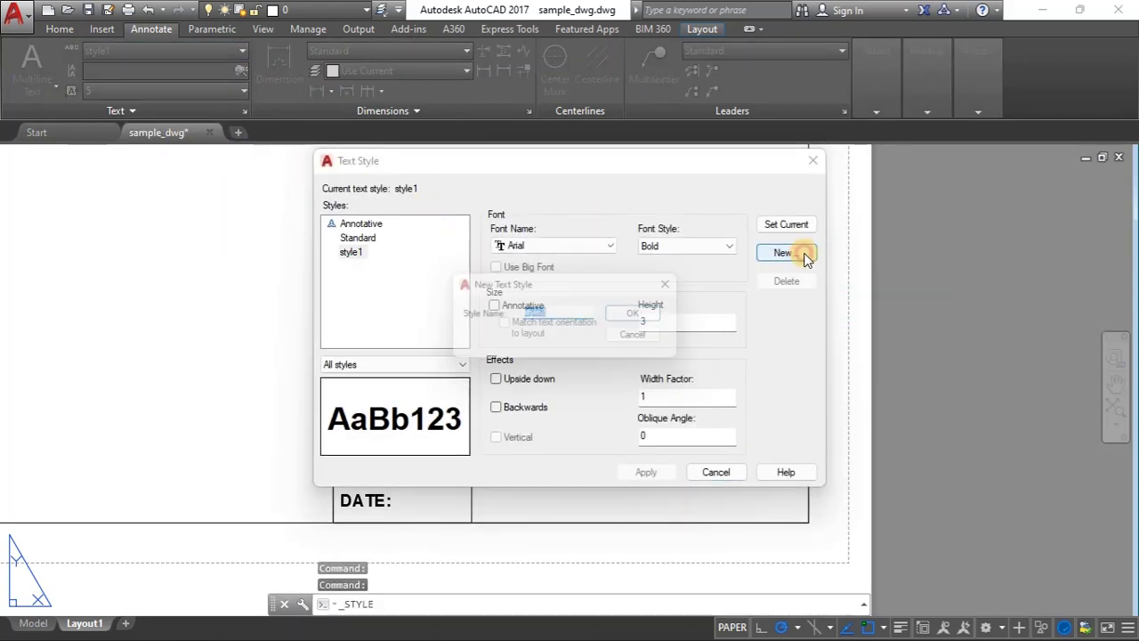
pyautogui.click(644, 315)
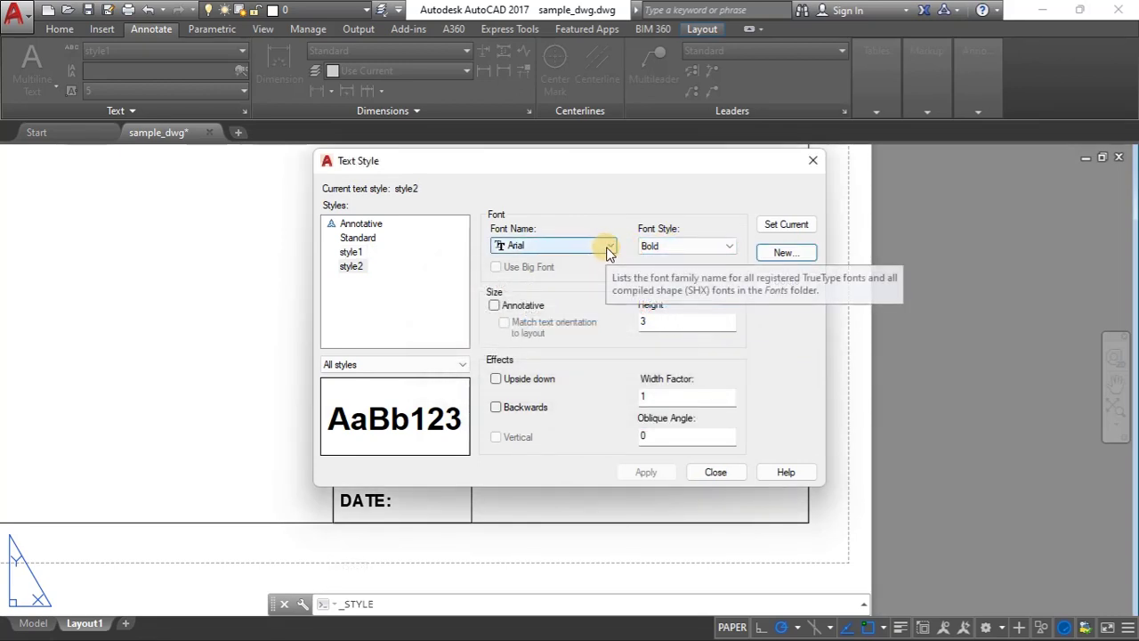
# - Set style2's font style to Regular, apply it and finish editing the text styles
pyautogui.click(692, 255)
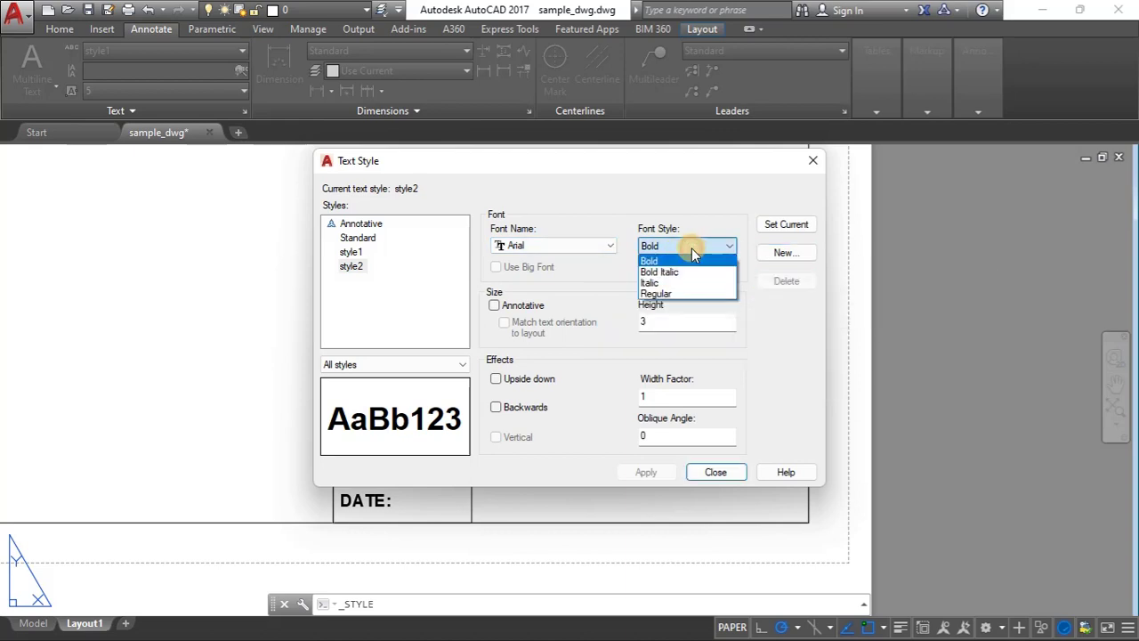
pyautogui.click(681, 294)
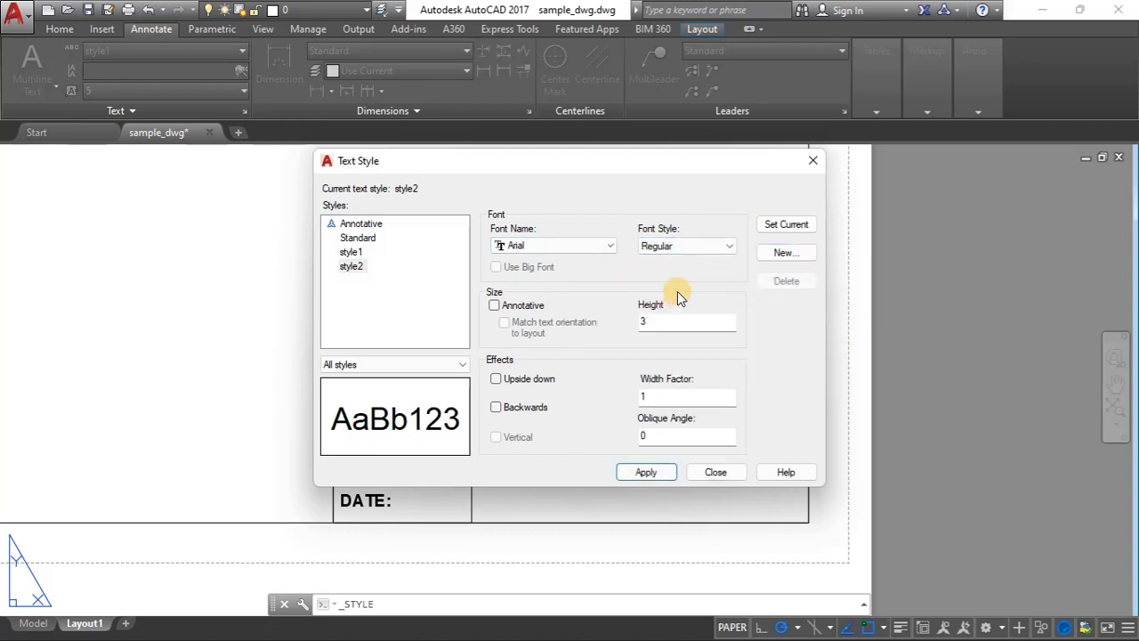
pyautogui.click(717, 246)
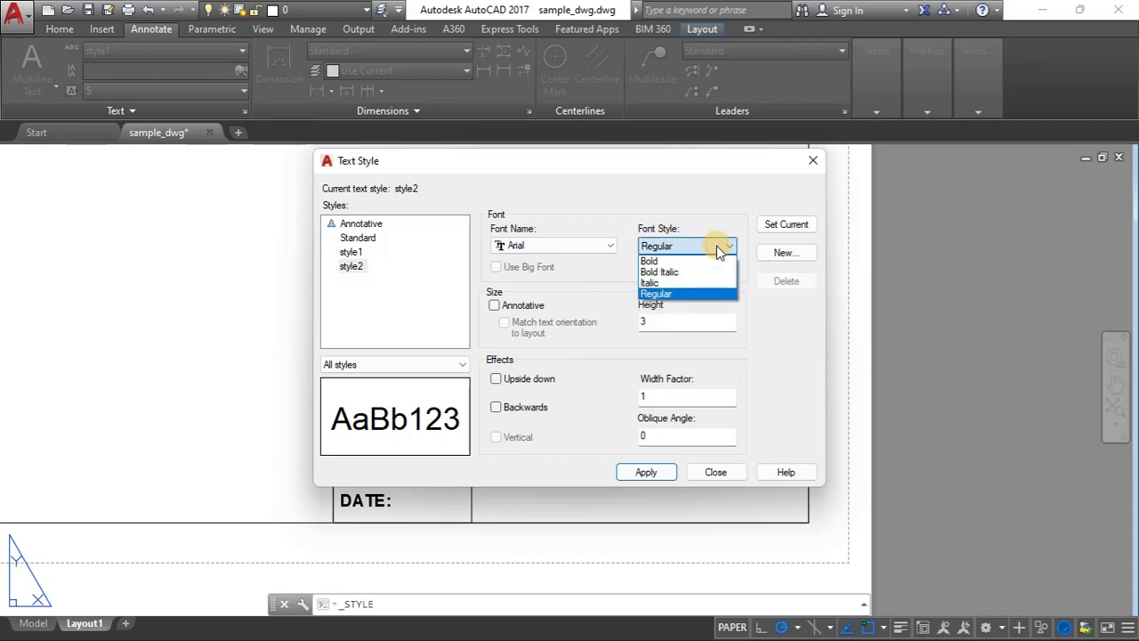
pyautogui.click(680, 282)
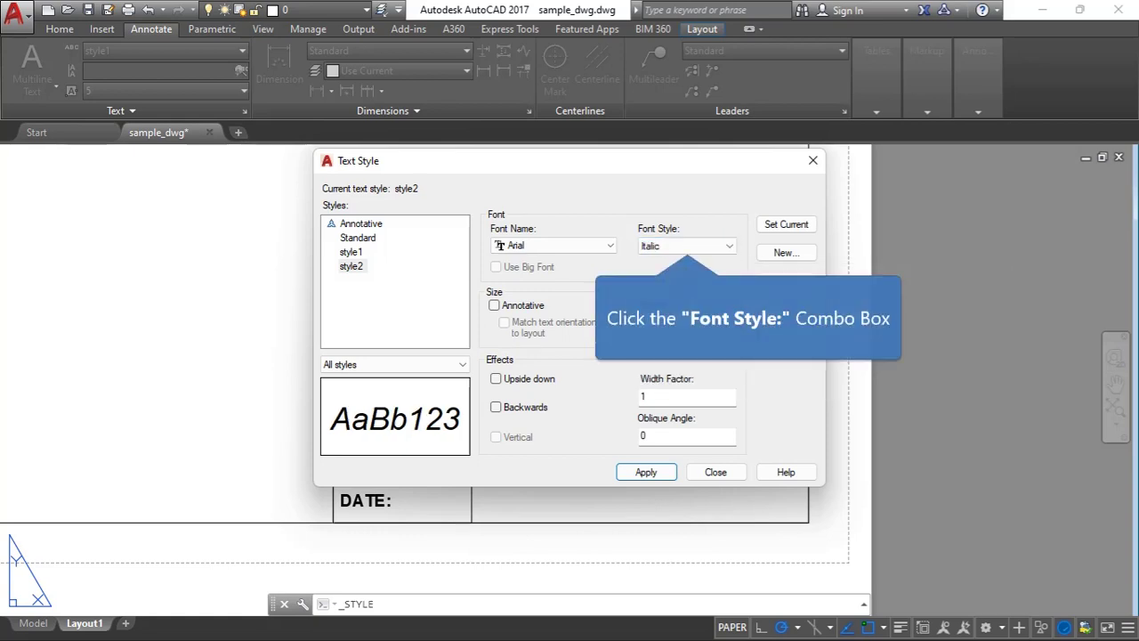
pyautogui.click(705, 246)
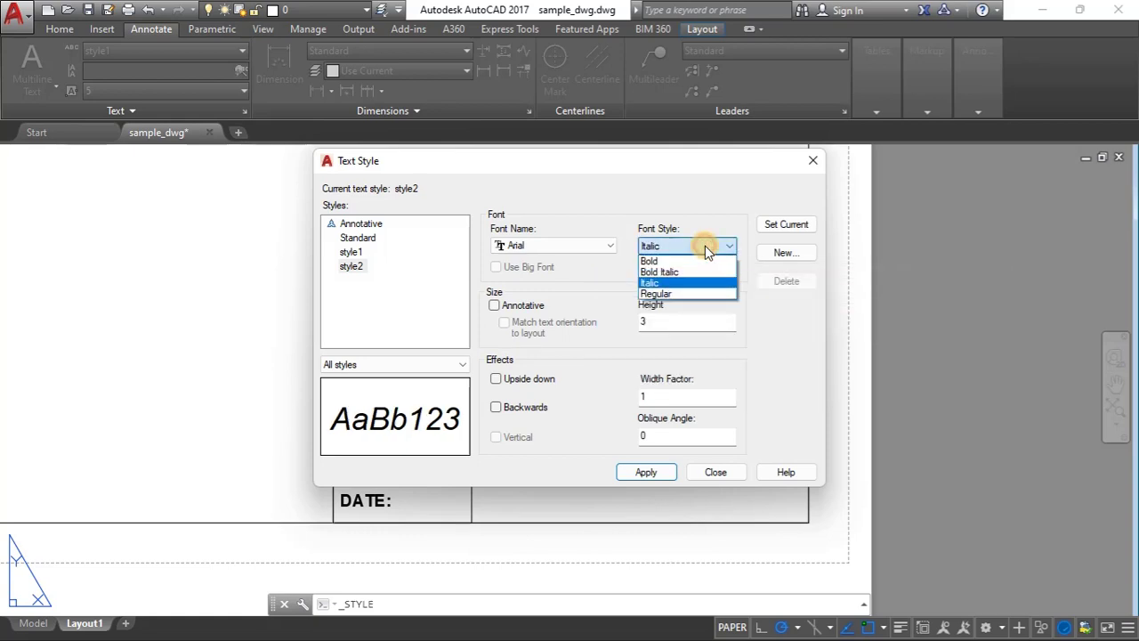
pyautogui.click(683, 294)
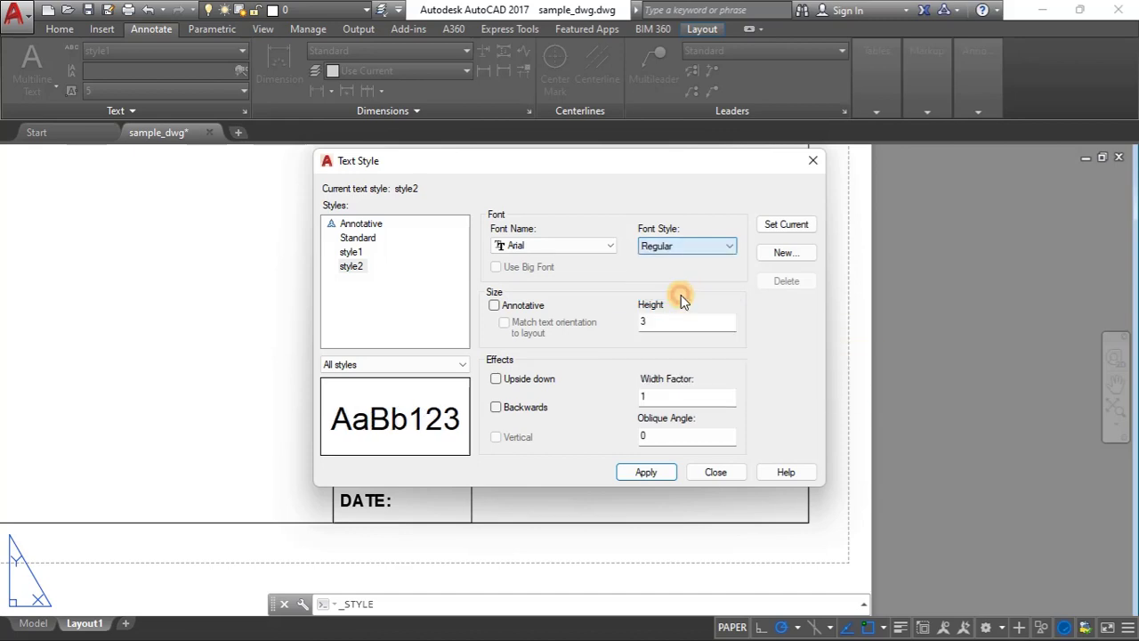
pyautogui.click(649, 472)
pyautogui.click(726, 472)
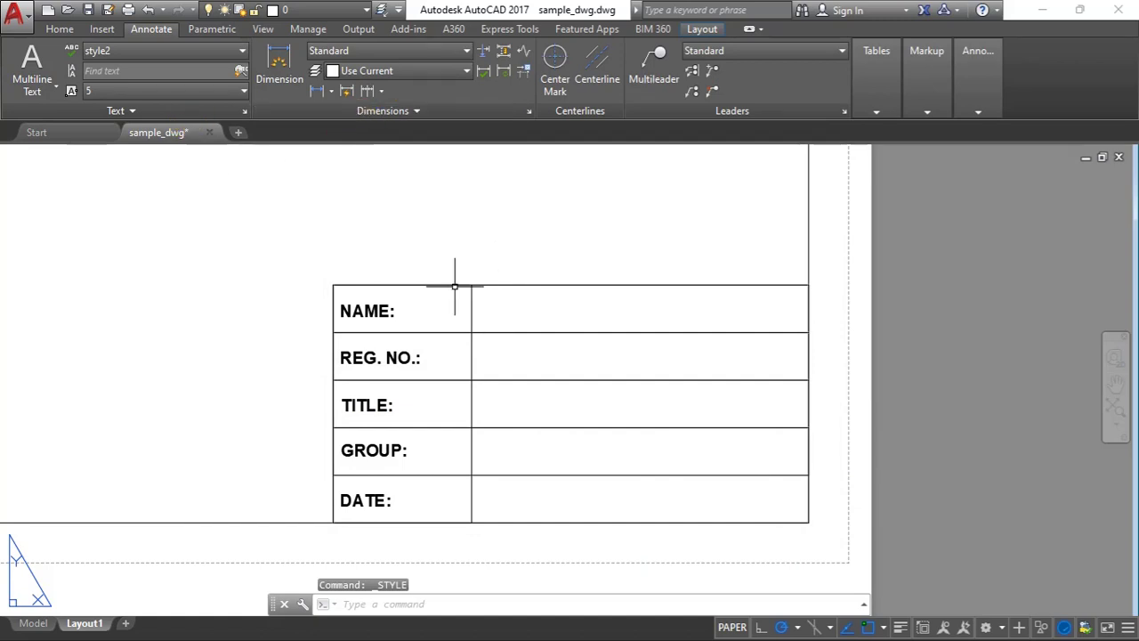
# - Add the multiline text MY NAME in style2 to the empty cell beside the NAME label in the title block
pyautogui.click(39, 57)
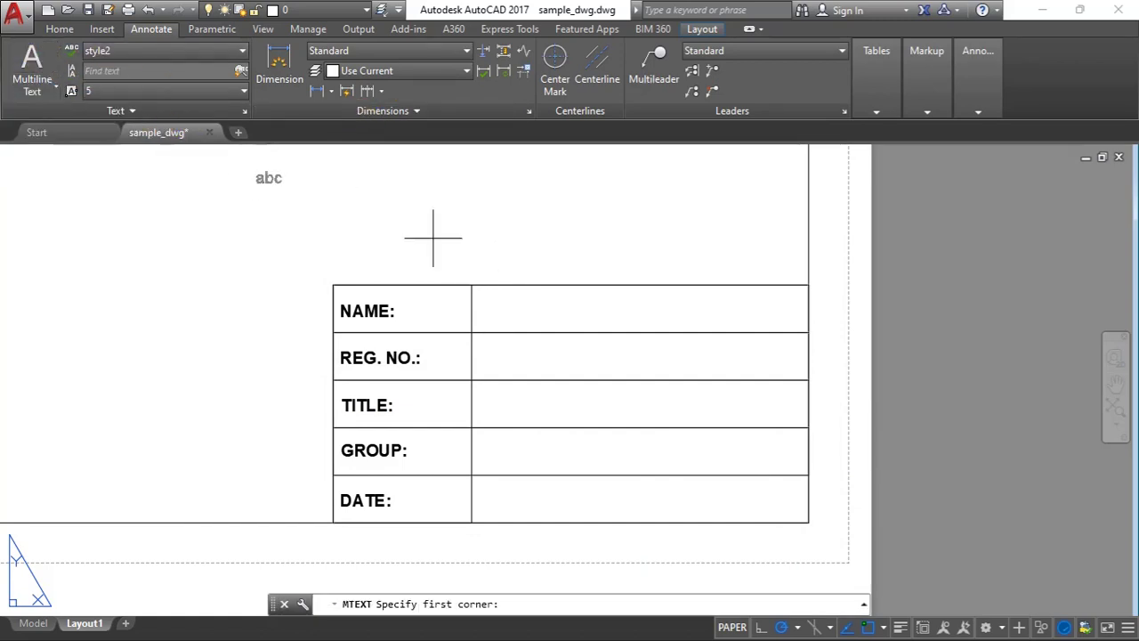
pyautogui.click(490, 302)
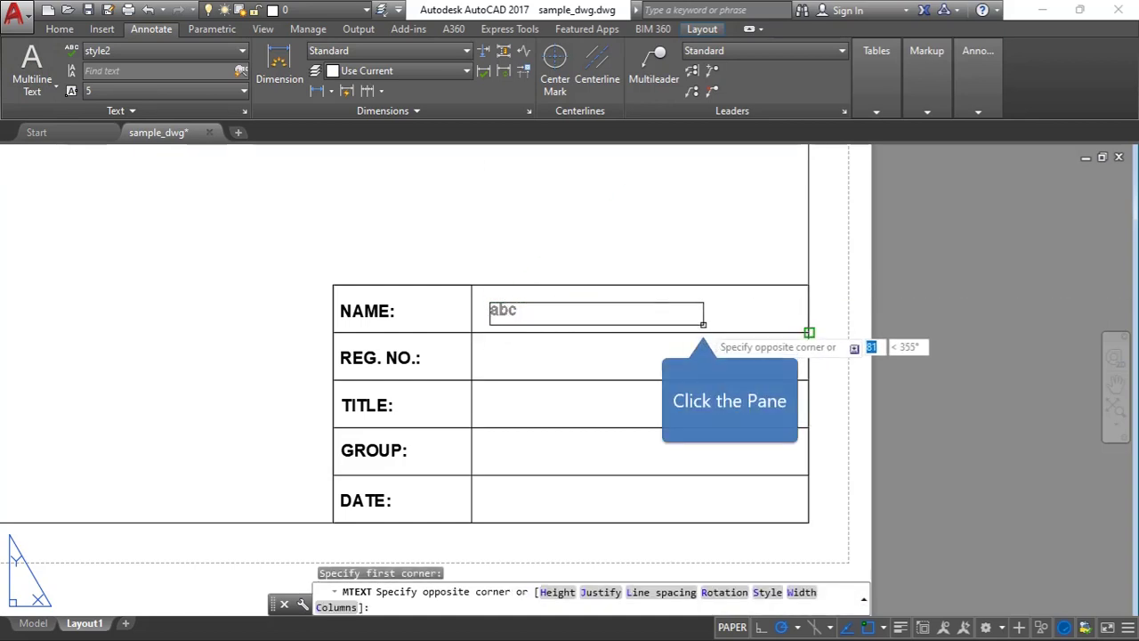
pyautogui.click(703, 325)
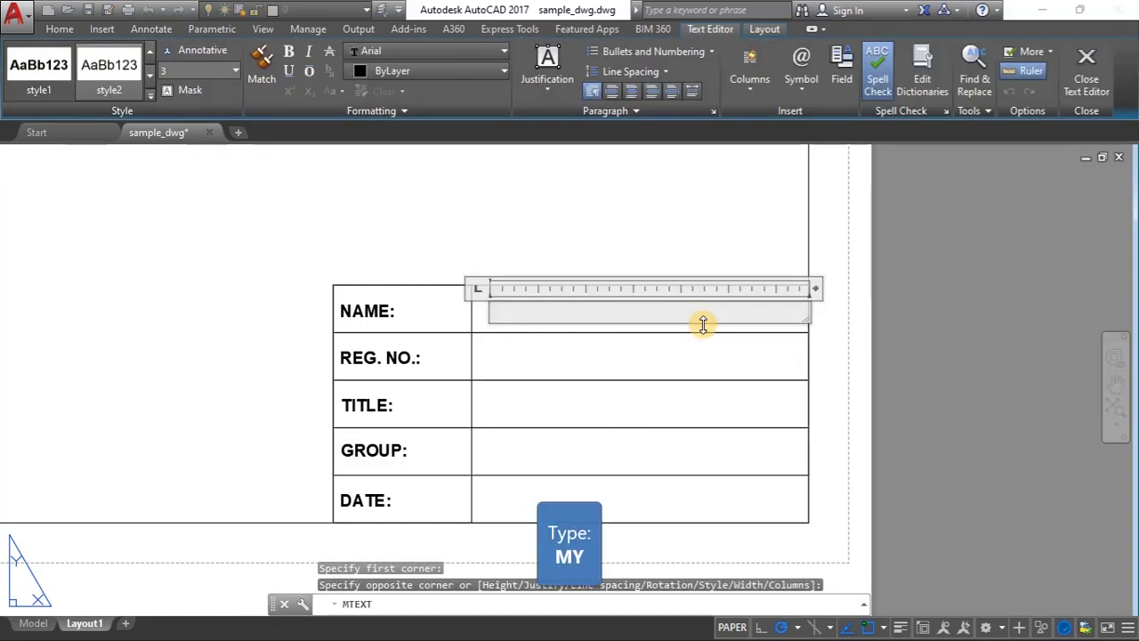
pyautogui.write('MY')
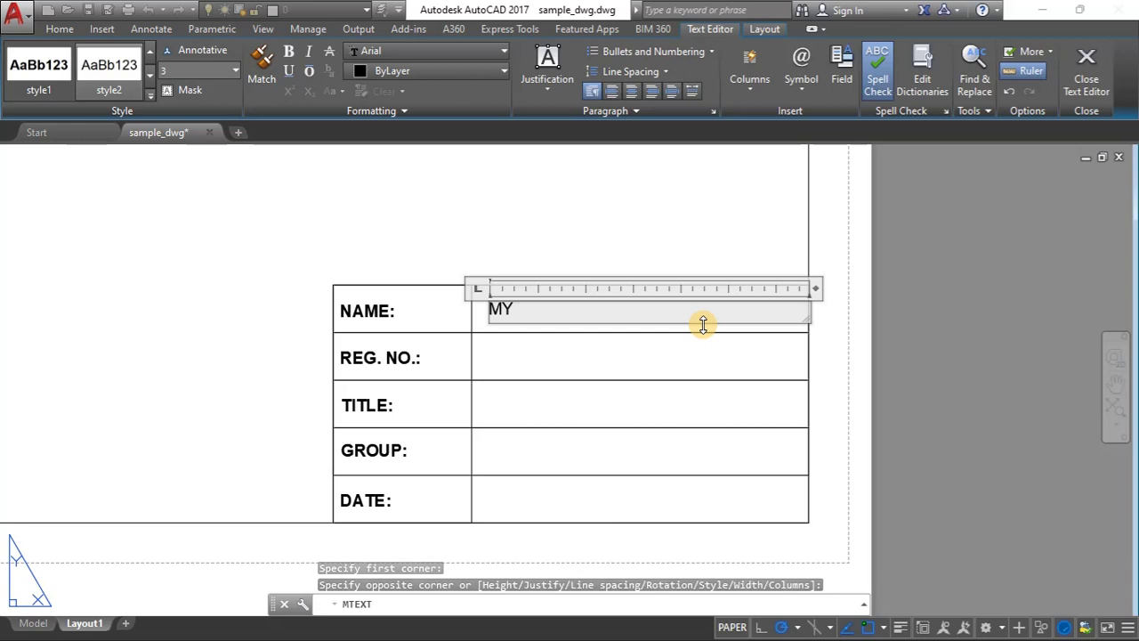
pyautogui.write(' NAE')
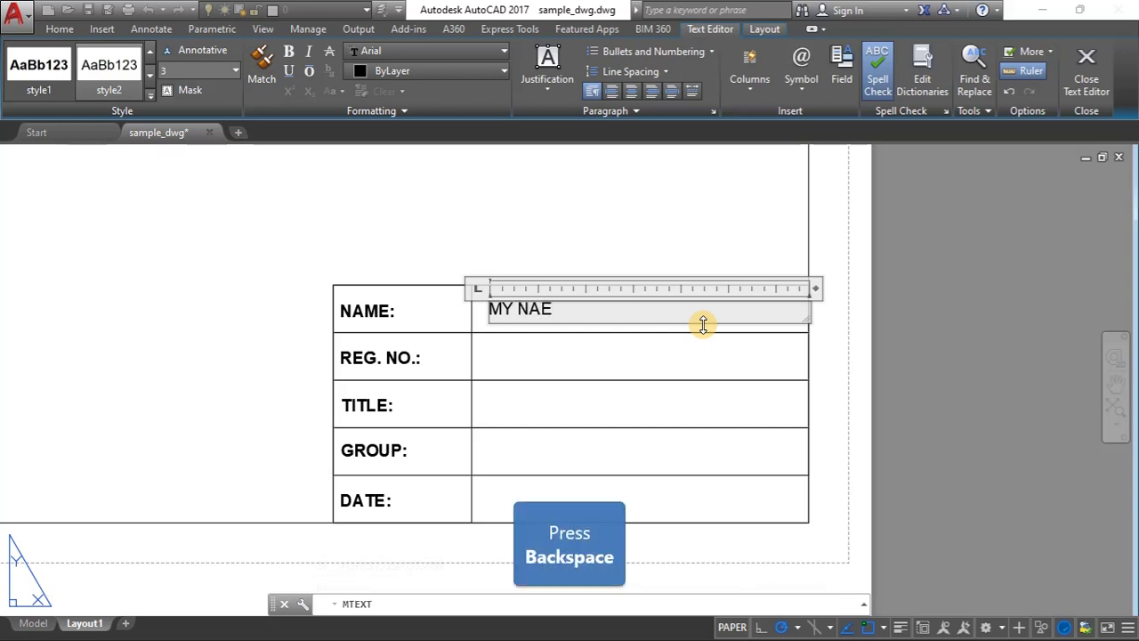
pyautogui.press('BackSpace')
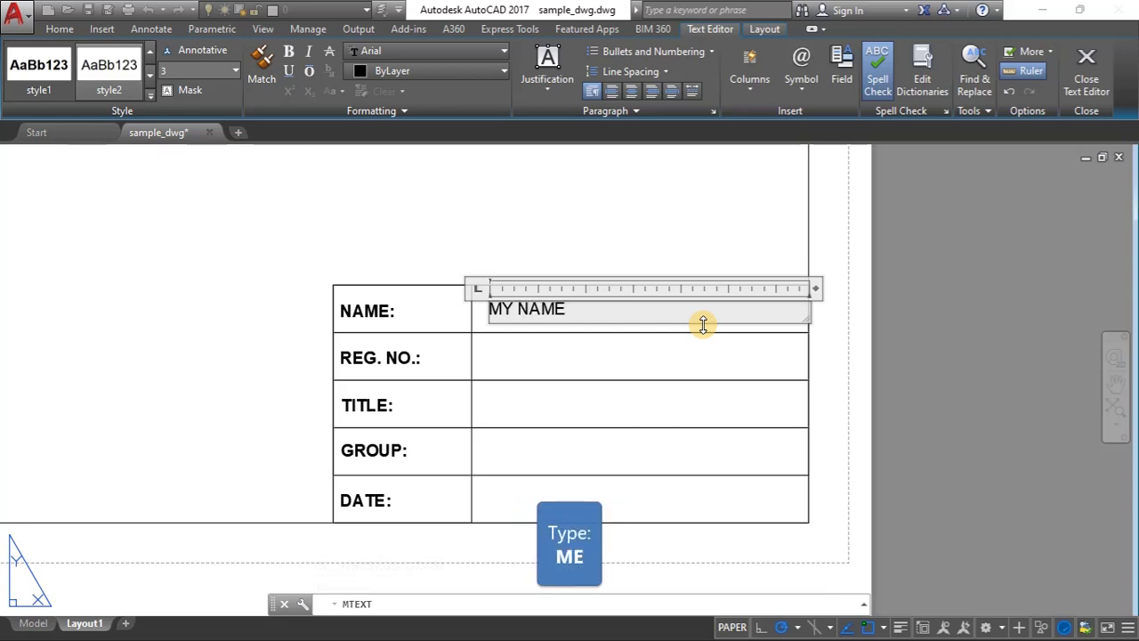
pyautogui.click(530, 351)
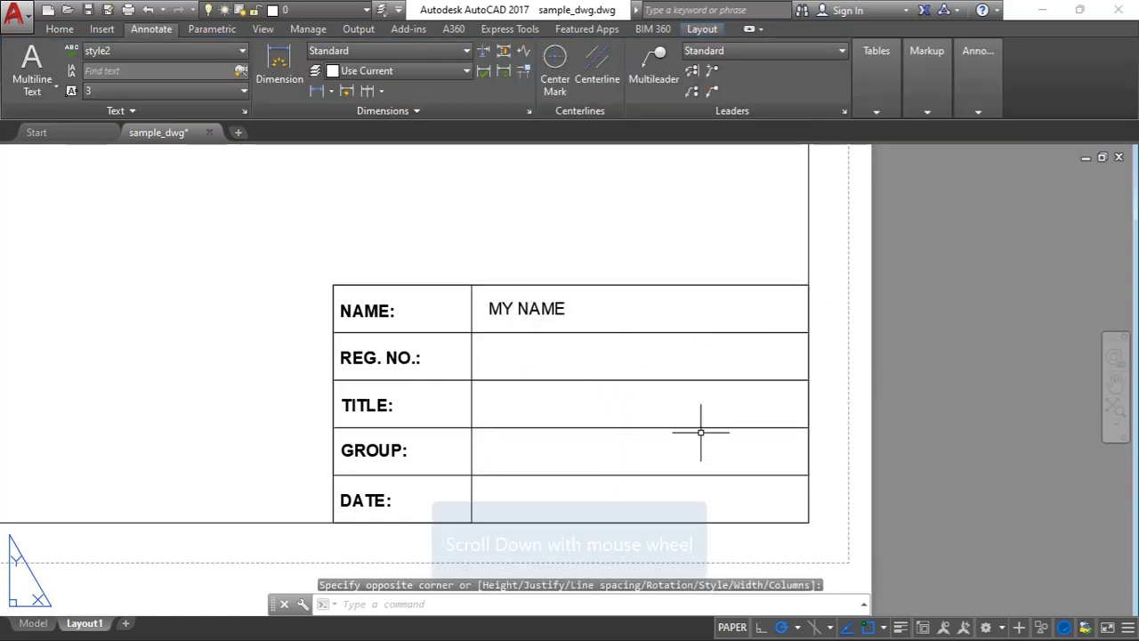
# - Save the drawing with its title block layout and switch to model space
pyautogui.scroll(-8, 814, 410)
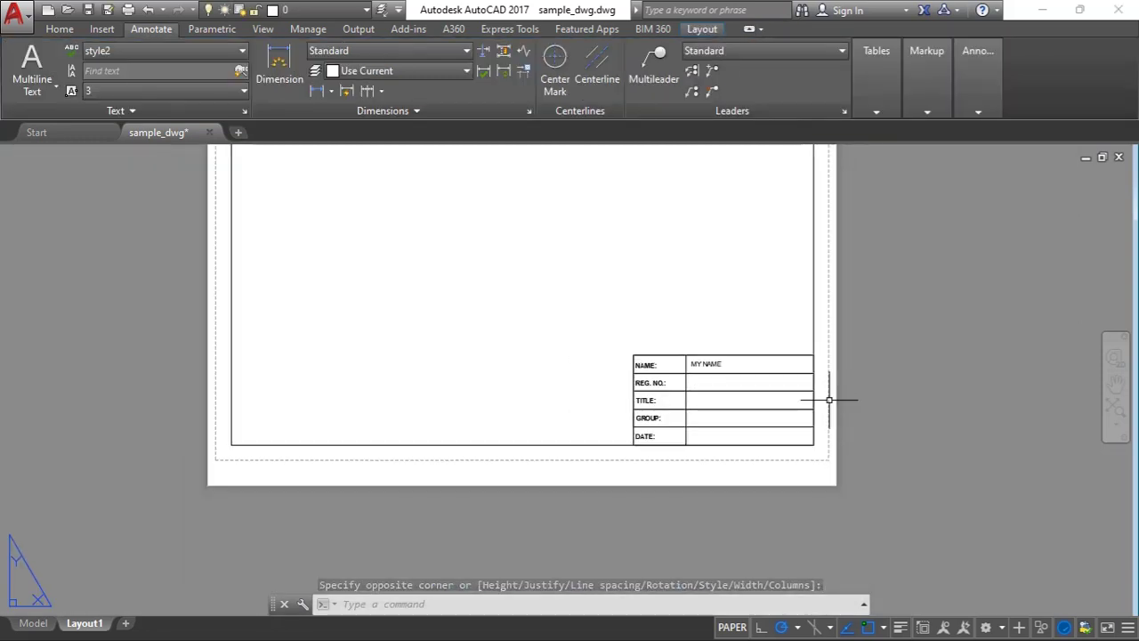
pyautogui.scroll(2, 745, 288)
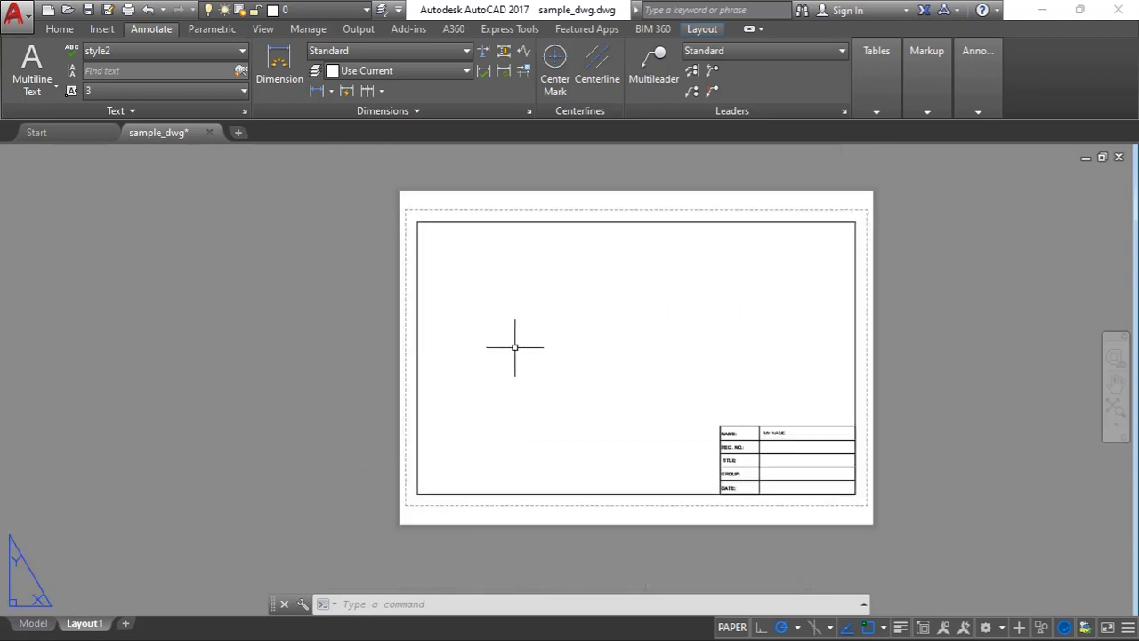
pyautogui.hotkey('ctrl', 's')
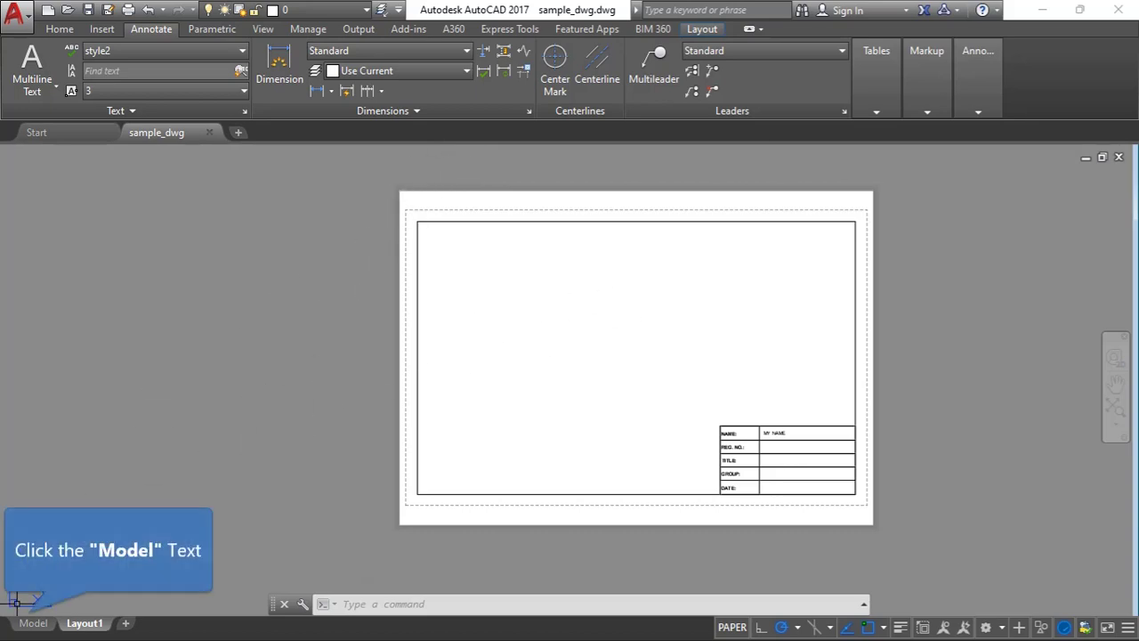
pyautogui.click(32, 625)
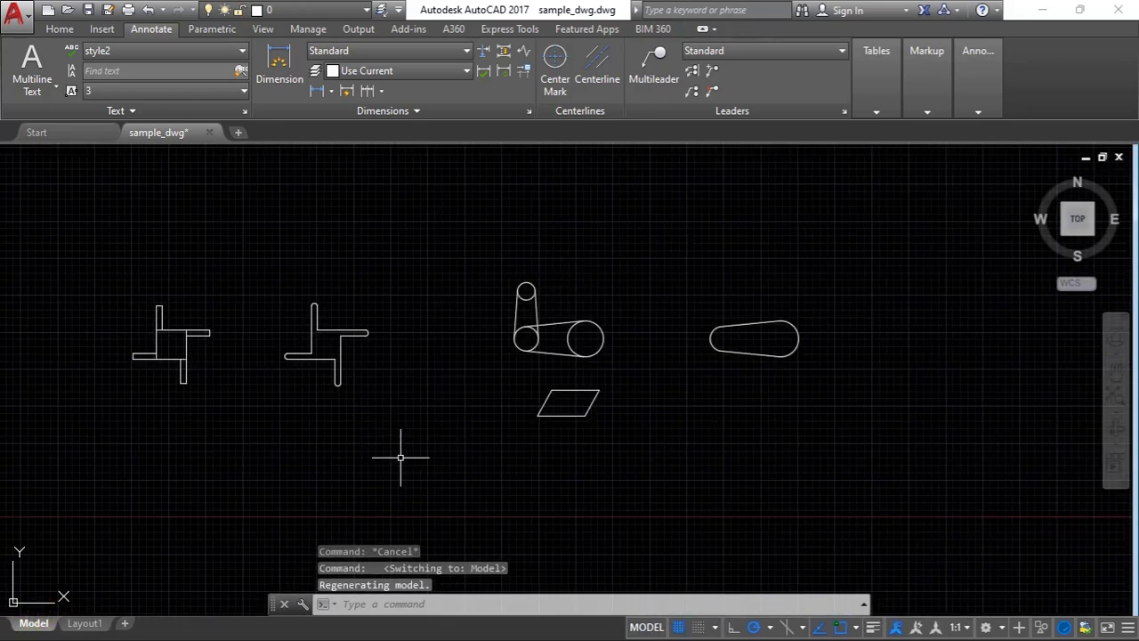